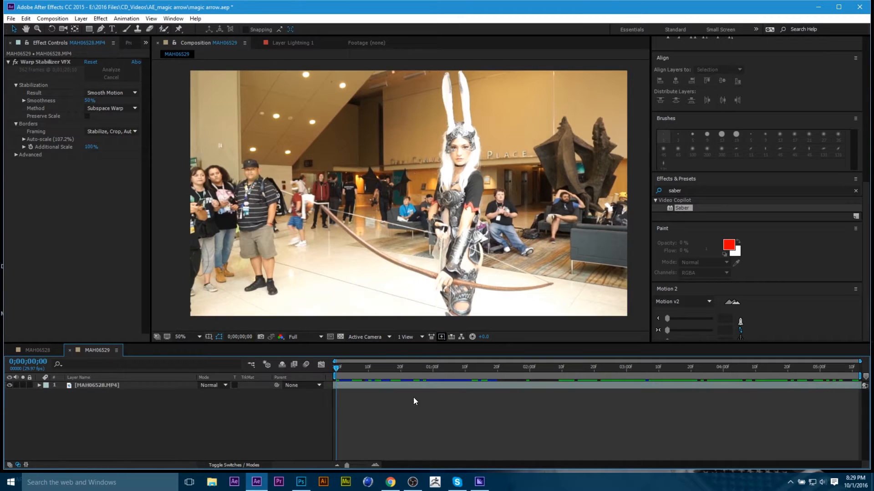
# - Create a new black solid layer named "arrow light" at the default 1920 x 1080 px size
pyautogui.moveTo(338, 367); pyautogui.dragTo(855, 368)
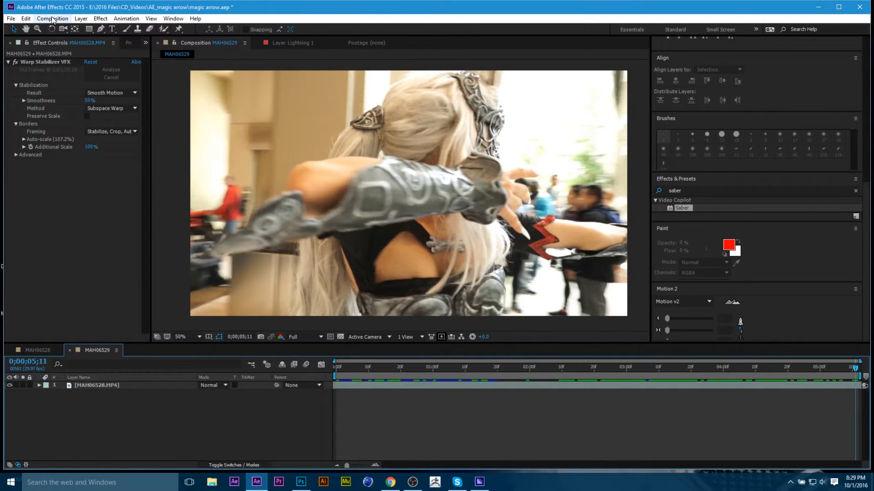
pyautogui.click(82, 19)
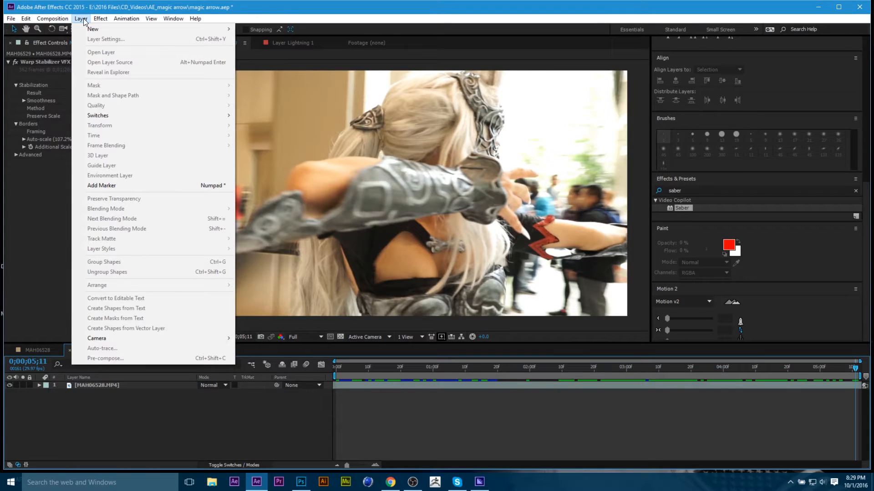
pyautogui.moveTo(96, 29)
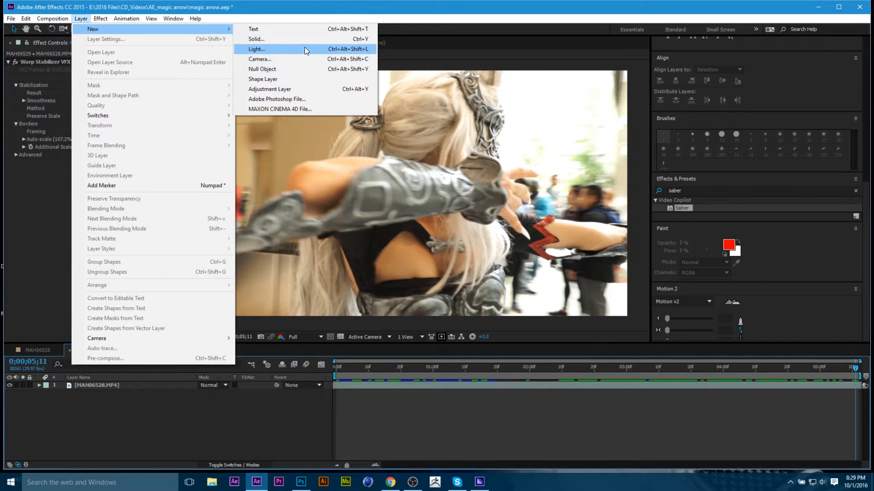
pyautogui.click(304, 40)
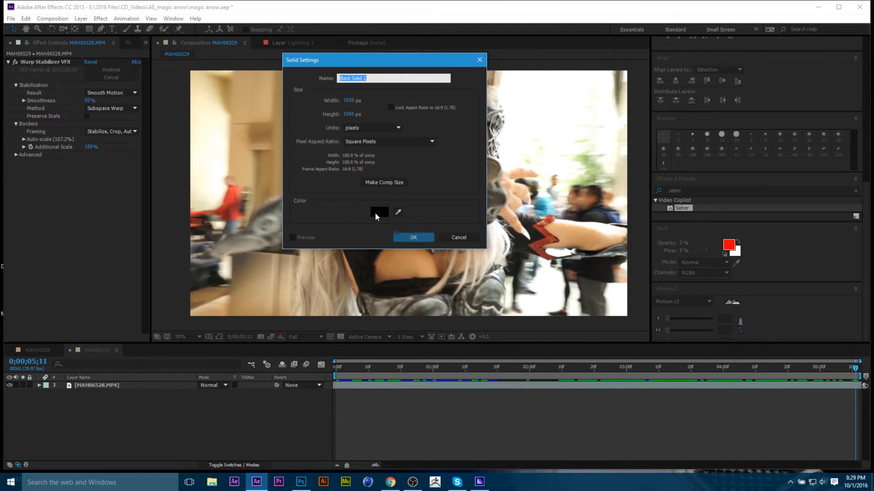
pyautogui.write('arrow light')
pyautogui.click(412, 237)
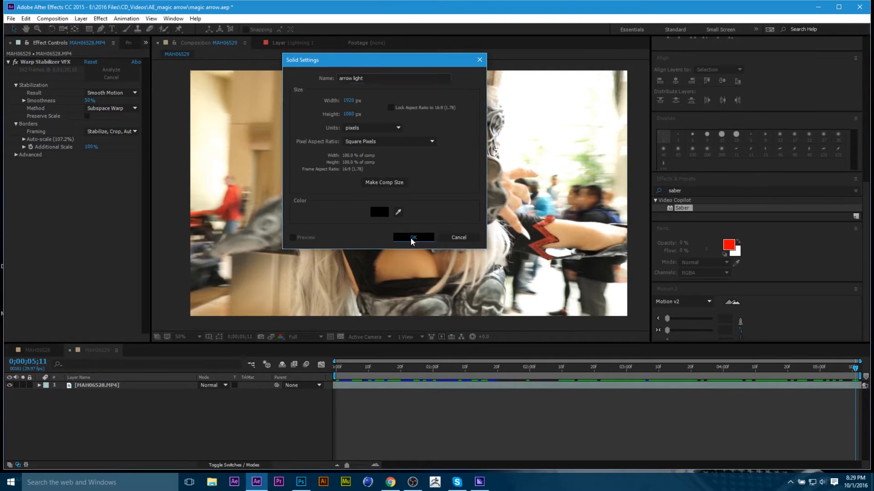
# - Hide the arrow light layer and get the Pen tool ready at 0;00;02;00 with the drawn arrow in close view
pyautogui.moveTo(479, 364); pyautogui.dragTo(2, 376)
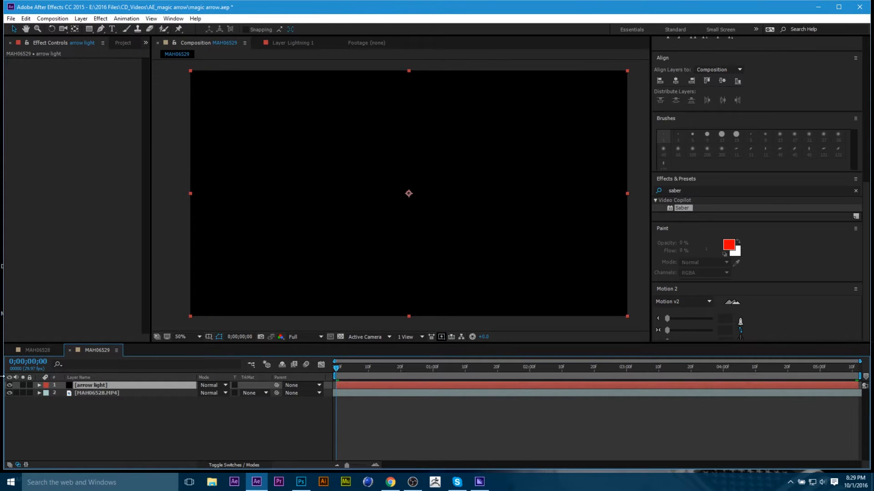
pyautogui.click(9, 386)
pyautogui.moveTo(397, 378); pyautogui.dragTo(529, 370)
pyautogui.click(632, 258)
pyautogui.scroll(1, 534, 200)
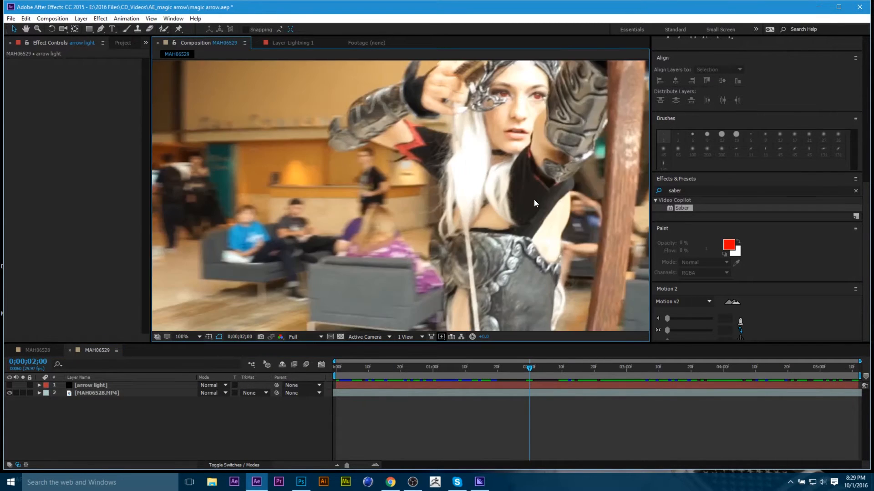
pyautogui.press('space')
pyautogui.moveTo(482, 200); pyautogui.dragTo(374, 310)
pyautogui.moveTo(438, 229); pyautogui.dragTo(487, 235)
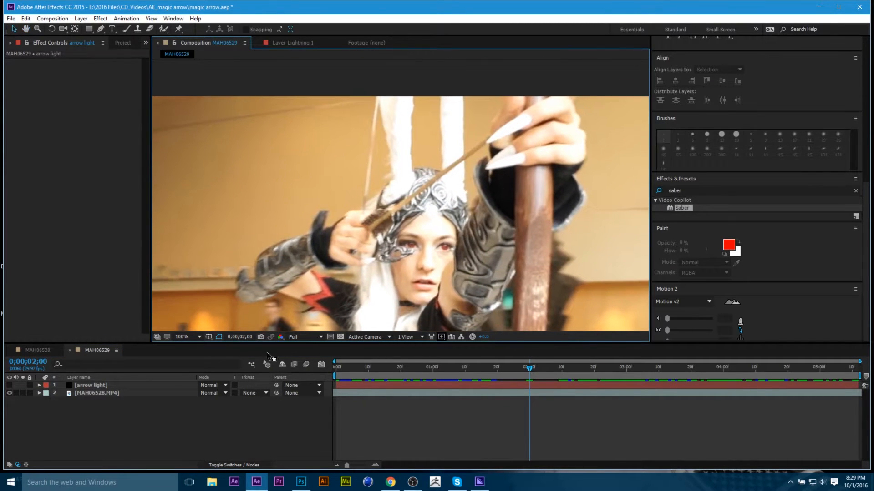
pyautogui.click(101, 28)
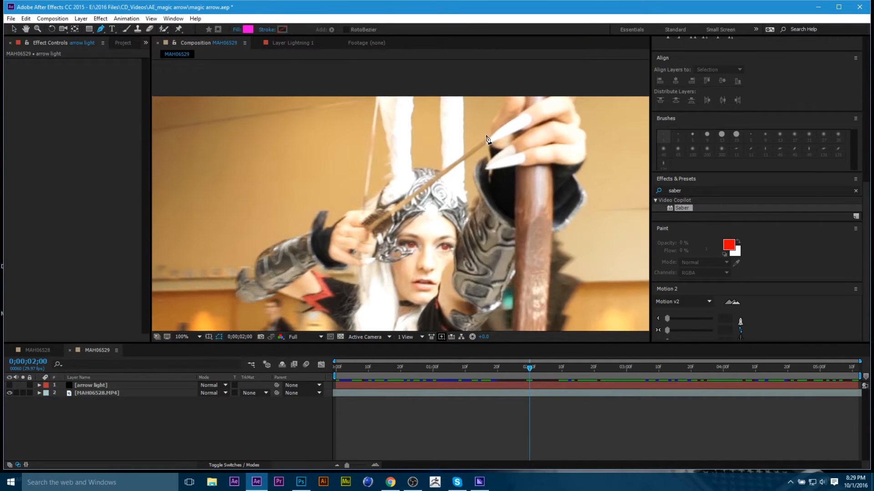
pyautogui.click(465, 163)
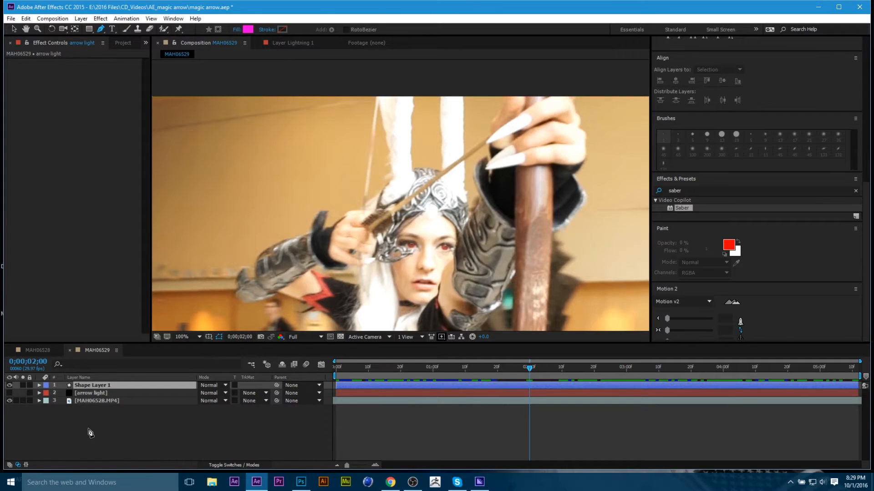
pyautogui.click(100, 387)
pyautogui.press('Delete')
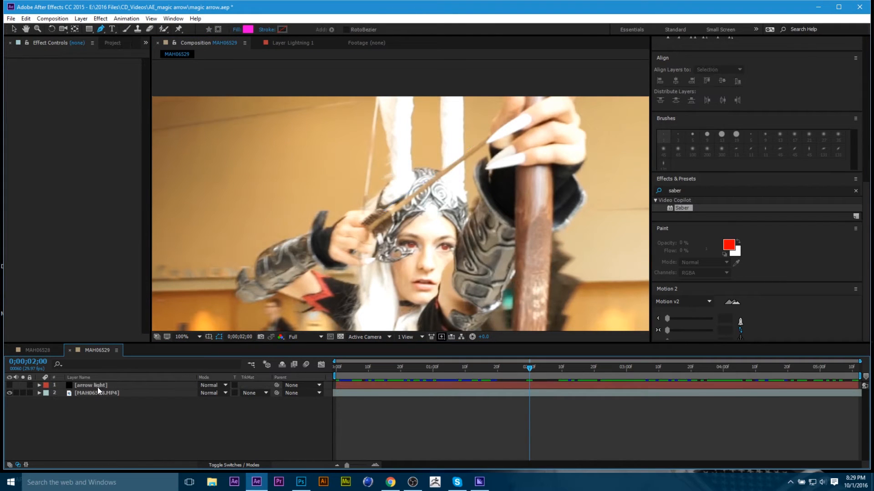
# - Draw a mask on the arrow light layer tracing the arrow's outline from the bow hand to the fletching
pyautogui.click(98, 387)
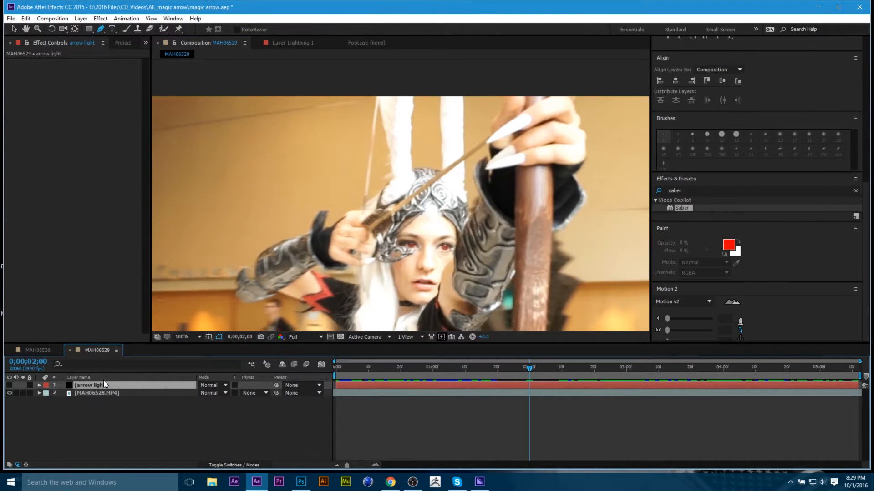
pyautogui.click(490, 133)
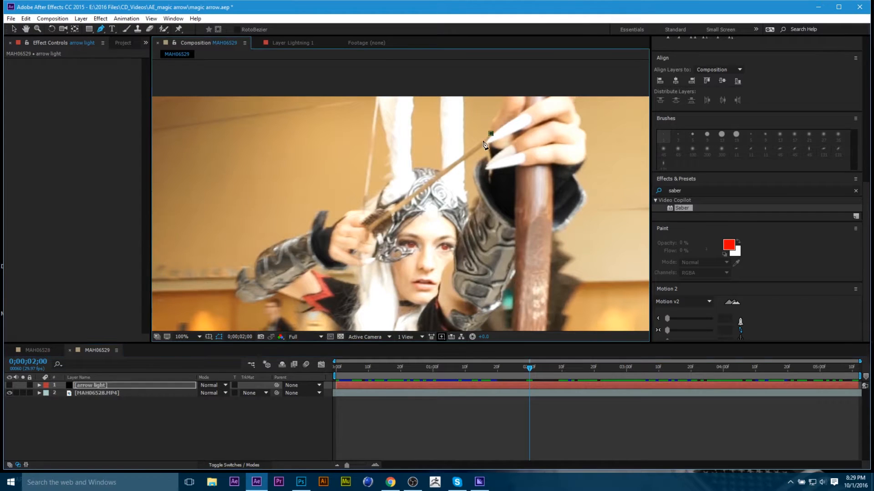
pyautogui.click(388, 213)
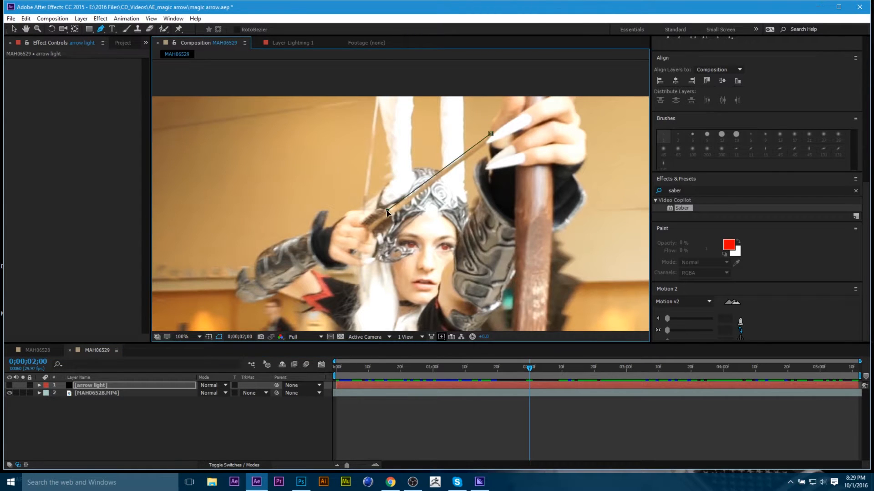
pyautogui.click(361, 223)
pyautogui.click(373, 237)
pyautogui.click(396, 222)
pyautogui.click(489, 145)
# - Trim the start of the arrow light layer to 0;00;02;00 and set a Mask Path keyframe for Mask 1 there
pyautogui.moveTo(339, 387); pyautogui.dragTo(530, 381)
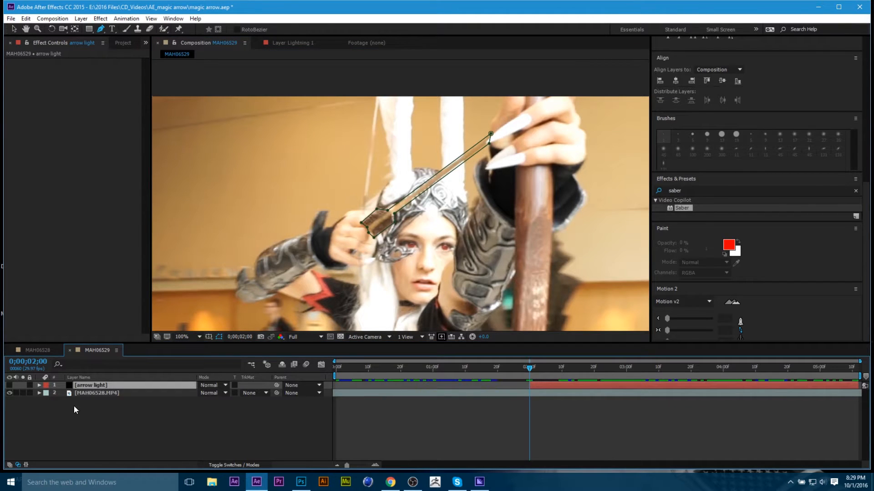
pyautogui.click(39, 386)
pyautogui.click(47, 393)
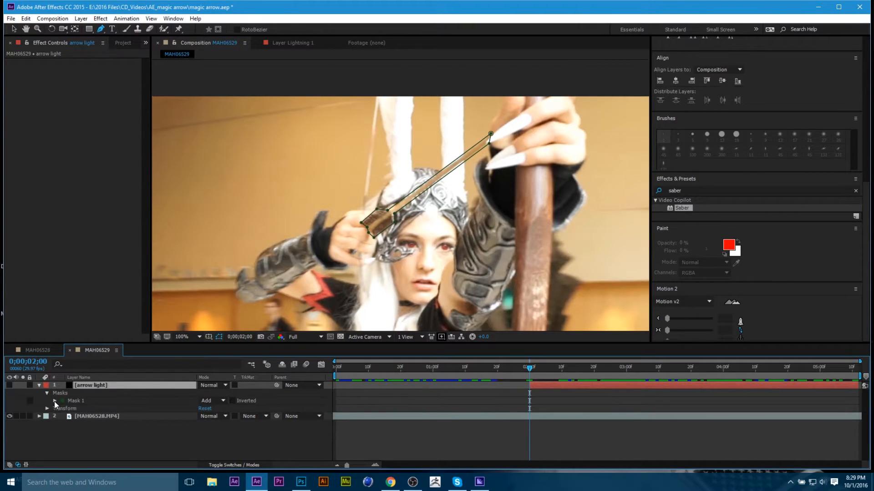
pyautogui.click(55, 401)
pyautogui.click(81, 408)
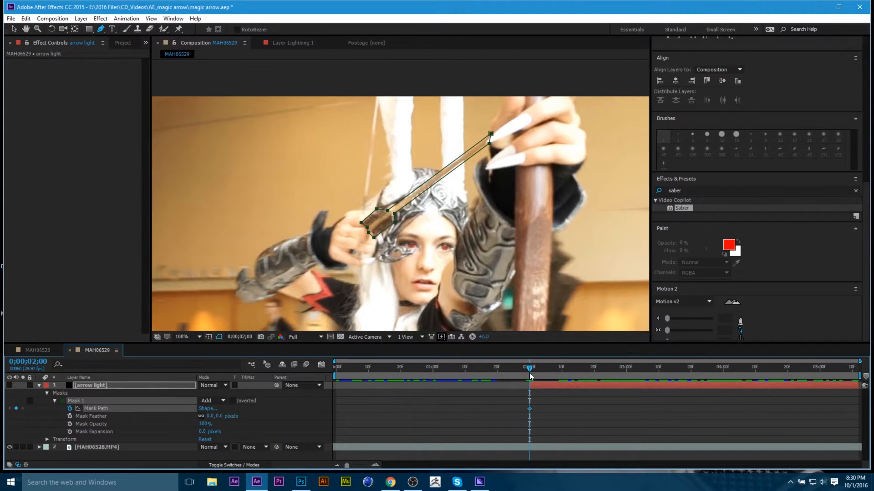
# - Reshape Mask 1 at 0;00;02;11 so its points follow the arrow's new position from hand to hand
pyautogui.moveTo(530, 369); pyautogui.dragTo(563, 369)
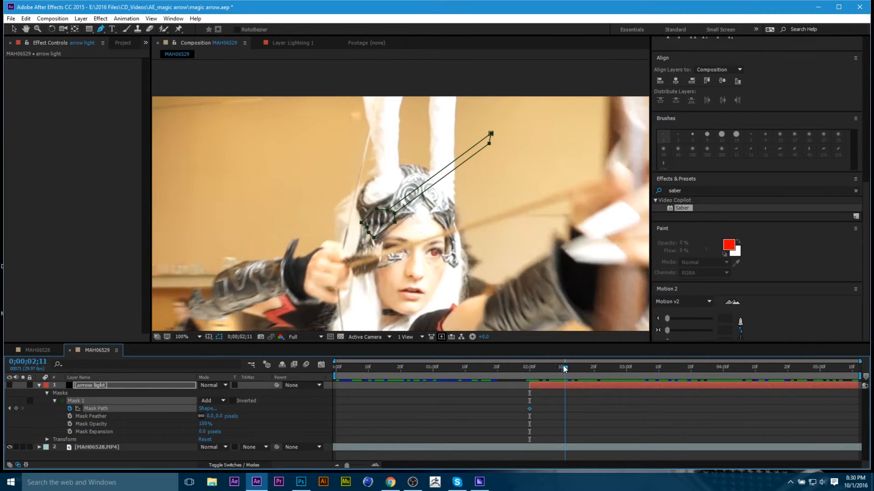
pyautogui.click(14, 29)
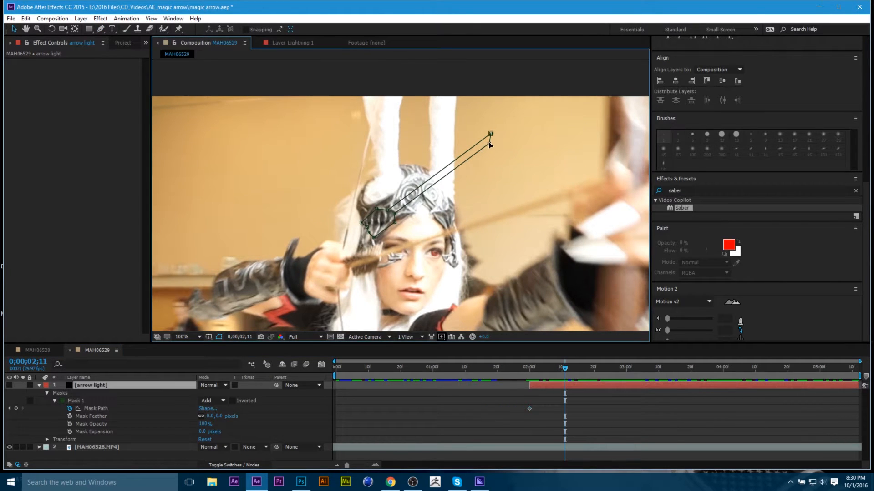
pyautogui.moveTo(489, 145); pyautogui.dragTo(604, 193)
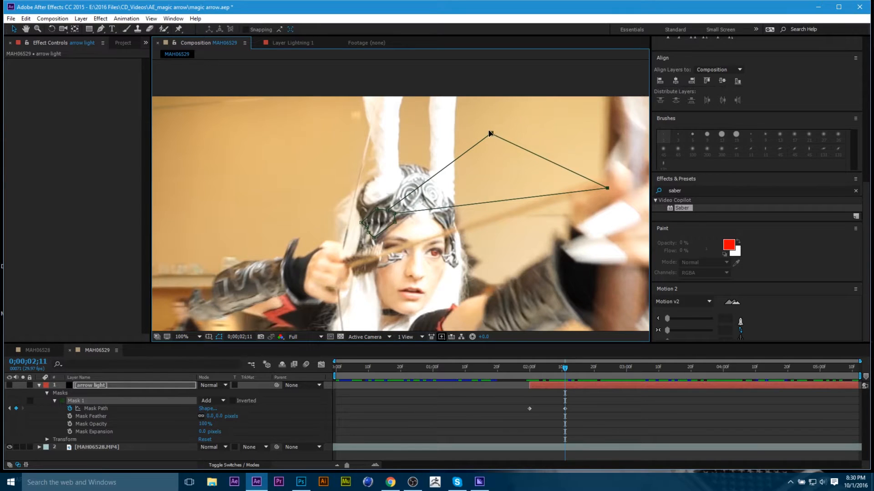
pyautogui.moveTo(490, 133); pyautogui.dragTo(605, 174)
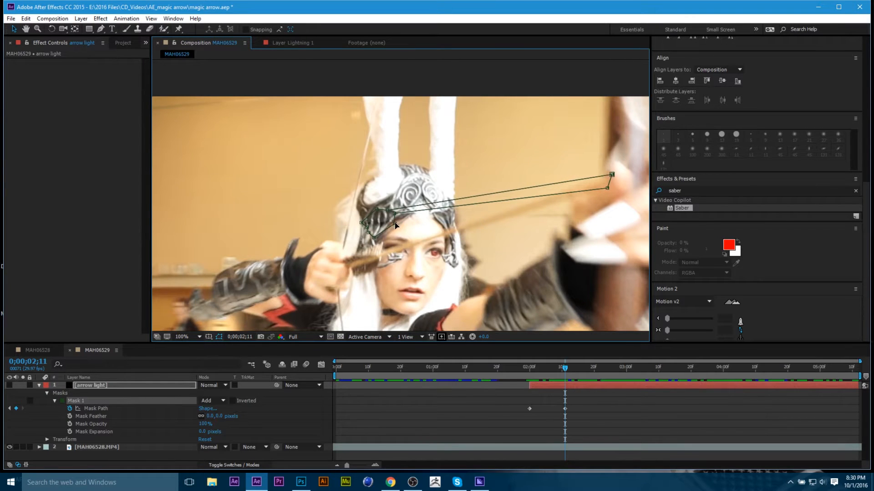
pyautogui.moveTo(395, 223); pyautogui.dragTo(339, 263)
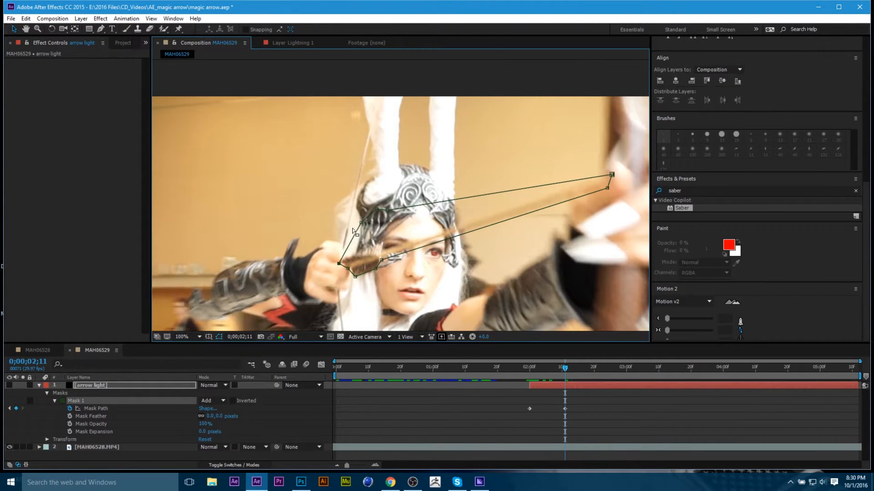
pyautogui.moveTo(360, 223); pyautogui.dragTo(379, 254)
pyautogui.moveTo(387, 211); pyautogui.dragTo(383, 253)
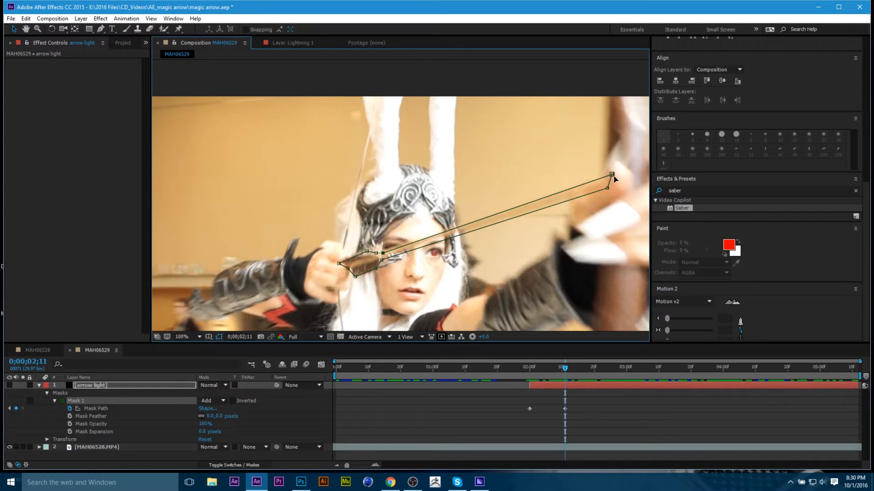
pyautogui.moveTo(611, 174); pyautogui.dragTo(606, 180)
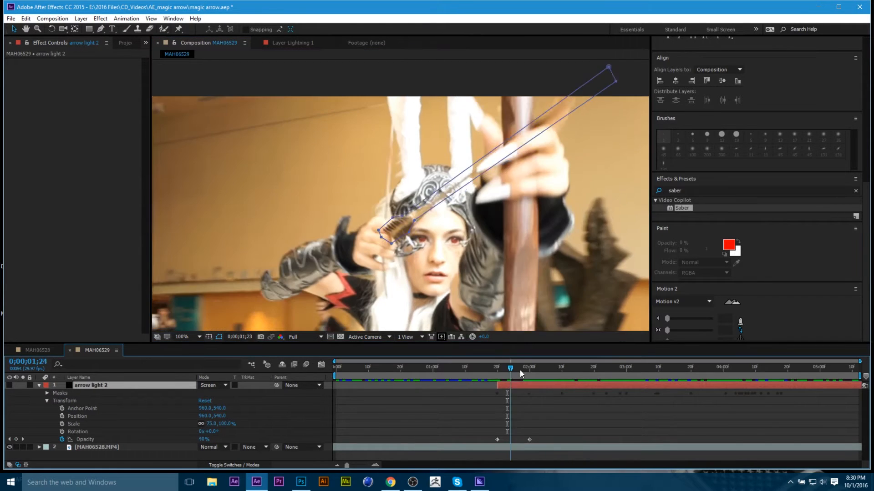
# - Split the arrow light 2 layer at 0;00;04;18, delete the part after it, and play back the footage around the cut
pyautogui.moveTo(519, 370); pyautogui.dragTo(610, 370)
pyautogui.click(566, 379)
pyautogui.scroll(-2, 519, 271)
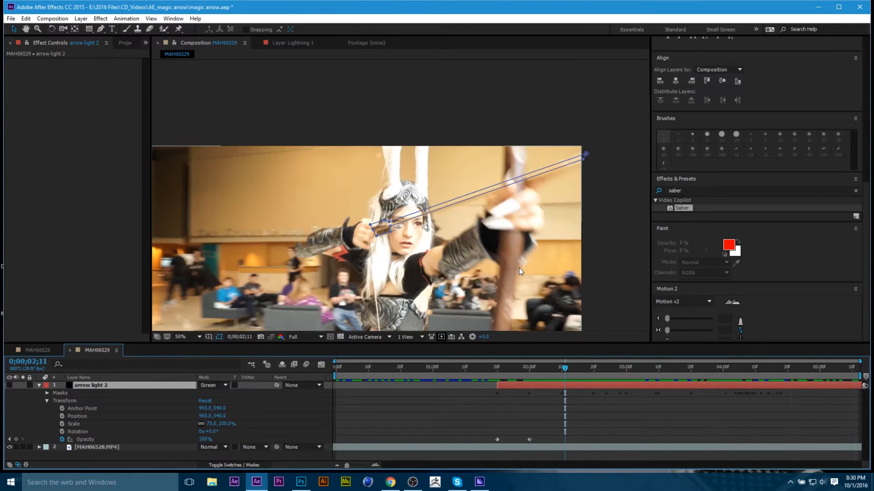
pyautogui.moveTo(501, 370); pyautogui.dragTo(781, 376)
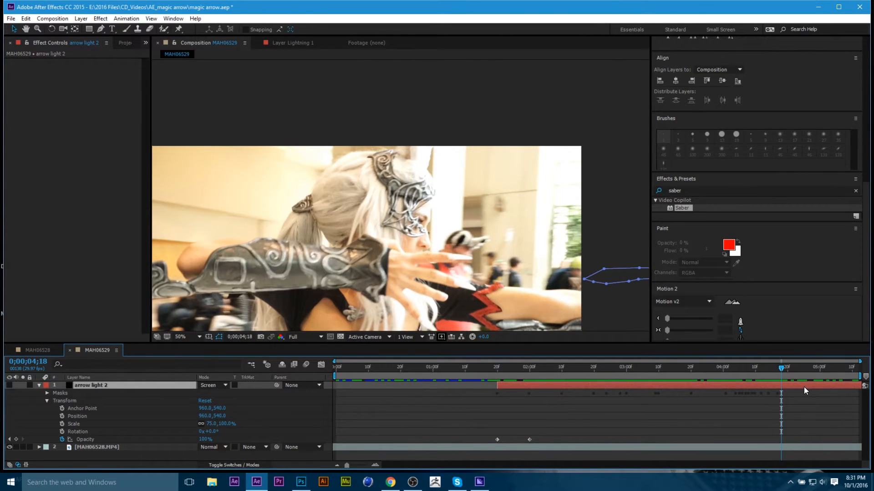
pyautogui.hotkey('ctrl', 'shift', 'd')
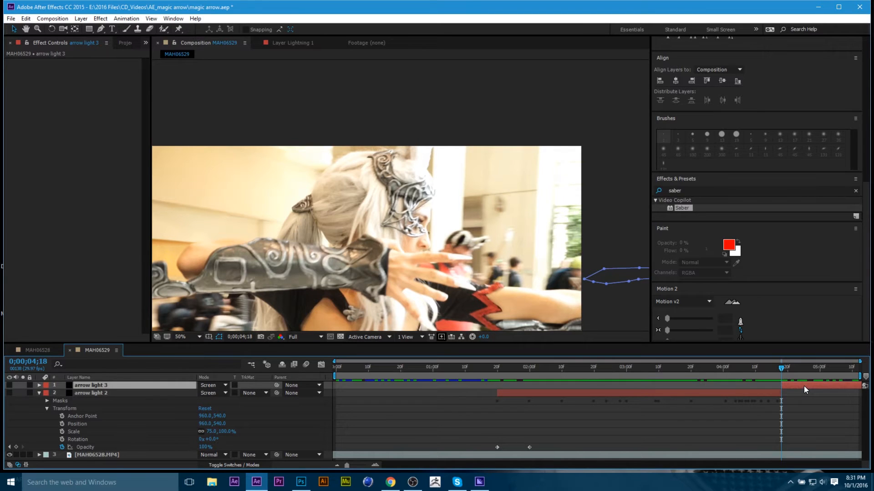
pyautogui.press('Delete')
pyautogui.moveTo(771, 370); pyautogui.dragTo(698, 370)
pyautogui.press('space')
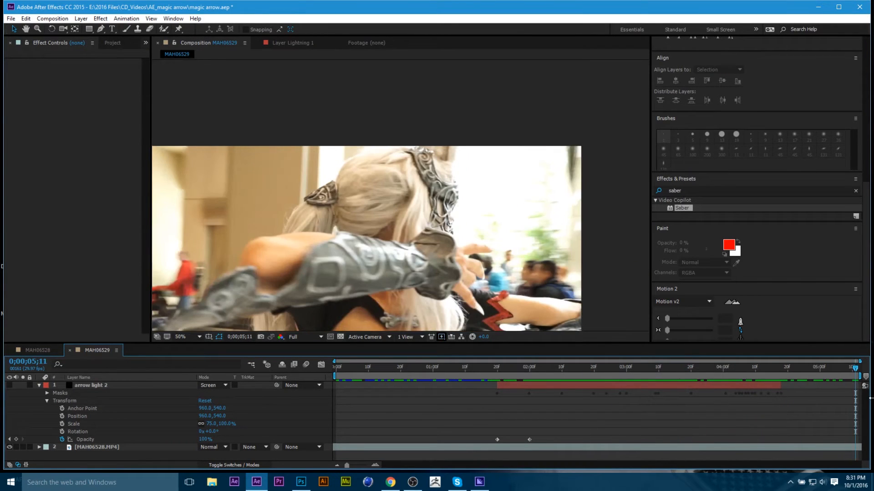
pyautogui.moveTo(809, 369); pyautogui.dragTo(780, 368)
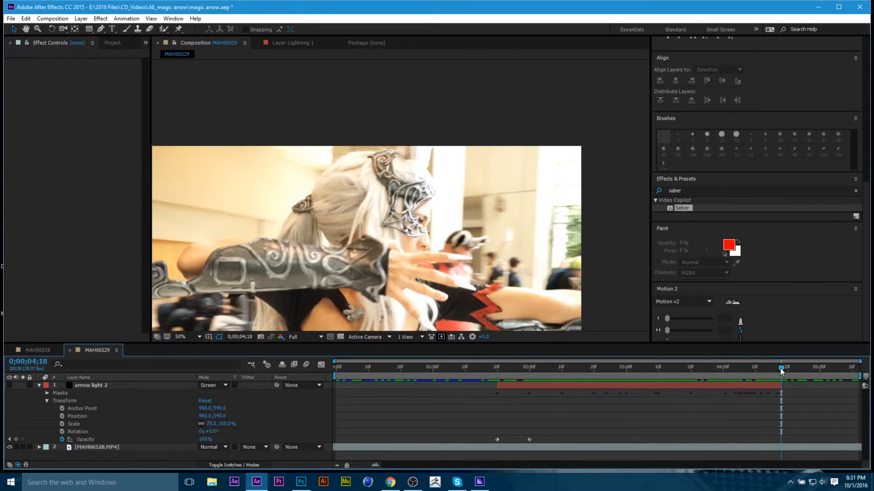
pyautogui.press('space')
pyautogui.press('space')
# - Apply the Saber effect to the arrow light 2 layer
pyautogui.moveTo(685, 208); pyautogui.dragTo(98, 387)
pyautogui.click(400, 103)
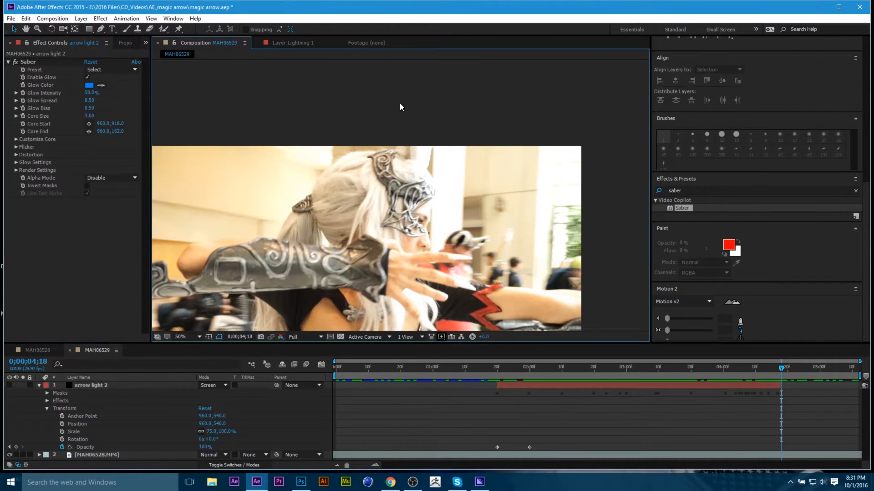
pyautogui.scroll(-1, 471, 244)
pyautogui.moveTo(471, 245); pyautogui.dragTo(458, 197)
pyautogui.scroll(1, 504, 226)
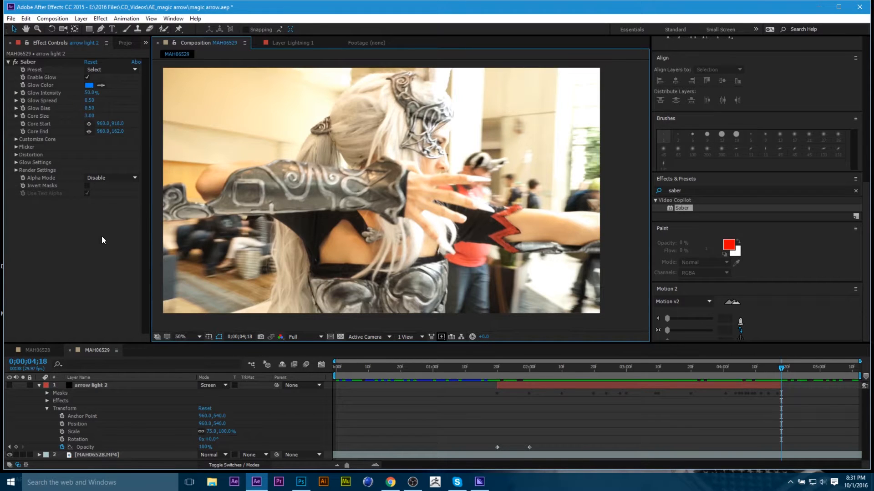
# - Make the arrow light 2 layer visible, go to 0;00;02;16 and set the layer's blending mode to Screen
pyautogui.click(9, 385)
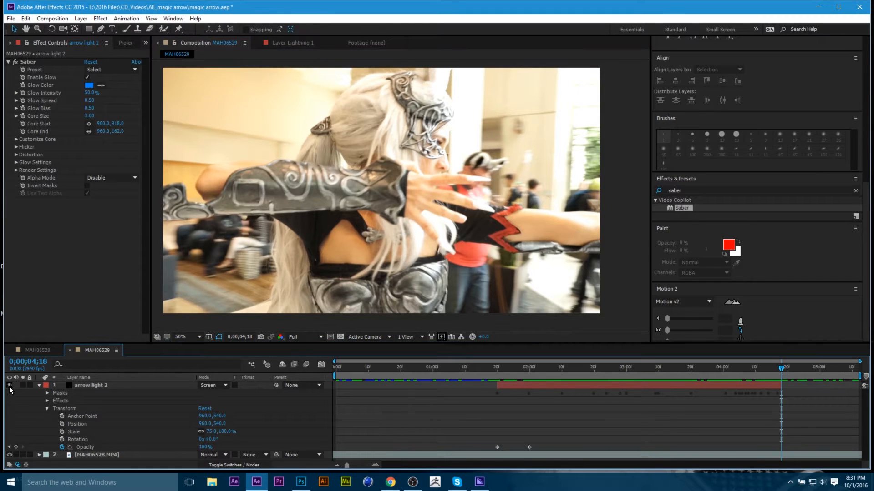
pyautogui.click(561, 367)
pyautogui.moveTo(556, 370); pyautogui.dragTo(581, 375)
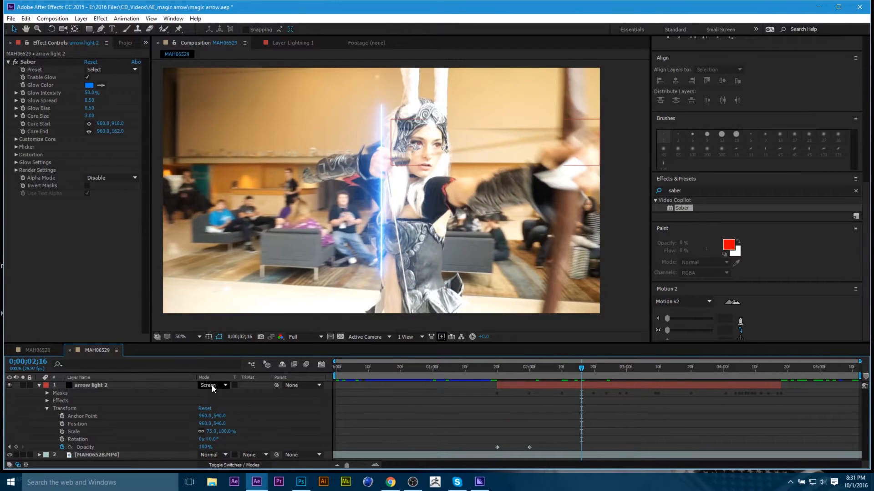
pyautogui.click(212, 385)
pyautogui.click(265, 193)
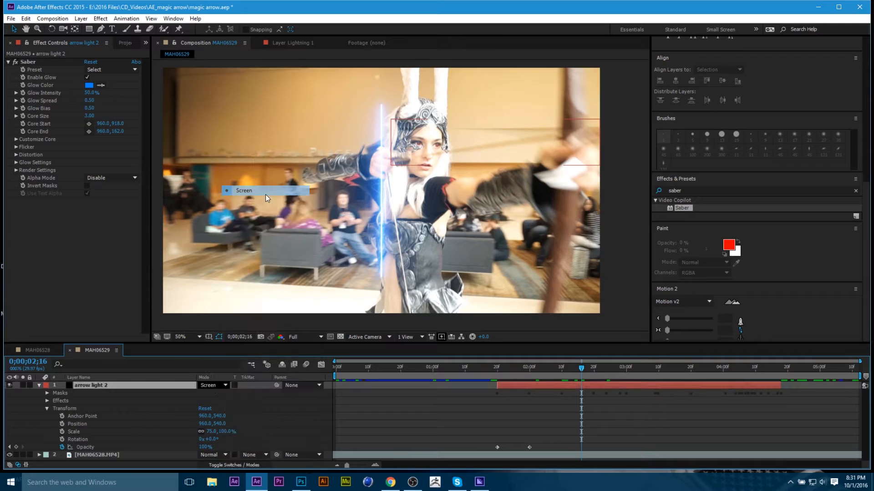
pyautogui.click(602, 236)
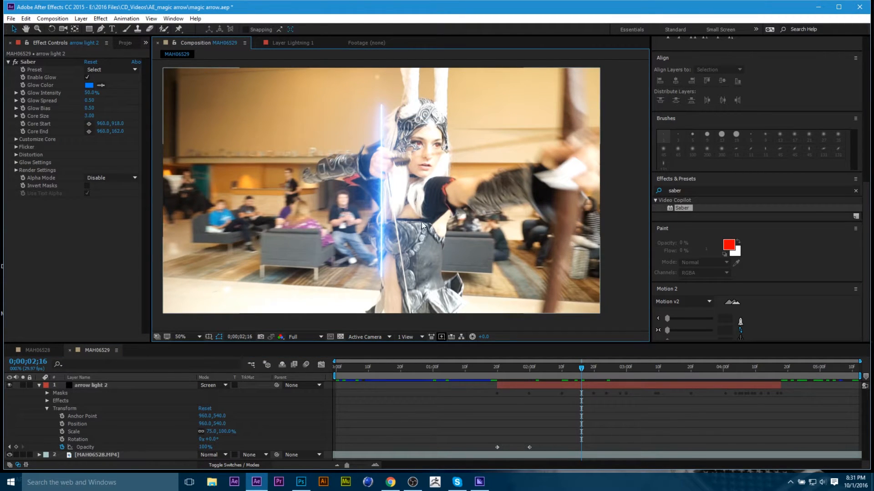
# - Set the Saber effect's Core Type to Layer Masks and scrub through the footage to 0;00;03;26 to check the arrow
pyautogui.moveTo(540, 376); pyautogui.dragTo(664, 372)
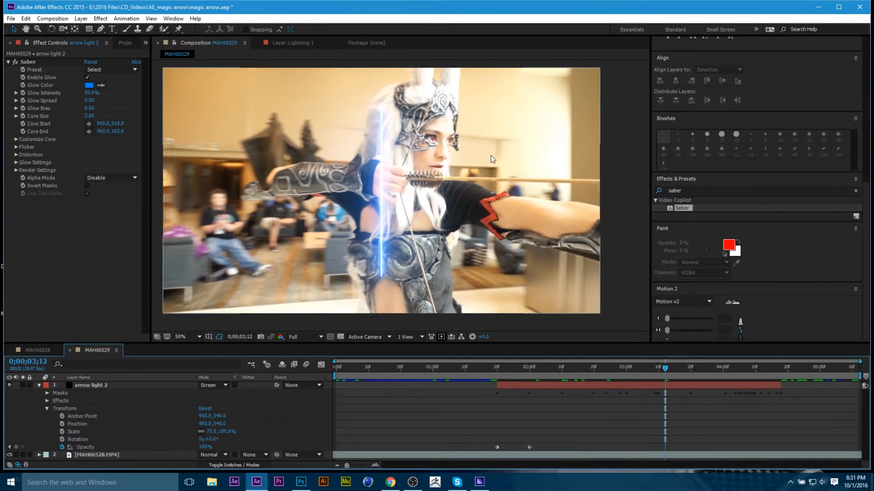
pyautogui.click(16, 140)
pyautogui.click(132, 147)
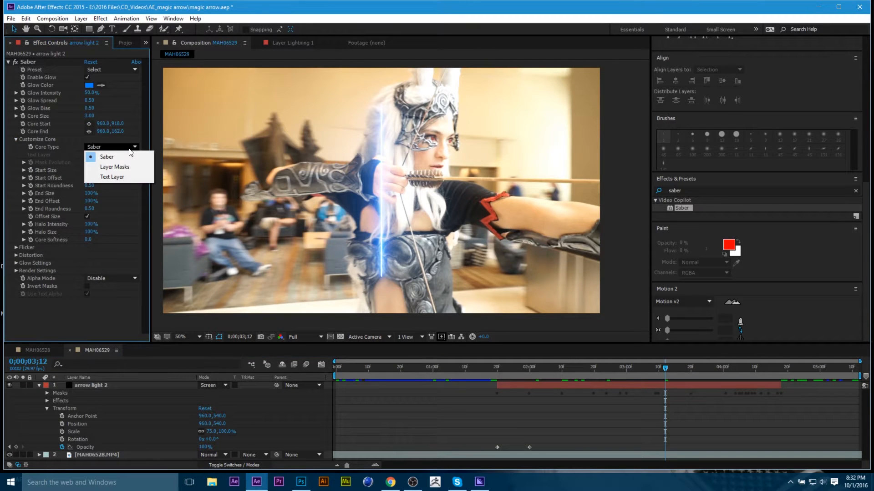
pyautogui.click(132, 167)
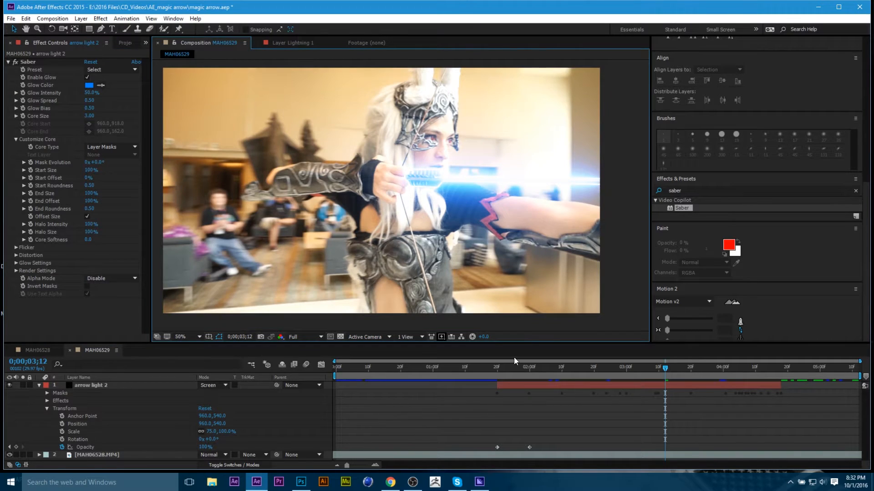
pyautogui.moveTo(496, 373); pyautogui.dragTo(709, 381)
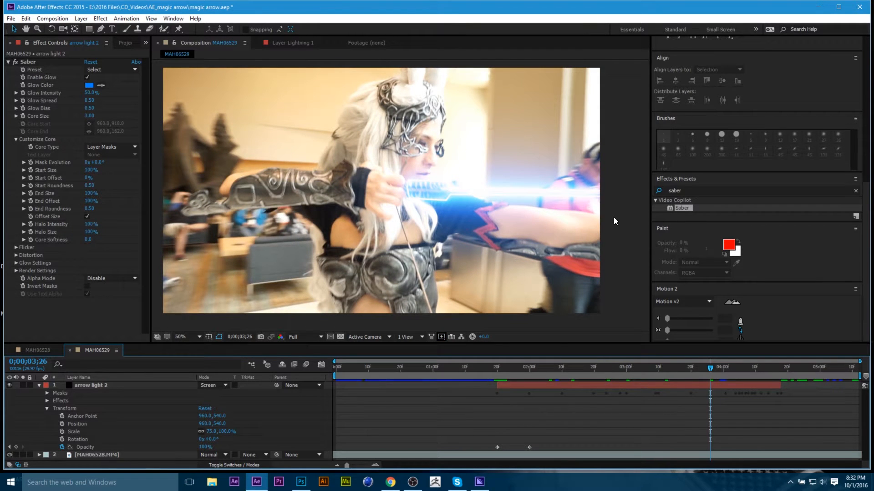
# - Try the Neon preset on the arrow's Saber effect
pyautogui.click(114, 69)
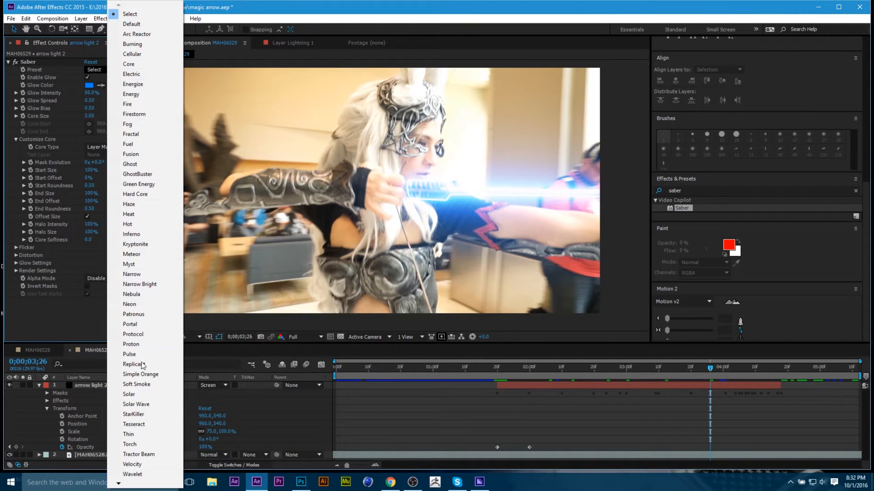
pyautogui.click(146, 304)
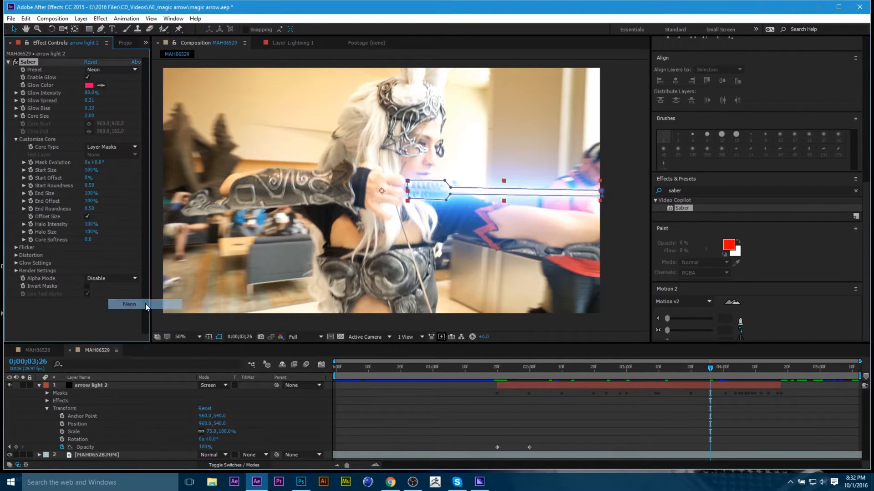
pyautogui.click(622, 264)
# - Set the Saber preset to Portal and play back the glowing arrow from about 0;00;01;27
pyautogui.click(130, 70)
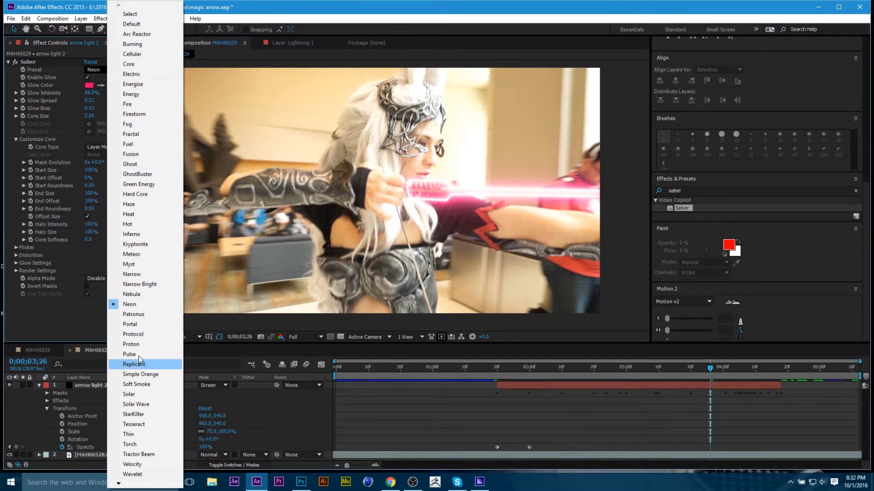
pyautogui.click(138, 325)
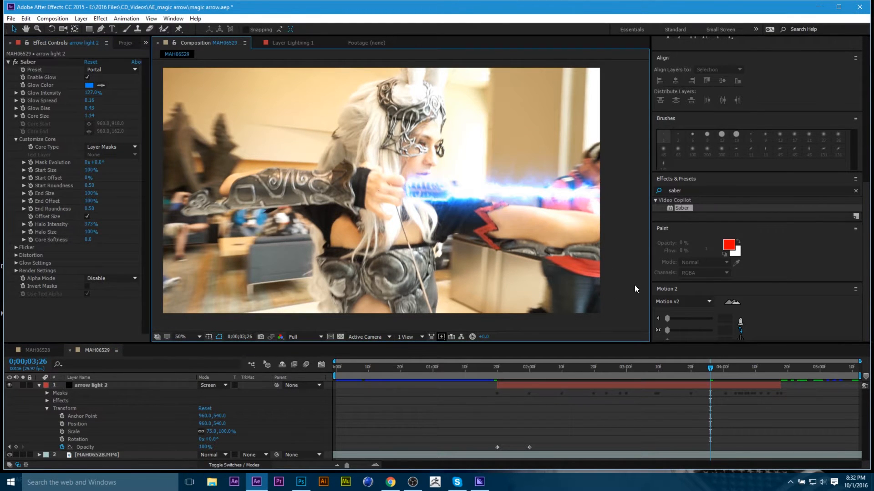
pyautogui.moveTo(626, 373); pyautogui.dragTo(681, 383)
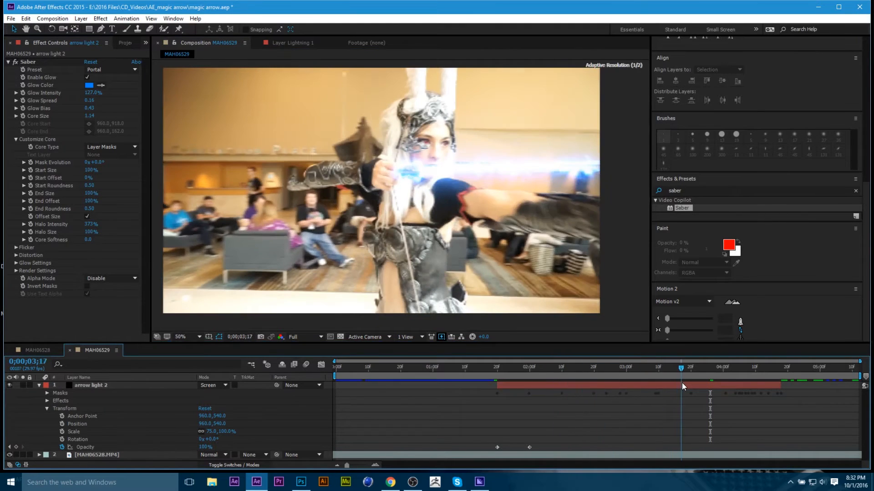
pyautogui.click(520, 373)
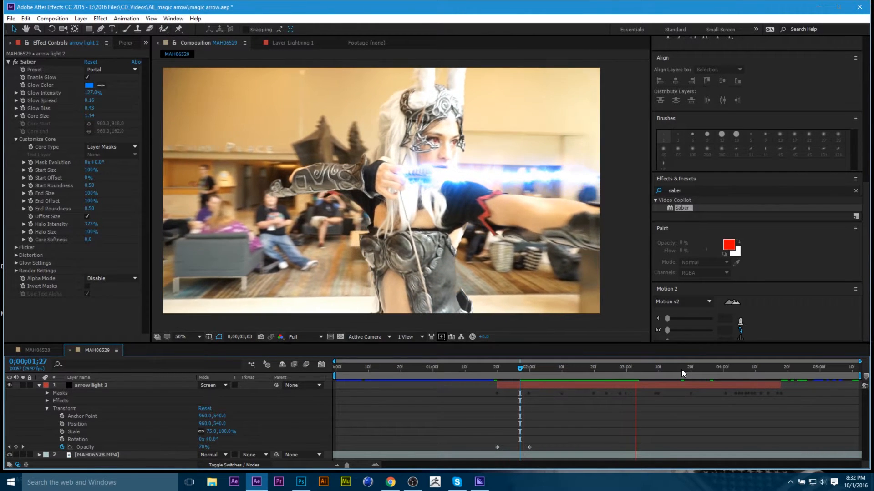
pyautogui.click(536, 375)
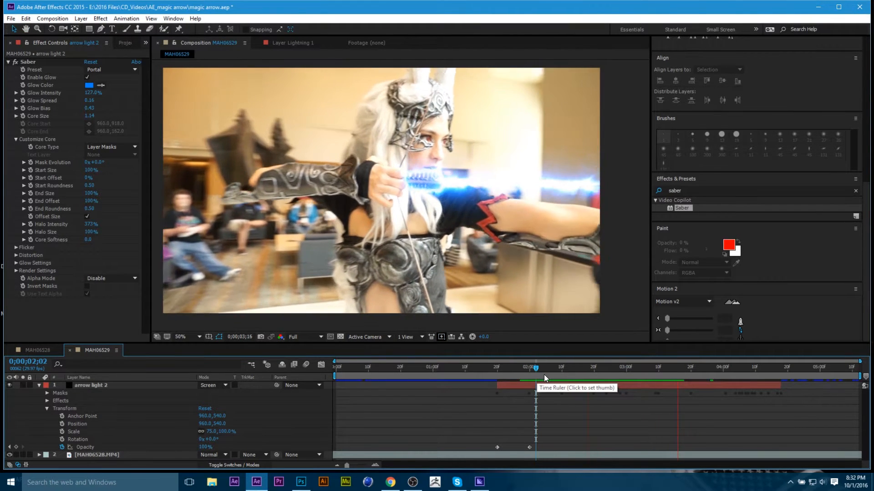
pyautogui.press('space')
# - Collapse the arrow light 2 layer's properties and rename the layer as arrow light
pyautogui.click(104, 385)
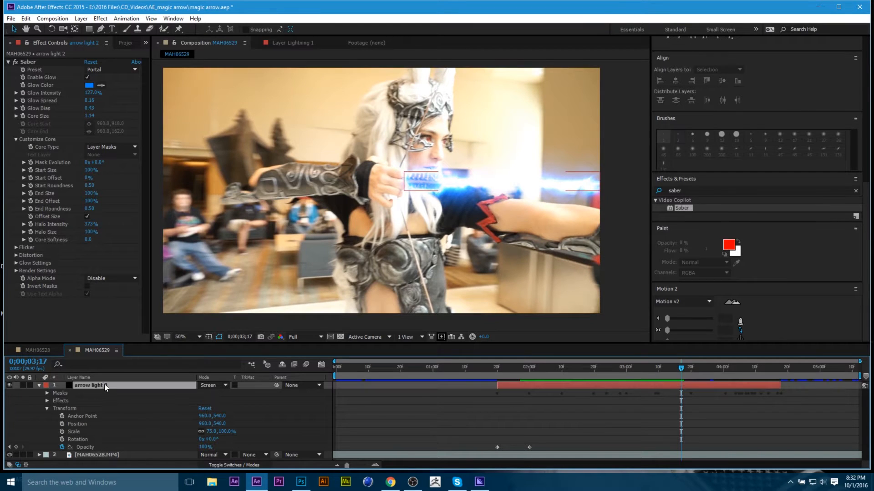
pyautogui.click(40, 385)
pyautogui.click(101, 417)
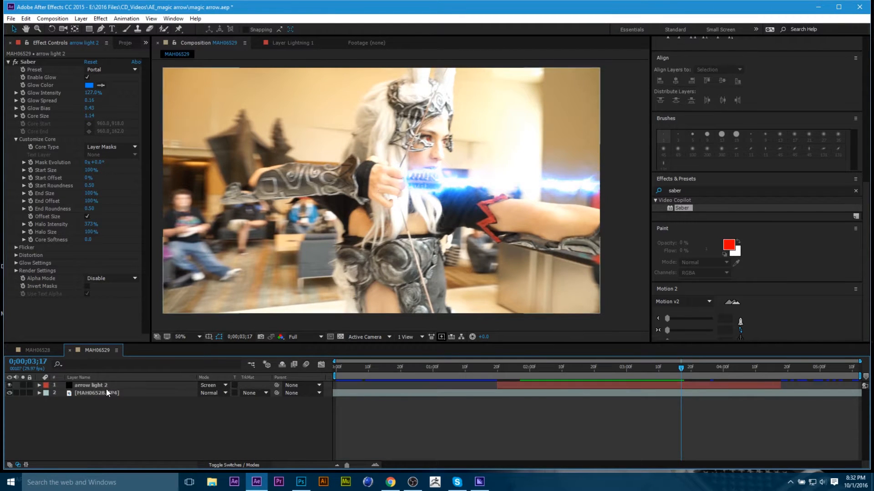
pyautogui.click(108, 386)
pyautogui.press('Return')
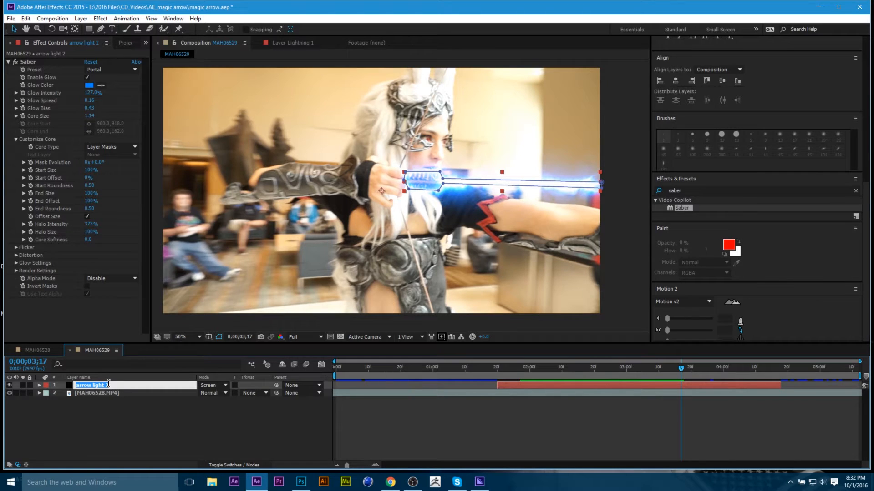
pyautogui.write('arrow light')
pyautogui.press('Return')
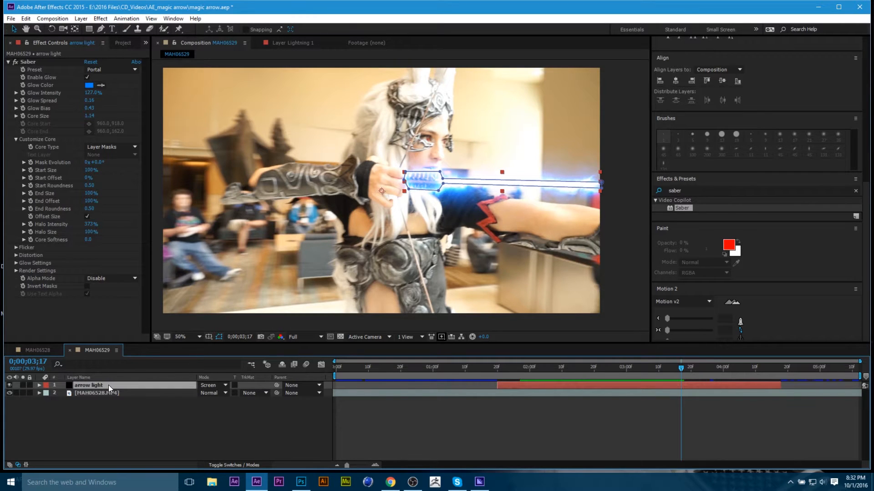
pyautogui.click(103, 418)
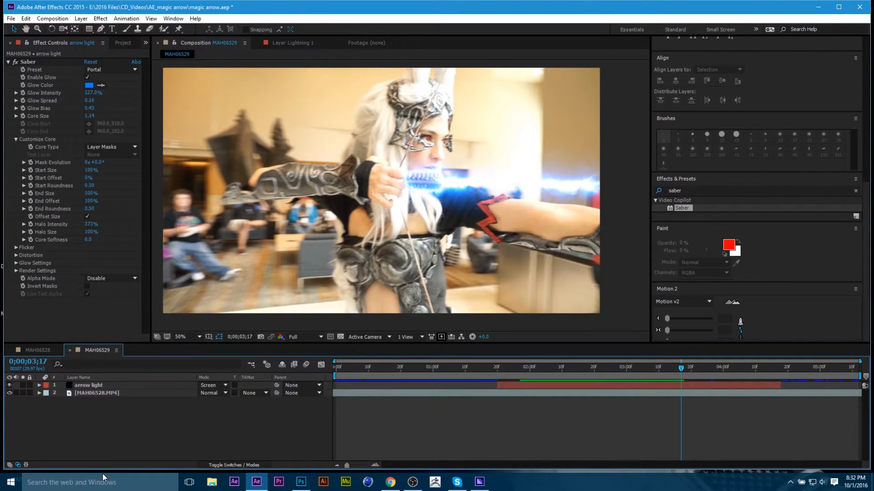
# - Duplicate the arrow light layer and try the Haze preset on the copy's Saber effect
pyautogui.click(91, 384)
pyautogui.hotkey('ctrl', 'd')
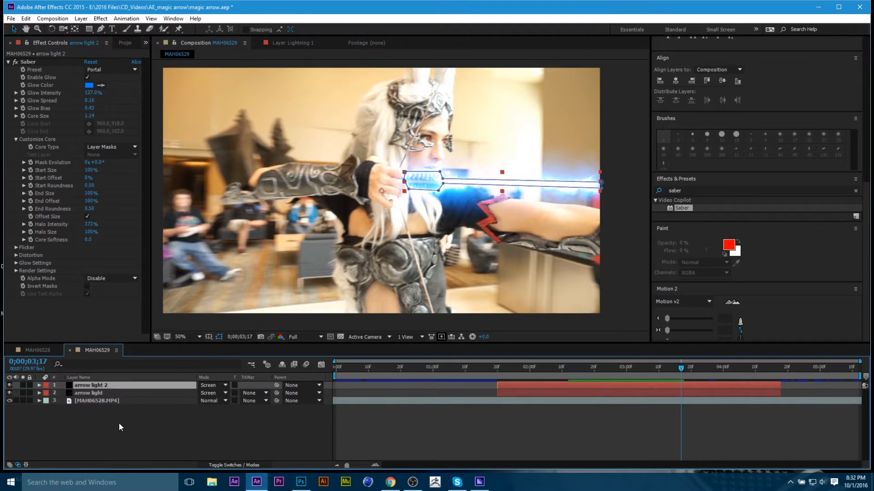
pyautogui.click(97, 69)
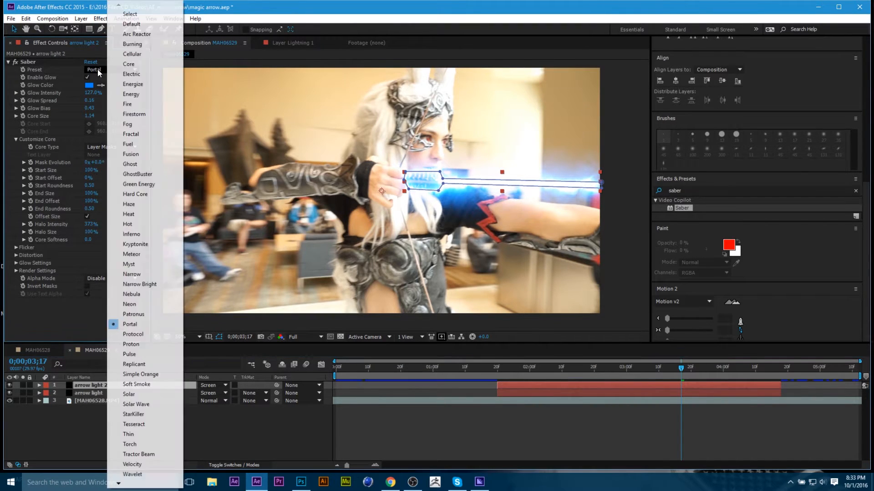
pyautogui.click(153, 203)
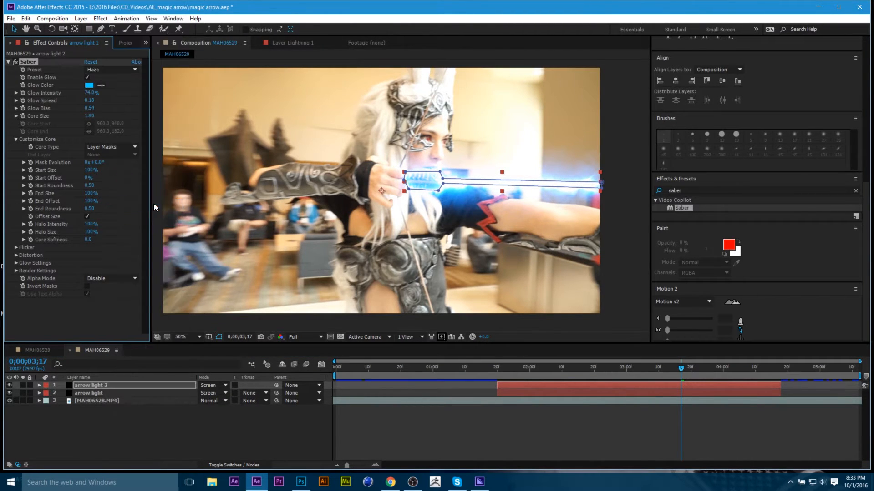
# - Set the duplicate layer's Saber preset to Proton and scrub through the footage to 0;00;03;18
pyautogui.click(99, 69)
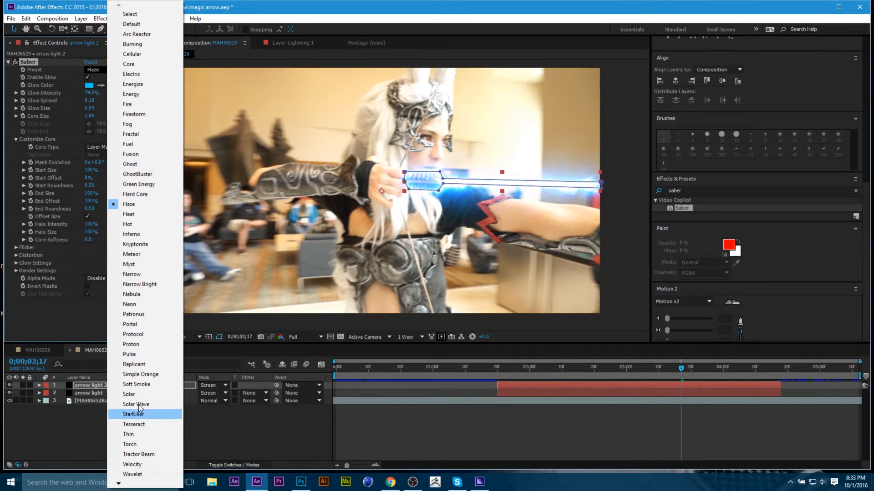
pyautogui.click(138, 343)
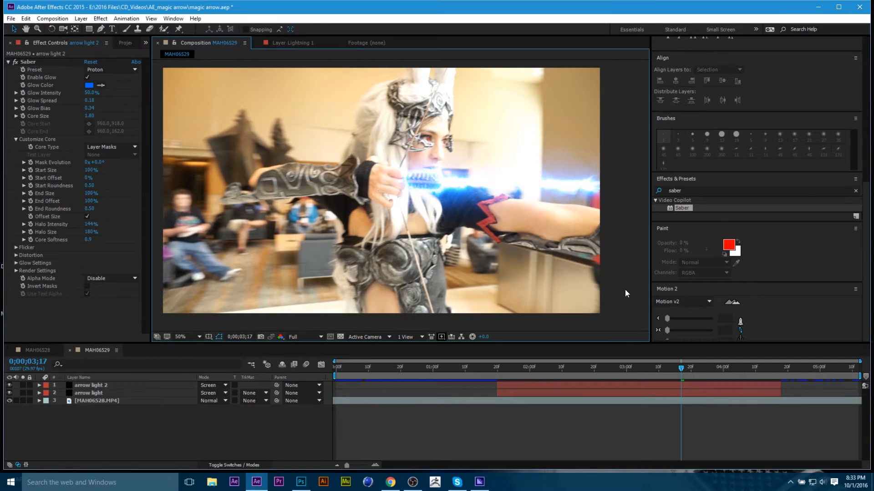
pyautogui.moveTo(532, 369); pyautogui.dragTo(684, 369)
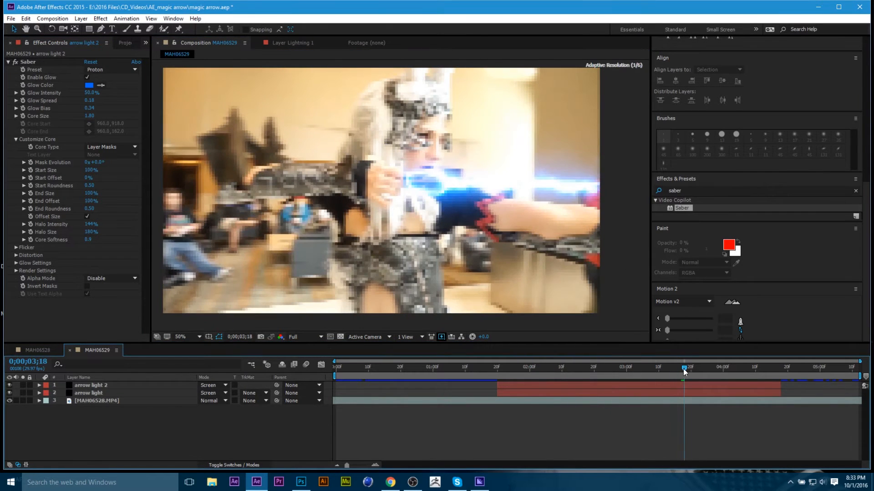
# - Set the Saber Core Size of the arrow light 2 layer to 14.20
pyautogui.click(535, 385)
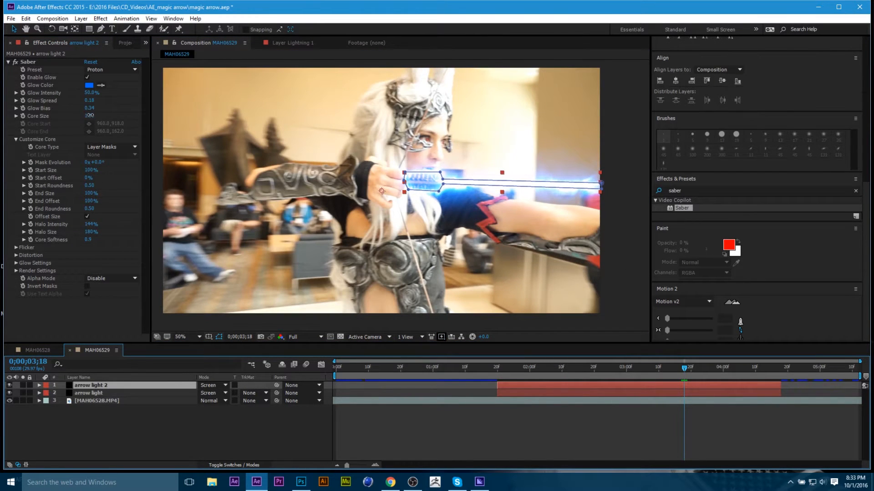
pyautogui.moveTo(89, 116); pyautogui.dragTo(148, 118)
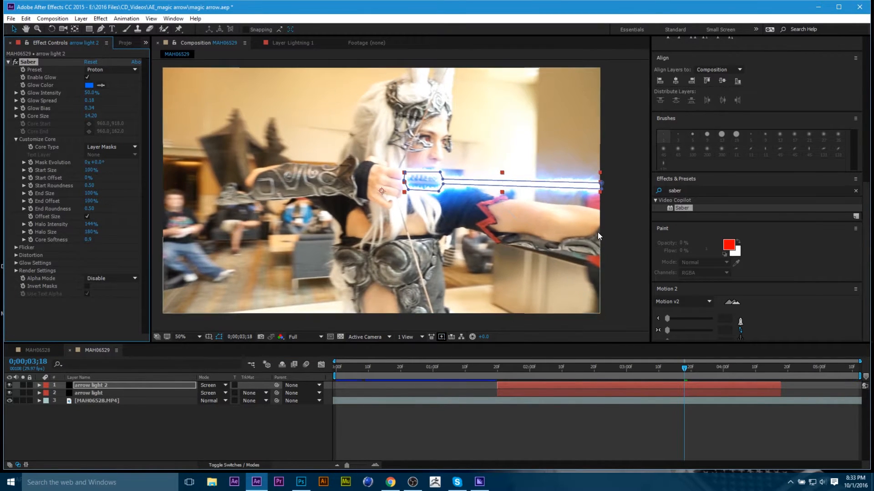
pyautogui.click(619, 233)
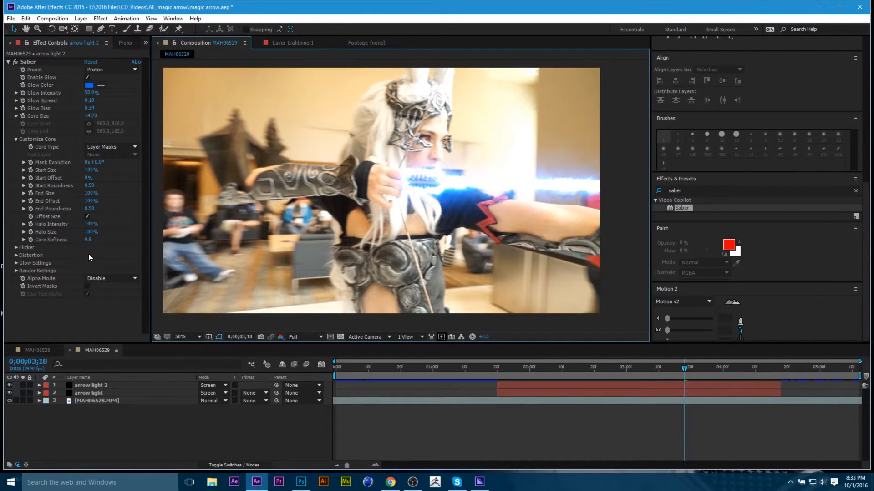
# - Try the Mask Core alpha mode on arrow light 2's Saber effect, switch it to Mask Glow, and scrub through the footage
pyautogui.click(114, 280)
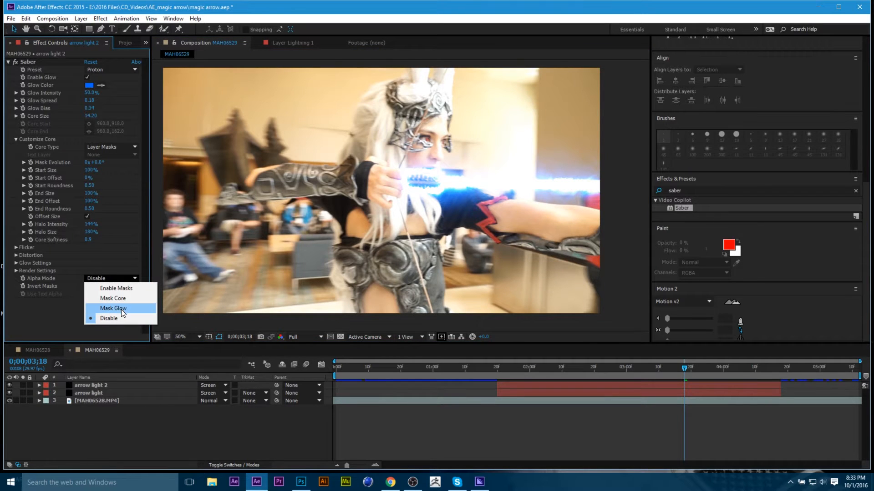
pyautogui.click(128, 298)
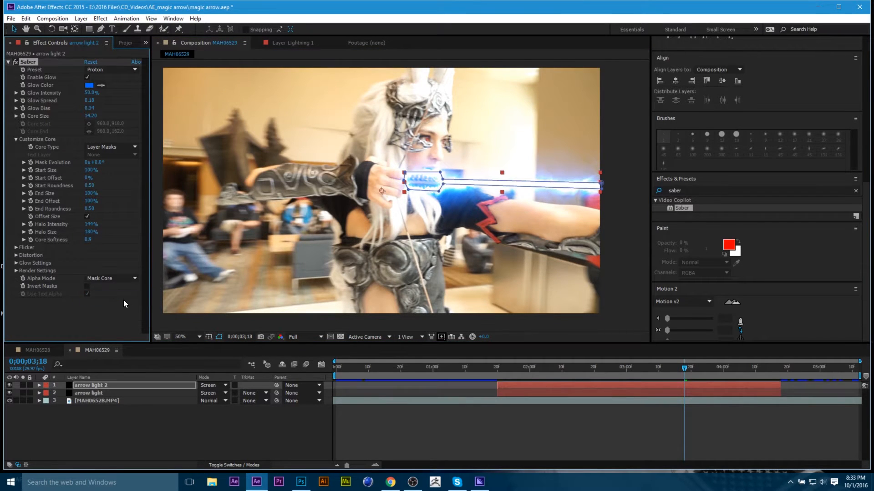
pyautogui.click(111, 278)
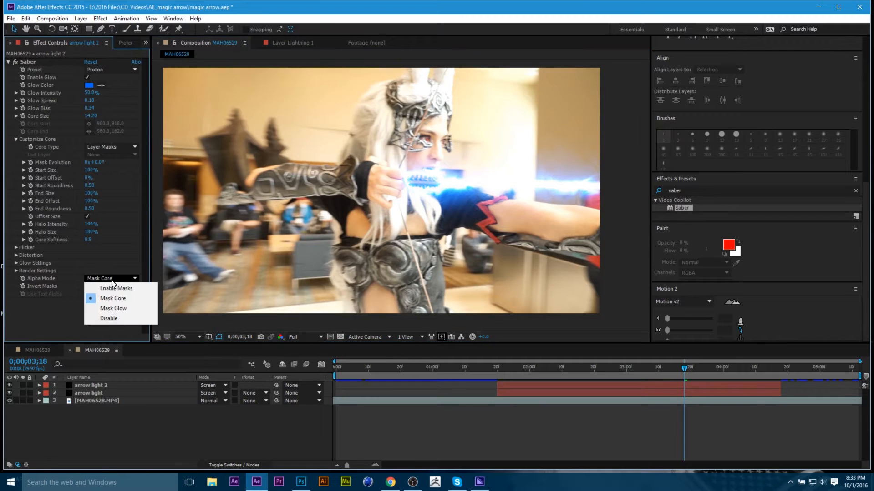
pyautogui.click(125, 310)
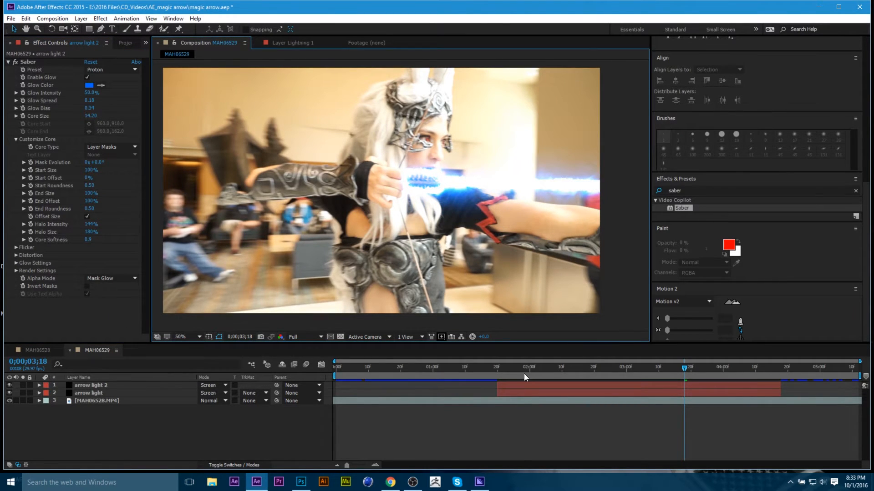
pyautogui.moveTo(524, 373); pyautogui.dragTo(713, 375)
# - Change arrow light 2's Saber glow color to golden yellow and scrub to 0;00;03;14 to check the arrow
pyautogui.click(89, 85)
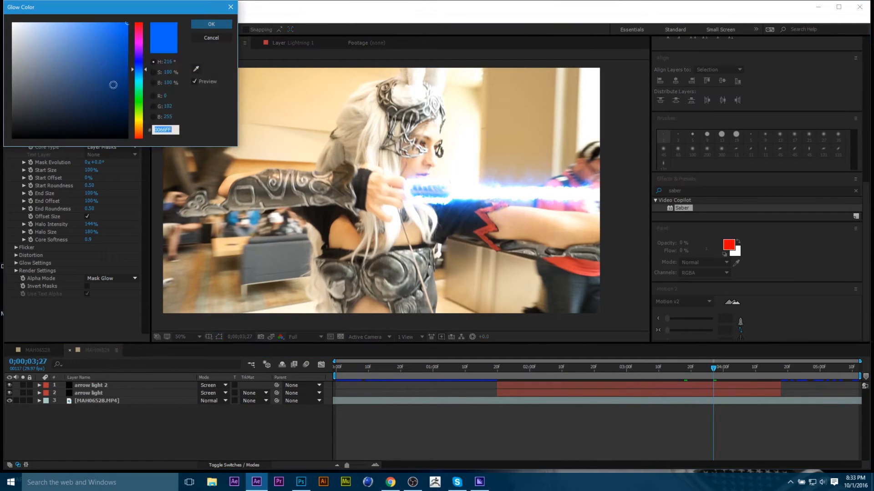
pyautogui.moveTo(138, 70); pyautogui.dragTo(142, 122)
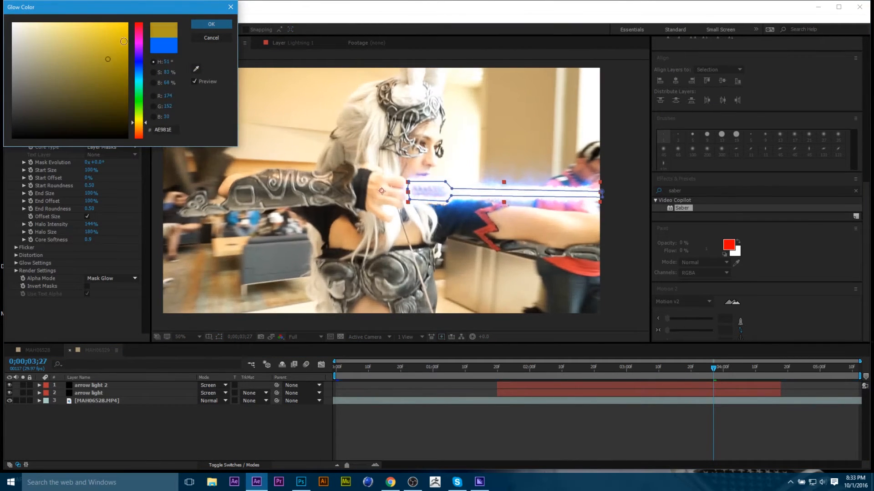
pyautogui.click(212, 23)
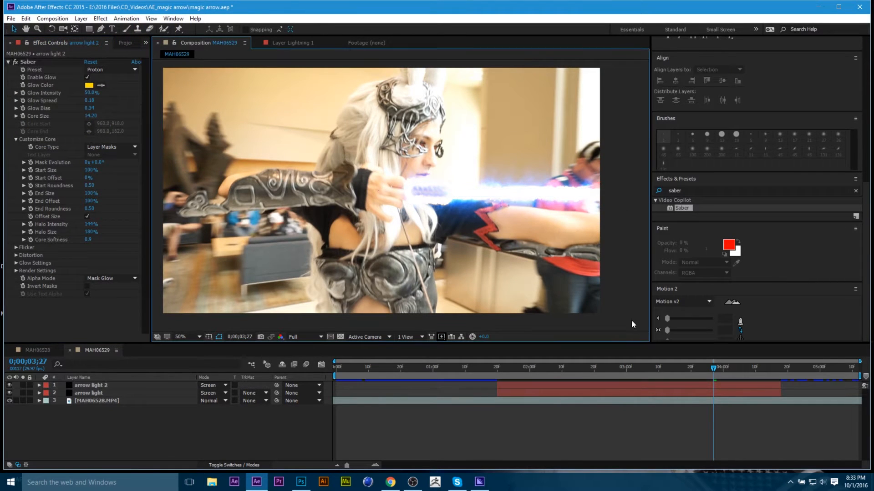
pyautogui.click(532, 372)
pyautogui.moveTo(538, 372); pyautogui.dragTo(671, 372)
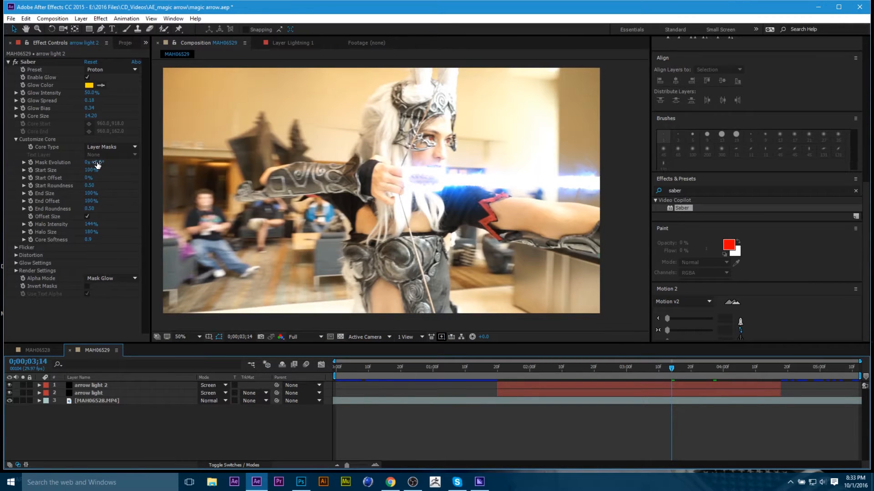
# - Keyframe arrow light 2's Saber Mask Evolution at 86° on 0;00;01;20 and 159° on 0;00;04;10
pyautogui.moveTo(97, 164)
pyautogui.mouseDown()
pyautogui.moveTo(117, 162)
pyautogui.moveTo(98, 166)
pyautogui.mouseUp()
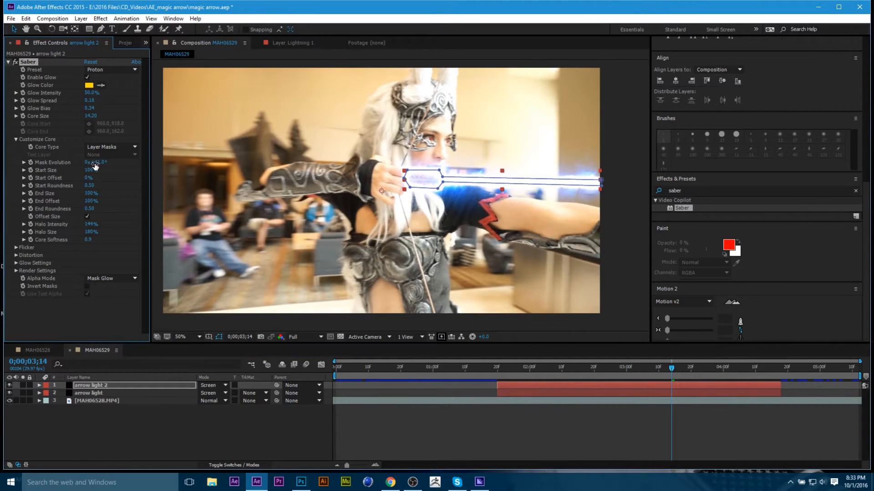
pyautogui.moveTo(518, 368); pyautogui.dragTo(498, 375)
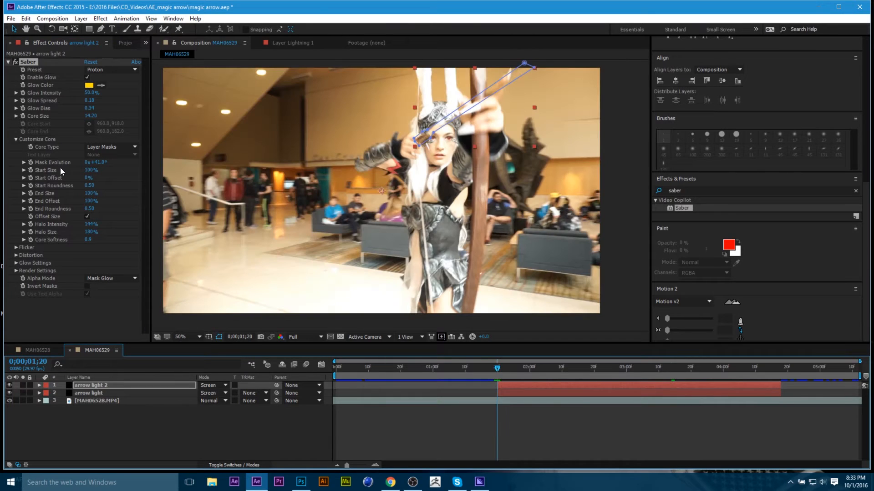
pyautogui.click(31, 162)
pyautogui.moveTo(93, 162); pyautogui.dragTo(121, 163)
pyautogui.moveTo(520, 370); pyautogui.dragTo(754, 369)
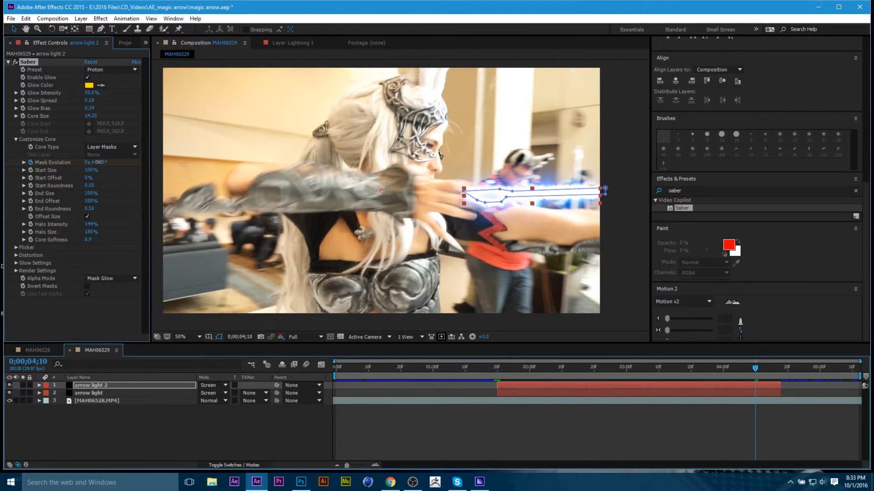
pyautogui.moveTo(98, 162); pyautogui.dragTo(127, 162)
# - Play back the arrow's energy movement from 0;00;01;20 and again from 0;00;01;27 to check the Mask Evolution animation
pyautogui.click(547, 372)
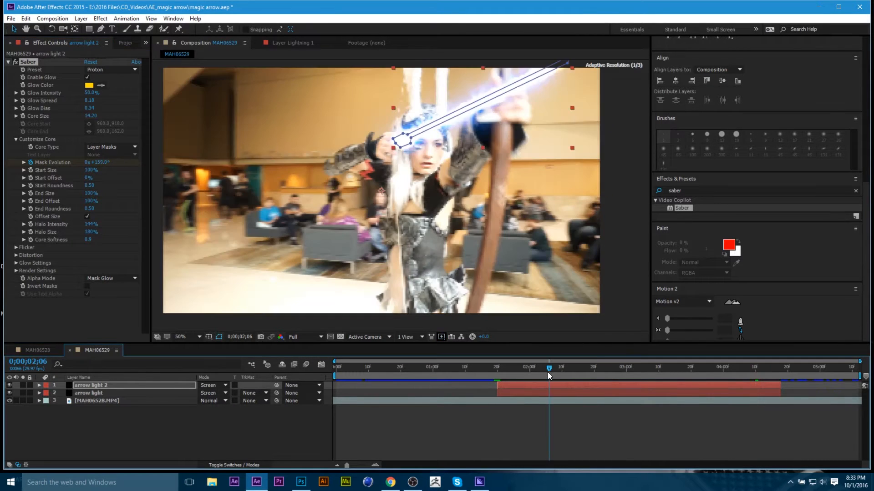
pyautogui.moveTo(547, 372); pyautogui.dragTo(524, 373)
pyautogui.click(613, 292)
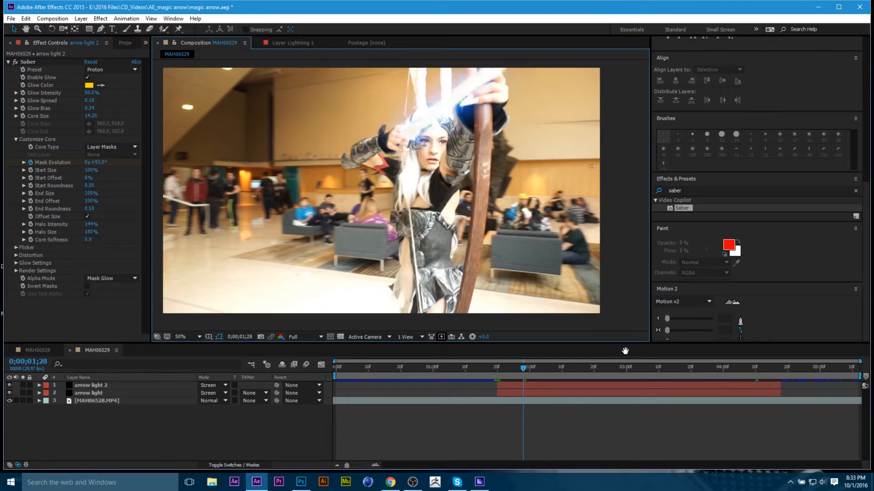
pyautogui.press('space')
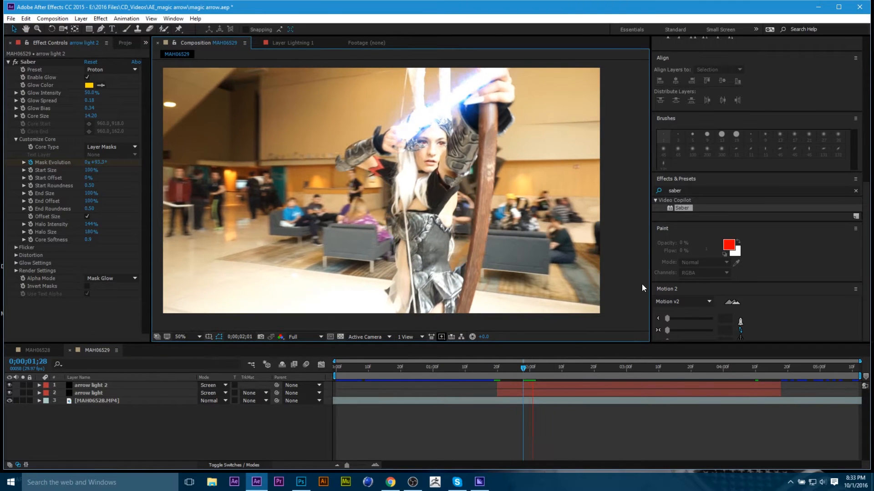
pyautogui.click(497, 370)
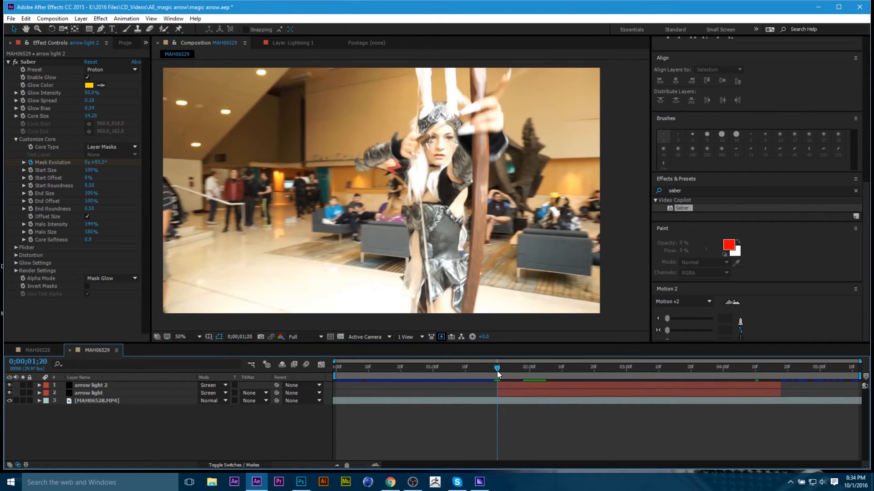
pyautogui.press('space')
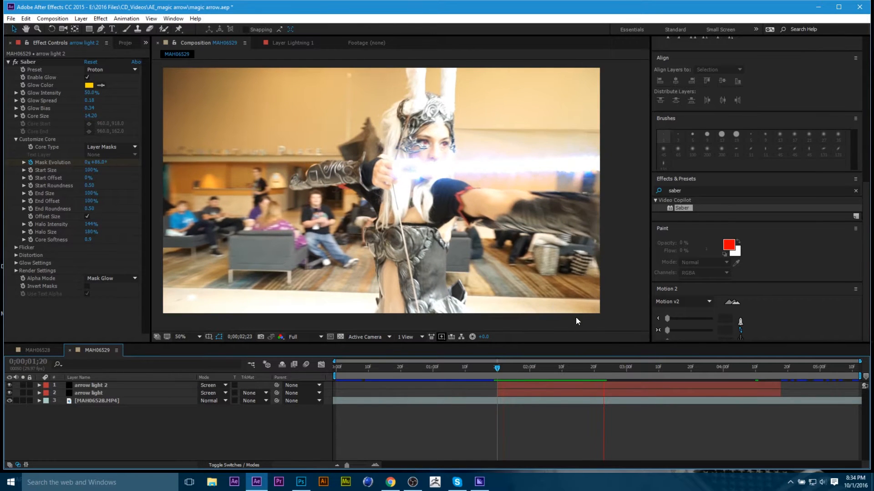
pyautogui.moveTo(543, 373); pyautogui.dragTo(520, 373)
pyautogui.press('space')
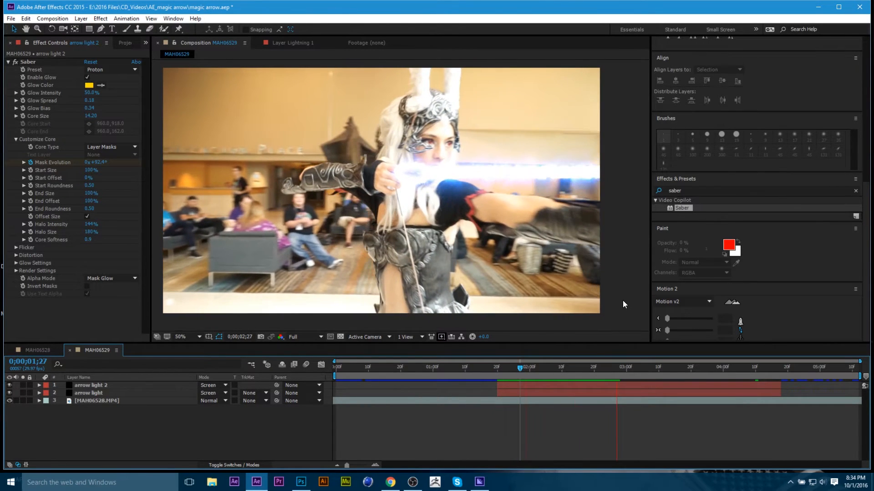
pyautogui.press('space')
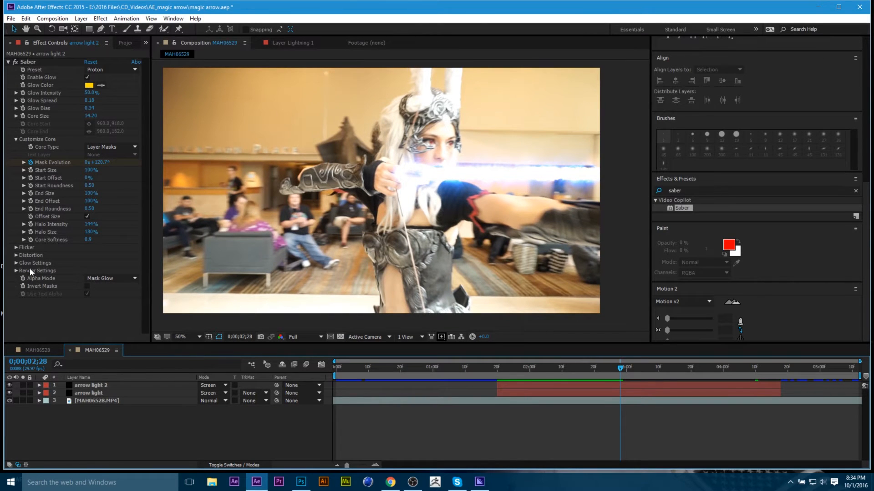
# - Set arrow light 2's Saber Flicker Intensity to 44%, Glow Intensity to 124% and Glow Spread to 0.51
pyautogui.click(16, 248)
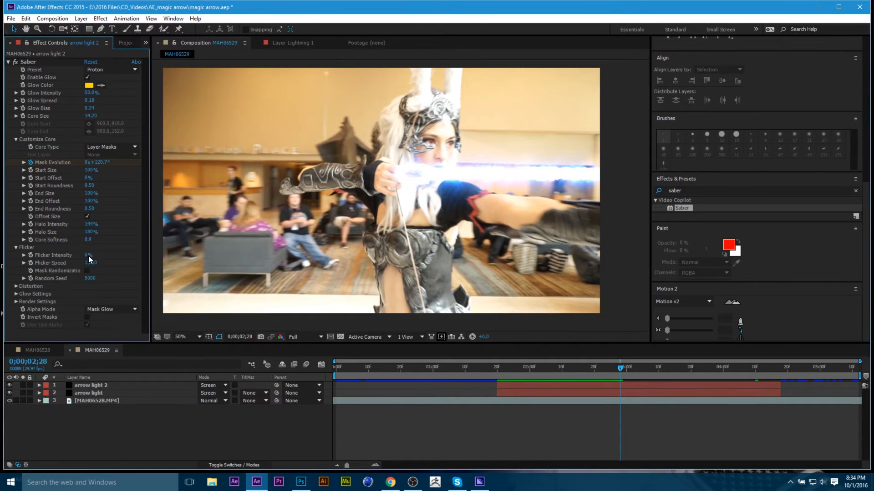
pyautogui.moveTo(89, 256); pyautogui.dragTo(564, 222)
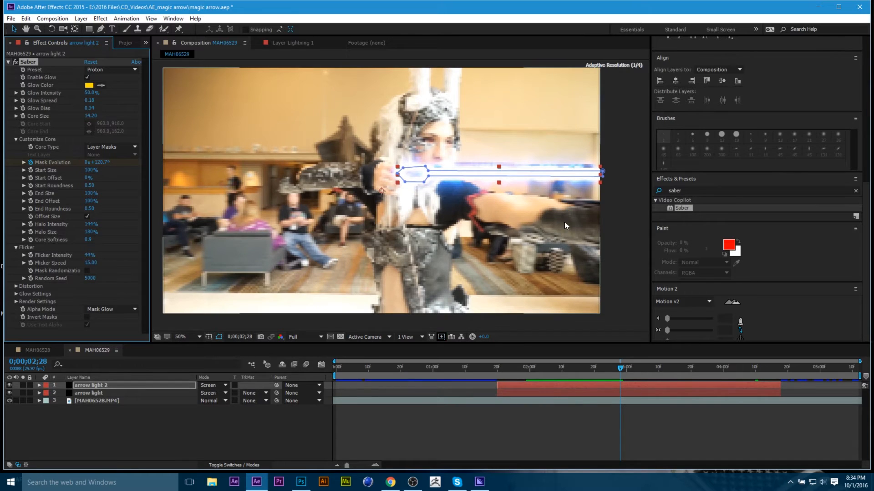
pyautogui.click(621, 204)
pyautogui.click(515, 369)
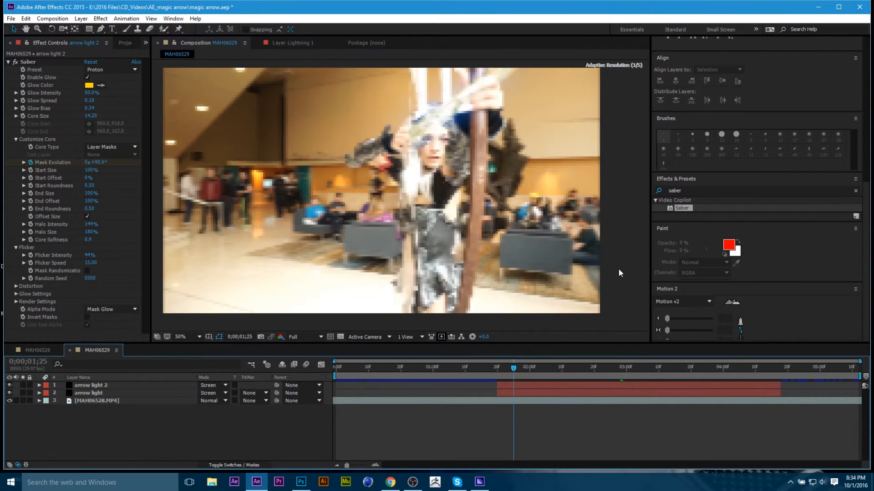
pyautogui.press('space')
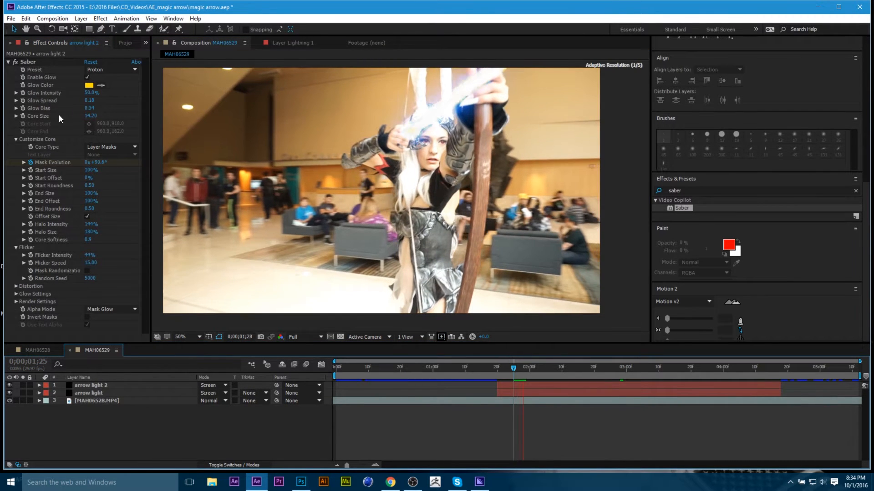
pyautogui.moveTo(91, 93)
pyautogui.mouseDown()
pyautogui.moveTo(123, 92)
pyautogui.moveTo(82, 101)
pyautogui.mouseUp()
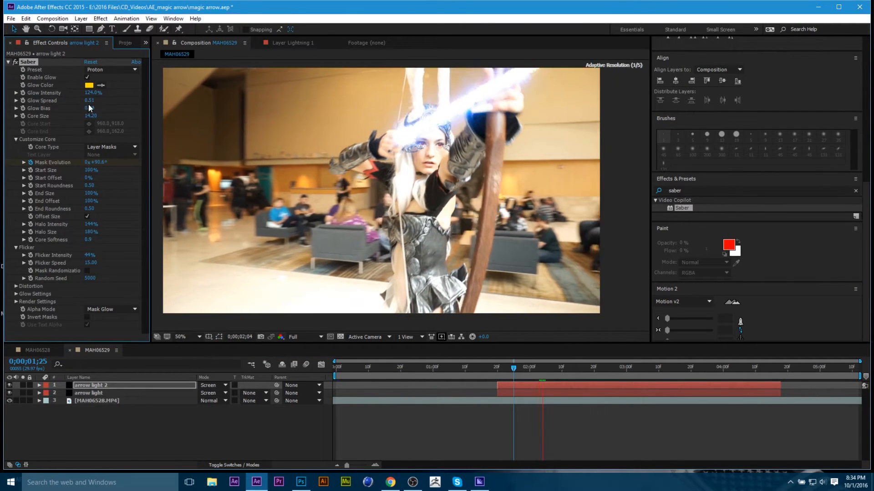
# - Play back and scrub the footage from 0;00;01;23 to 0;00;04;16 to examine the arrow's glow and its release
pyautogui.click(507, 376)
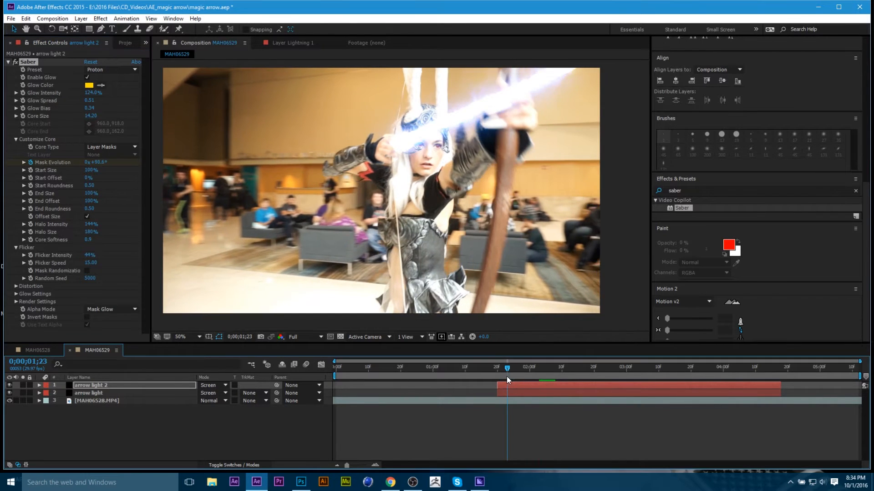
pyautogui.press('space')
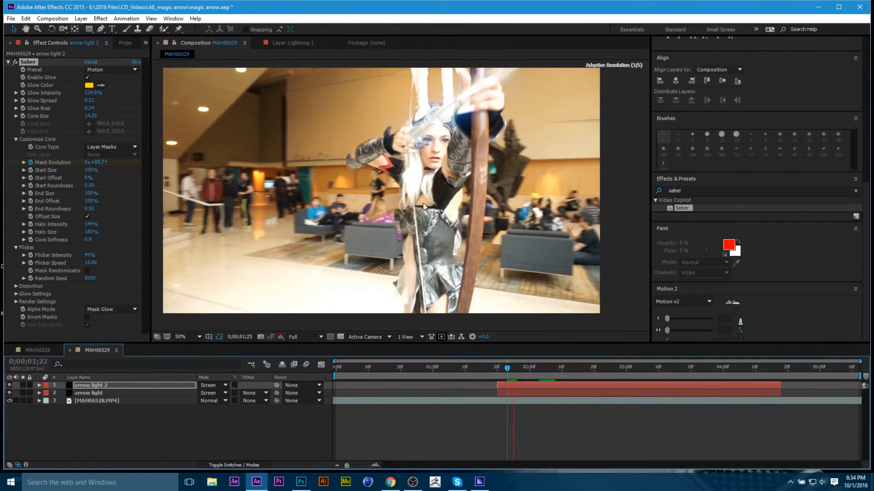
pyautogui.moveTo(582, 368); pyautogui.dragTo(704, 373)
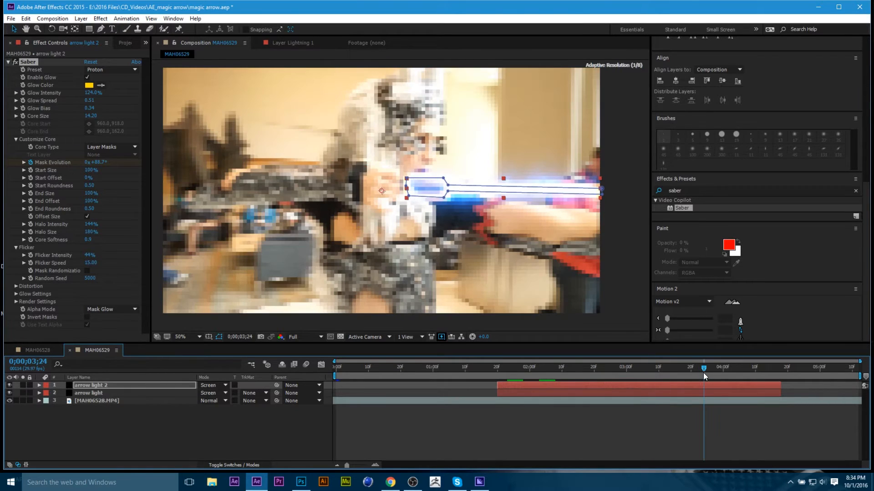
pyautogui.click(623, 229)
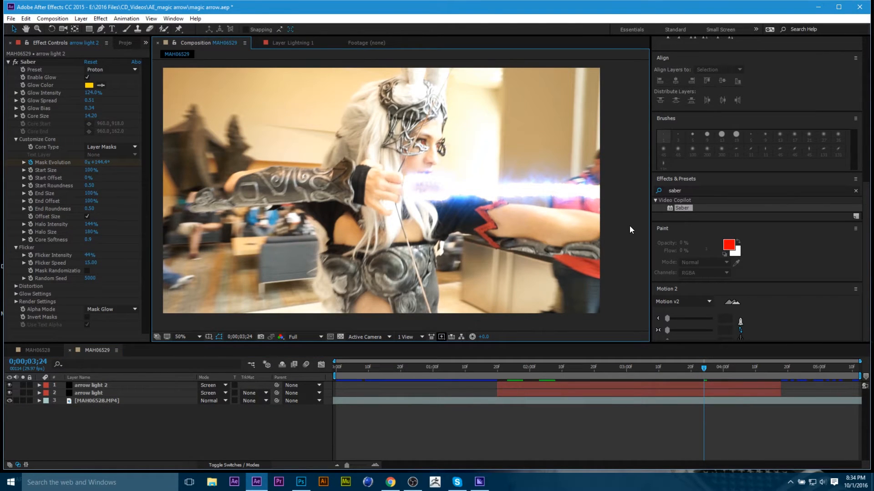
pyautogui.moveTo(565, 378); pyautogui.dragTo(753, 382)
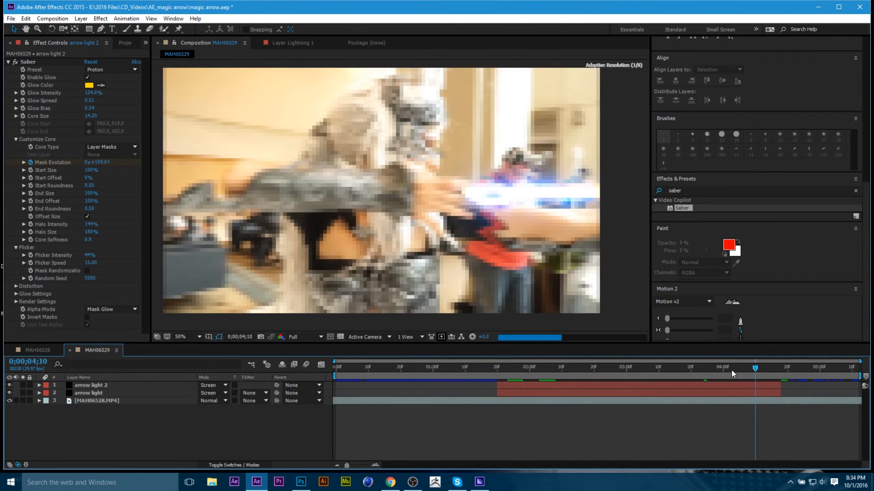
pyautogui.press('pagedown')
pyautogui.press('pagedown')
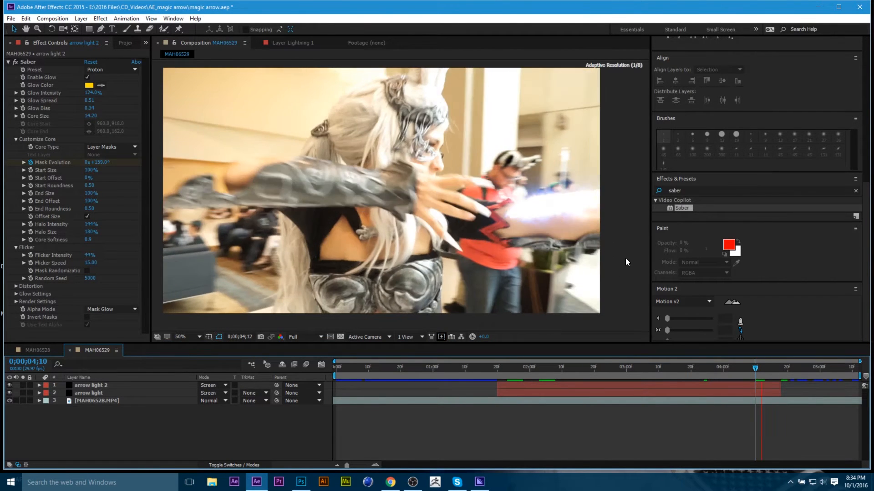
pyautogui.moveTo(762, 369); pyautogui.dragTo(775, 370)
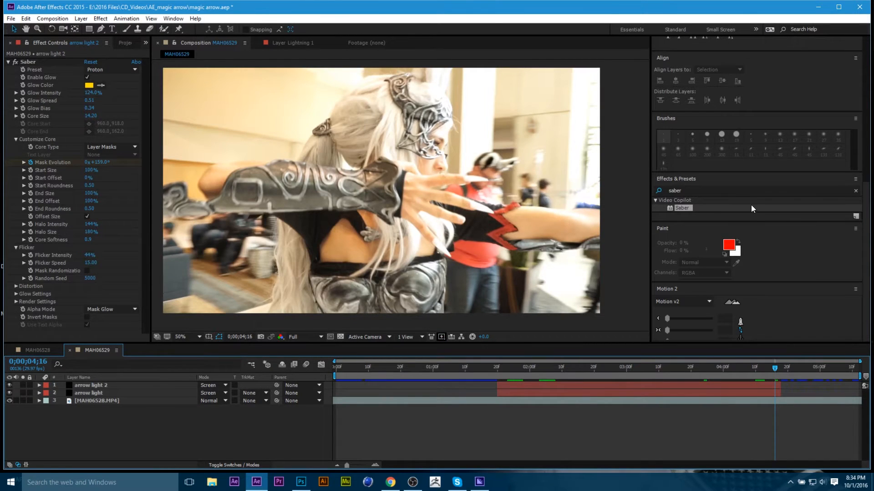
# - Search the effects for "optical" and select Optical Flares
pyautogui.click(716, 193)
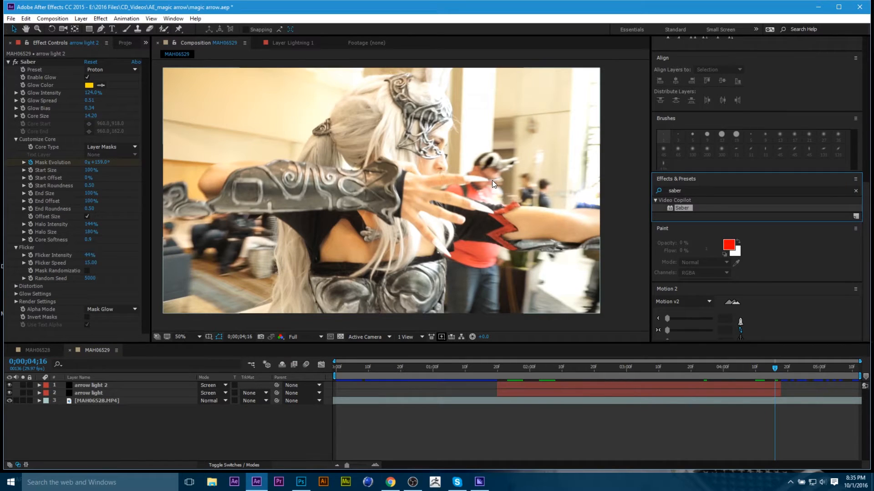
pyautogui.press('c')
pyautogui.click(686, 191)
pyautogui.press('BackSpace')
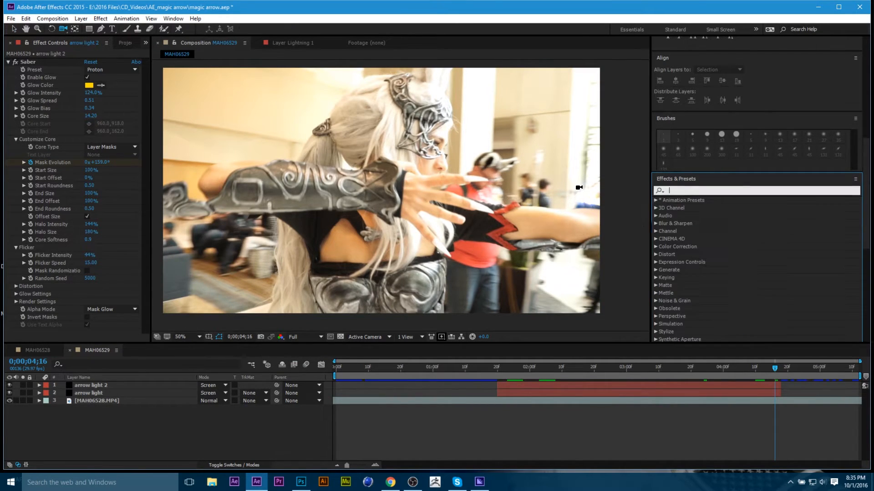
pyautogui.write('optical')
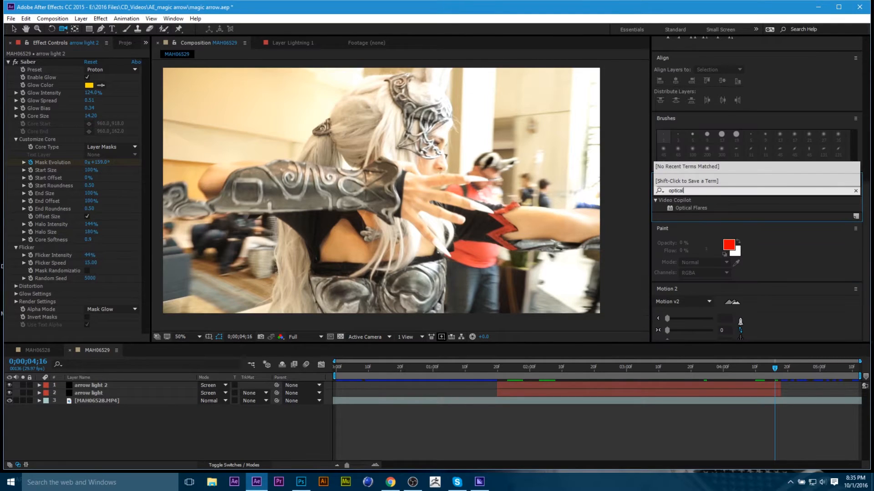
pyautogui.click(691, 207)
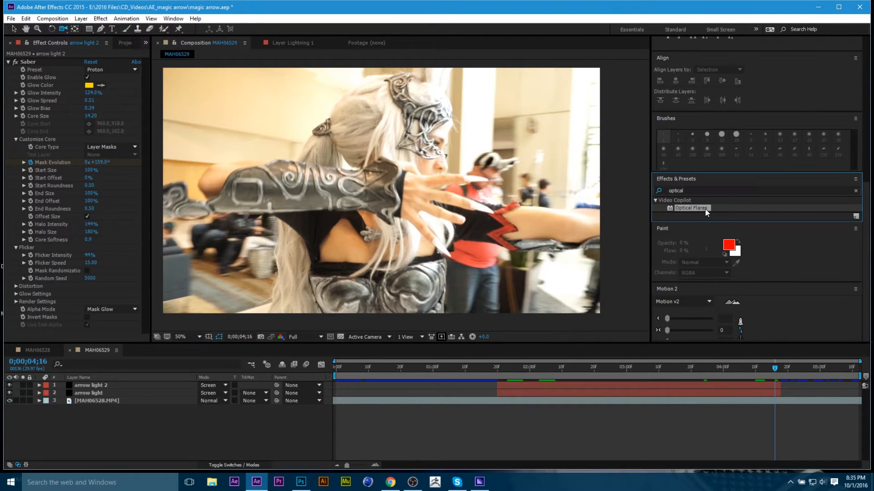
# - Add a new black solid above the arrow light layers and apply the Optical Flares effect to it
pyautogui.hotkey('ctrl', '0')
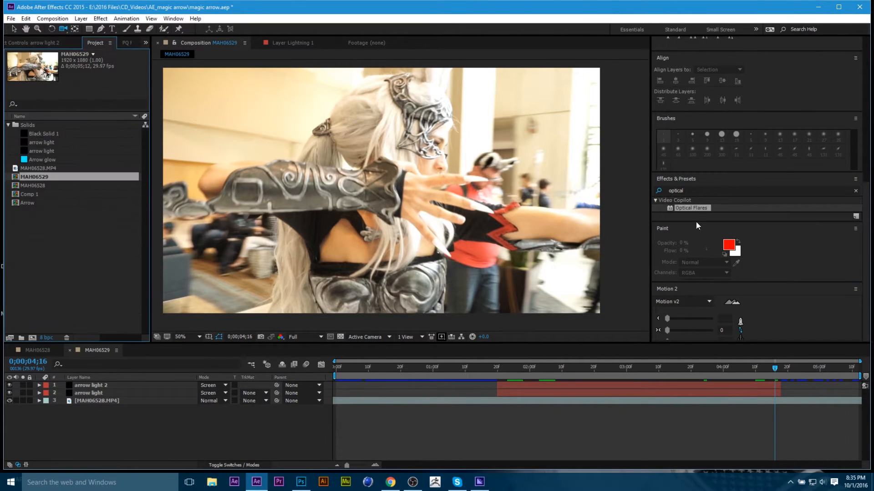
pyautogui.moveTo(46, 135); pyautogui.dragTo(93, 127)
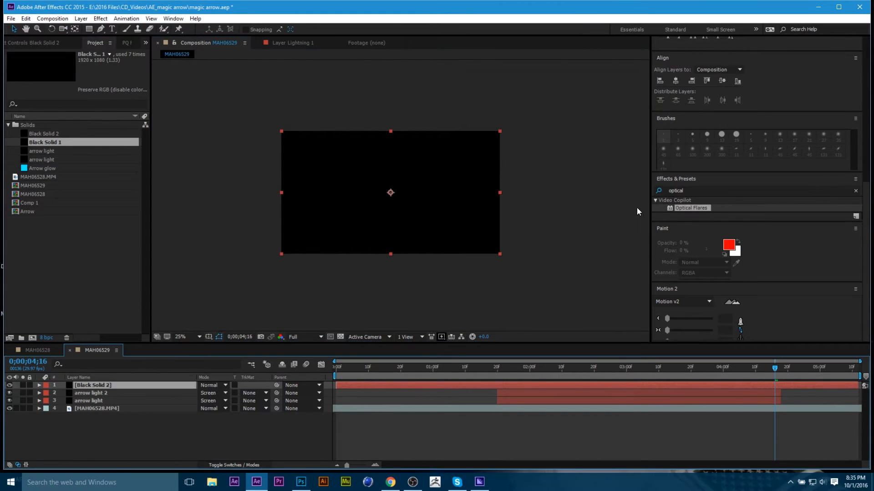
pyautogui.moveTo(689, 206); pyautogui.dragTo(393, 196)
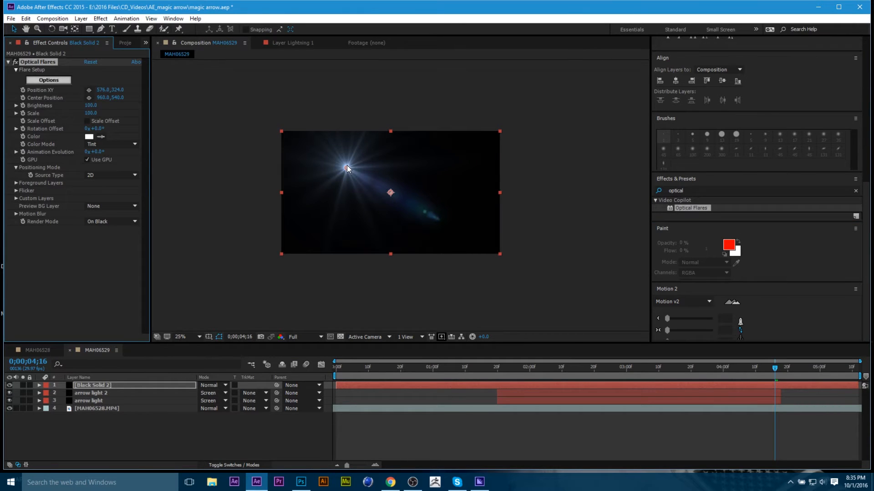
# - Move the flare to about 1804, 536 and trim the black solid's start to 0;00;01;20
pyautogui.moveTo(347, 168); pyautogui.dragTo(487, 192)
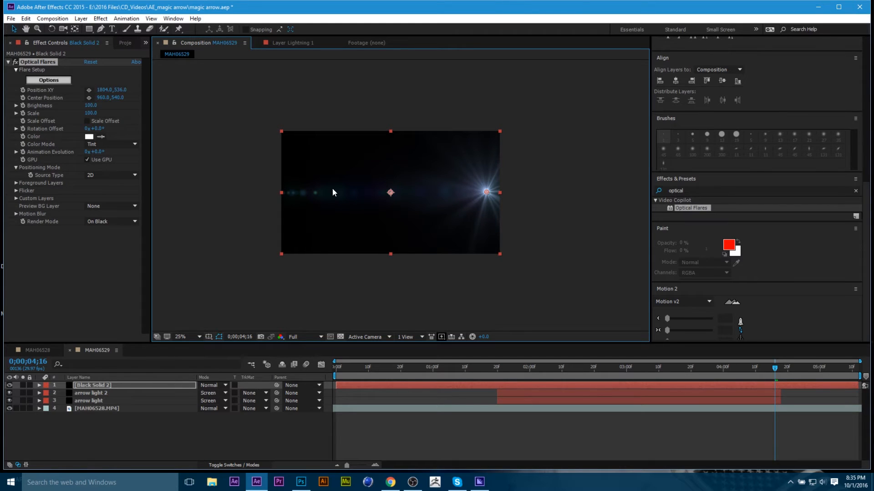
pyautogui.moveTo(336, 387); pyautogui.dragTo(497, 372)
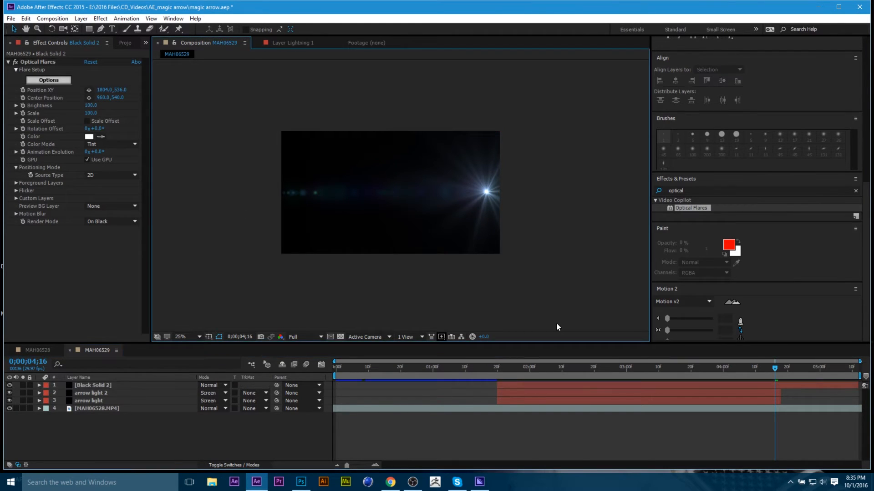
# - Open the Optical Flares options and add a basic Streak lens object to the flare
pyautogui.click(62, 82)
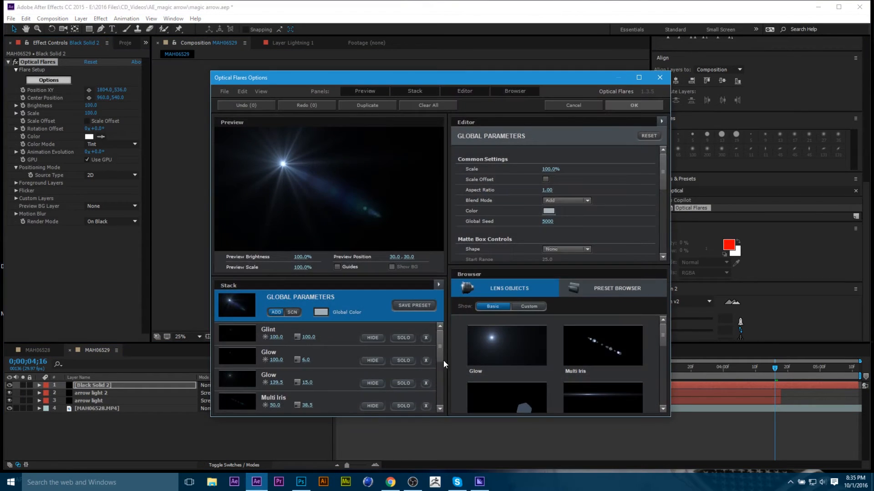
pyautogui.click(589, 401)
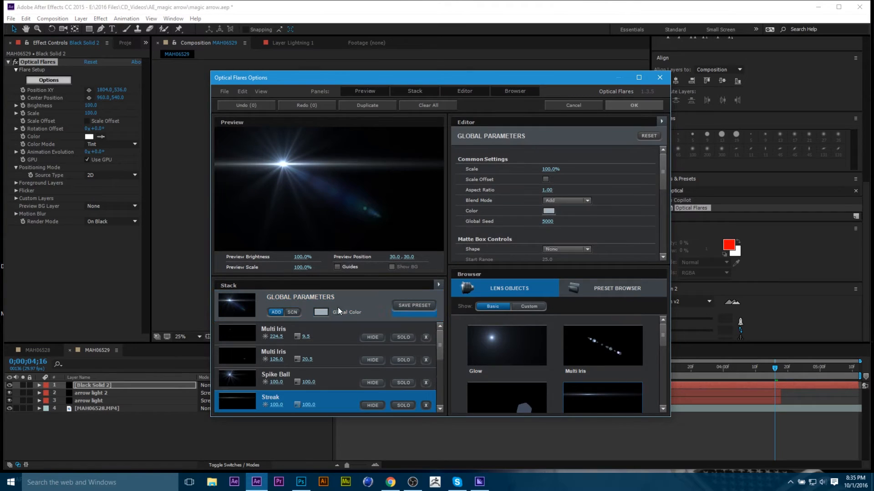
# - Remove every lens object except the Streak from the flare's stack and add a basic Glow object
pyautogui.scroll(2, 354, 348)
pyautogui.scroll(1, 417, 353)
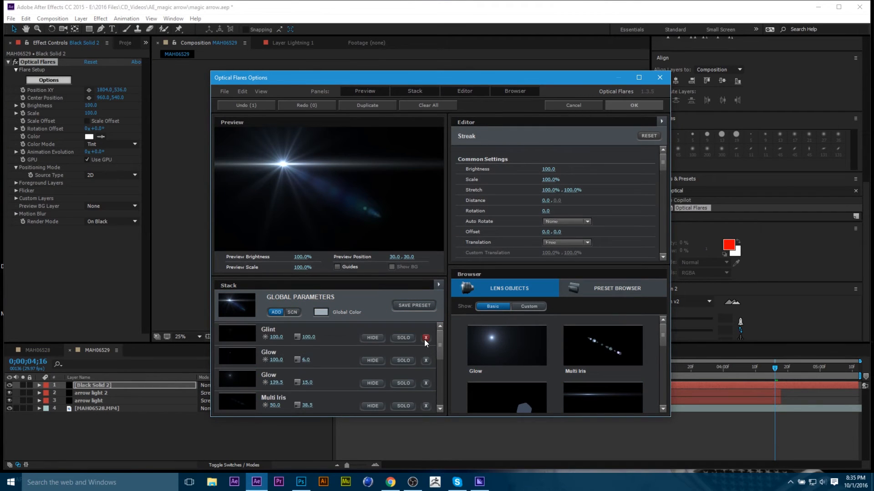
pyautogui.click(425, 338)
pyautogui.click(426, 338)
pyautogui.click(425, 338)
pyautogui.click(425, 338)
pyautogui.click(426, 338)
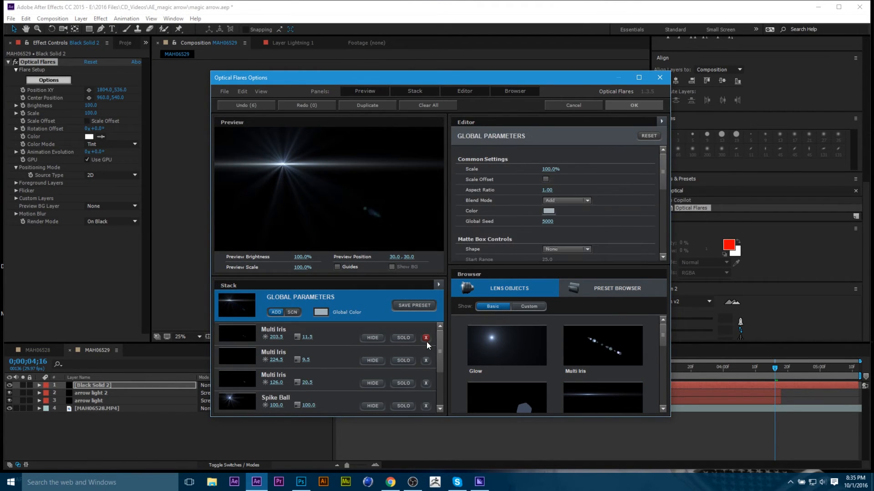
pyautogui.click(426, 338)
pyautogui.click(425, 338)
pyautogui.click(425, 338)
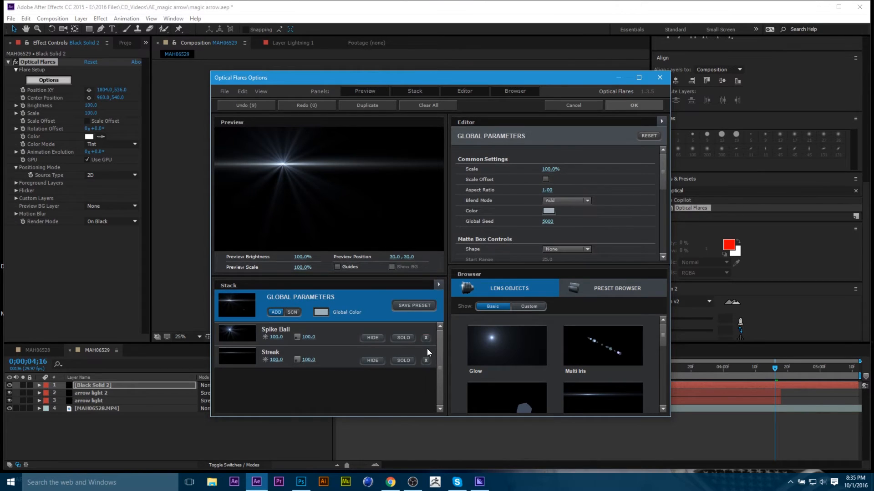
pyautogui.click(425, 338)
pyautogui.click(490, 348)
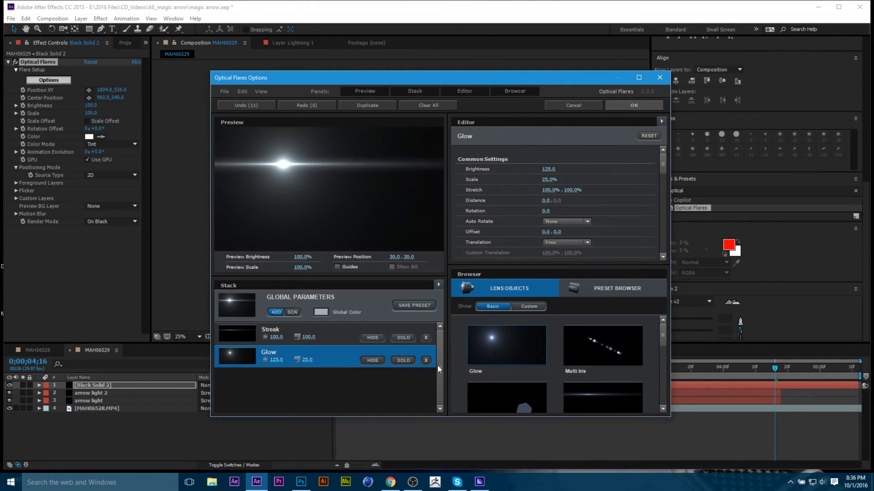
# - Set the flare's global color to blue 128FD2 and accept the Optical Flares options
pyautogui.click(319, 314)
pyautogui.click(353, 289)
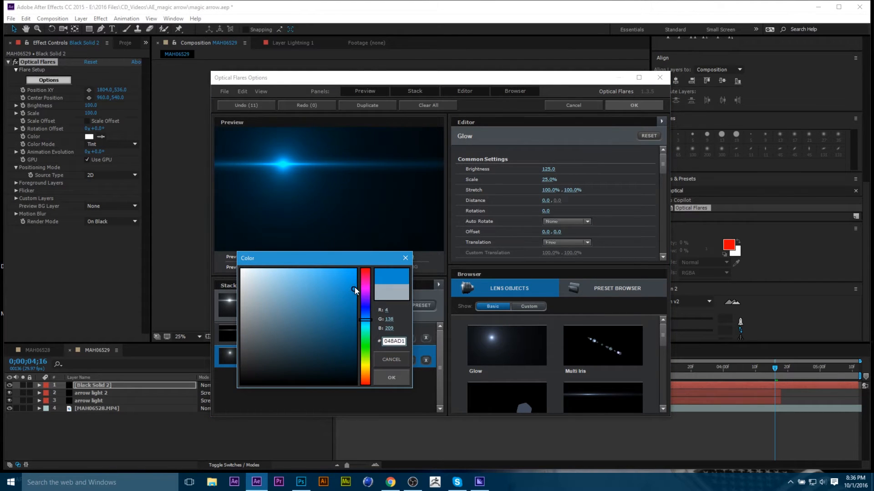
pyautogui.moveTo(354, 288); pyautogui.dragTo(346, 288)
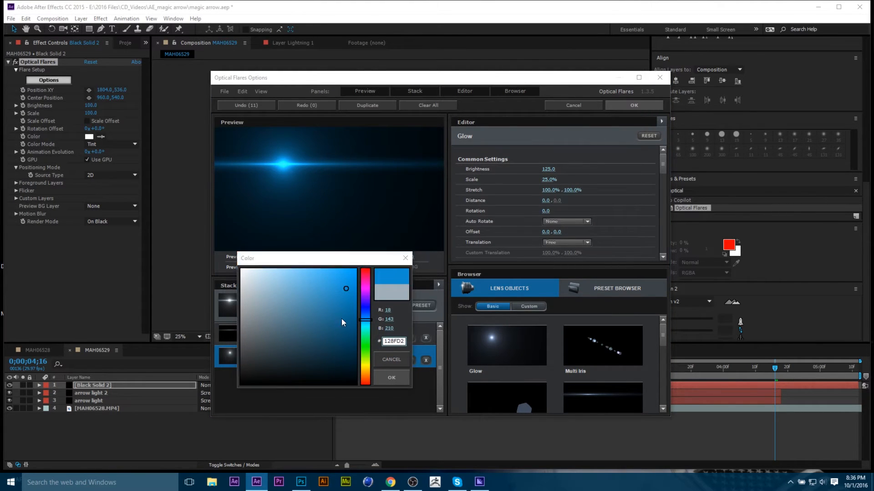
pyautogui.click(391, 378)
pyautogui.click(630, 105)
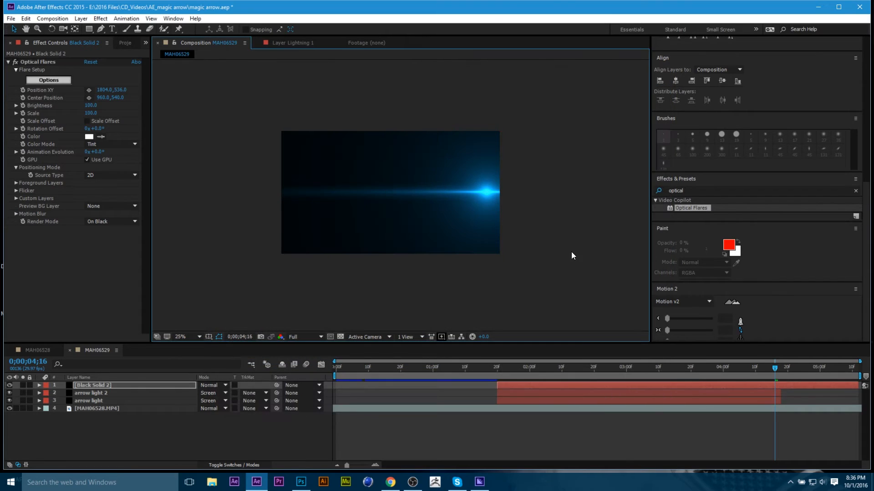
# - Set the black solid's blending mode to Screen
pyautogui.click(117, 385)
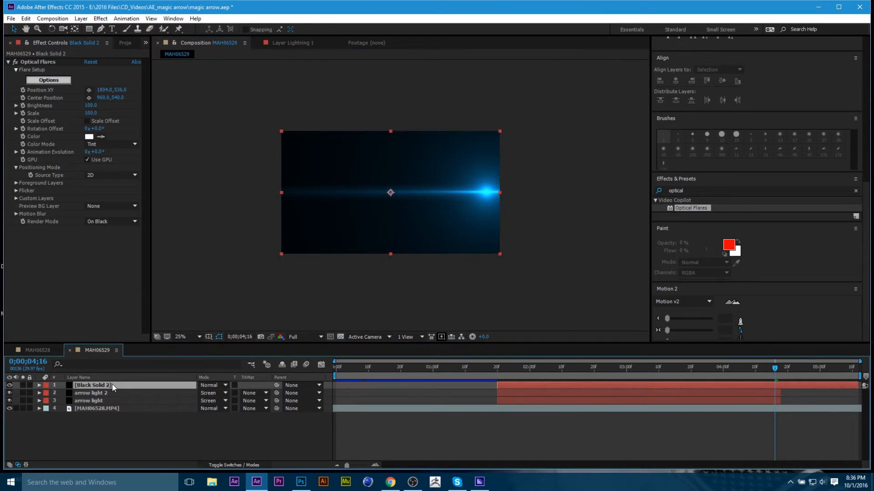
pyautogui.click(211, 386)
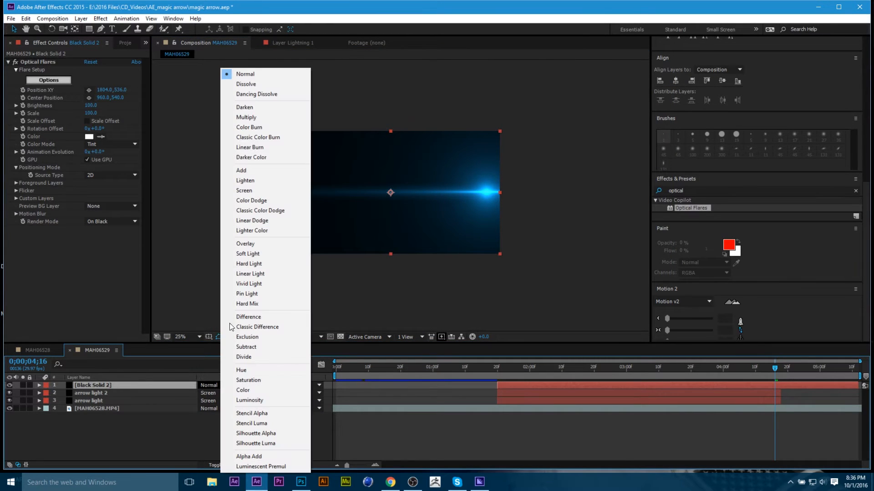
pyautogui.click(244, 191)
# - Place the flare on the arrow's tip at about 1468, 4 at 0;00;02;00
pyautogui.click(500, 369)
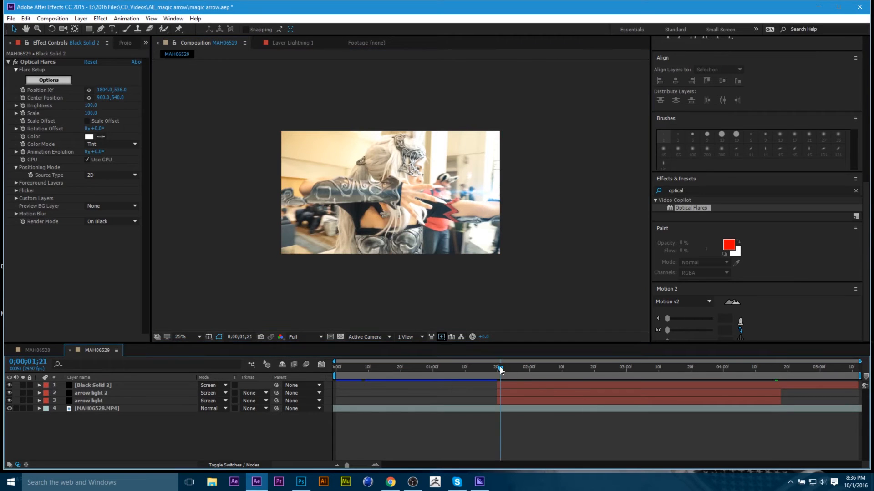
pyautogui.moveTo(347, 465); pyautogui.dragTo(375, 468)
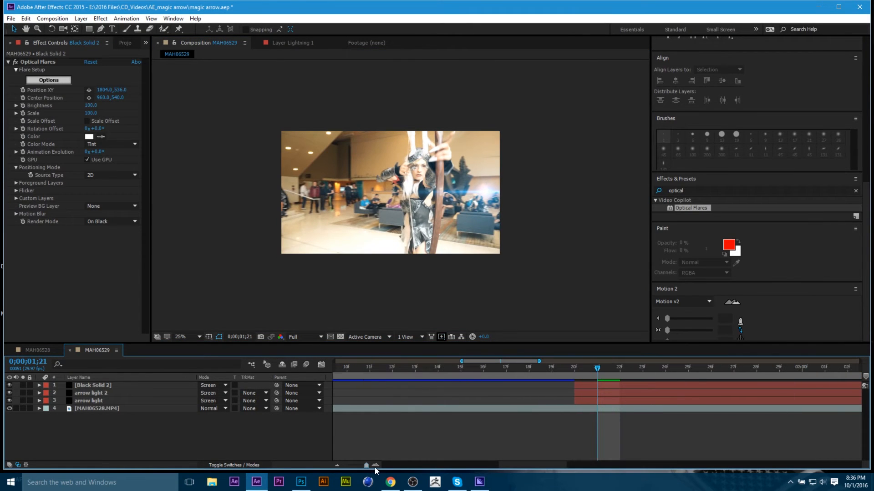
pyautogui.press('.')
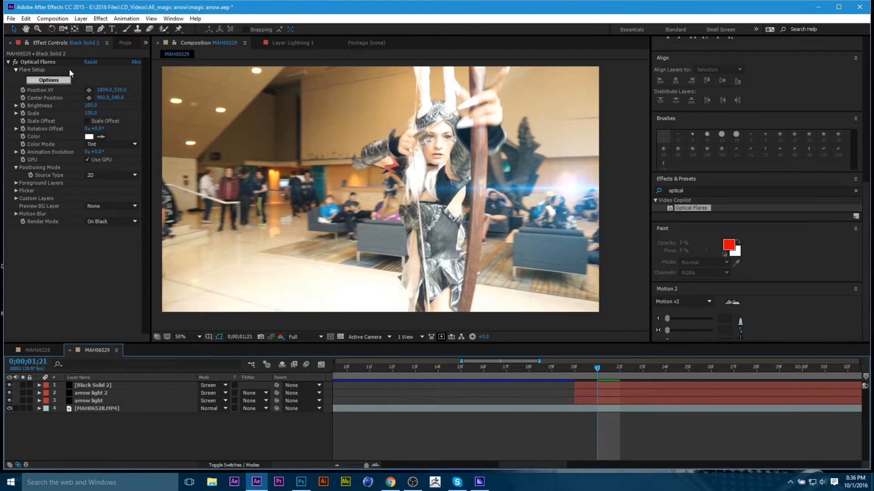
pyautogui.click(89, 93)
pyautogui.click(616, 369)
pyautogui.moveTo(632, 361); pyautogui.dragTo(792, 375)
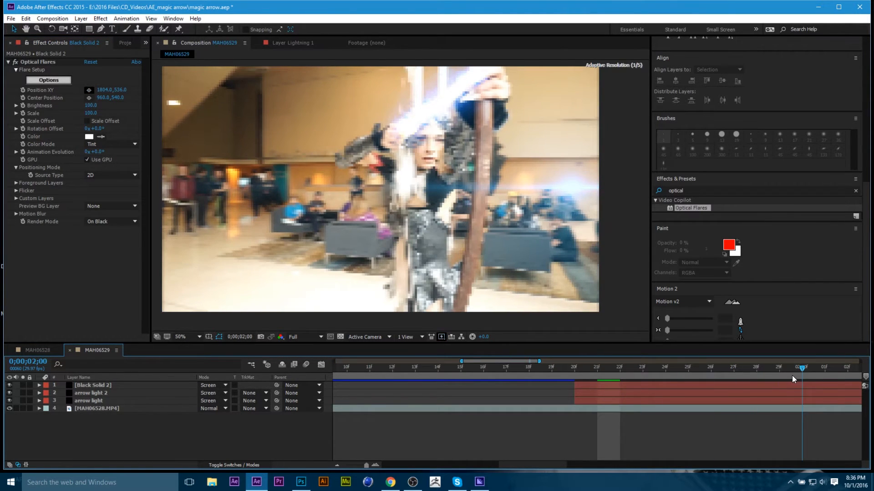
pyautogui.click(88, 90)
pyautogui.click(495, 68)
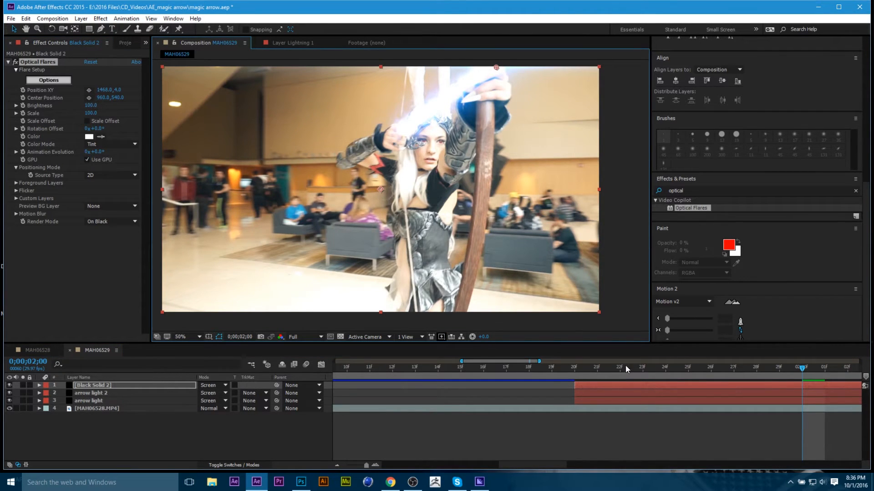
# - Reveal the Optical Flares properties of the black solid in the timeline and start keyframing Brightness at 0;00;02;00
pyautogui.click(41, 385)
pyautogui.click(40, 385)
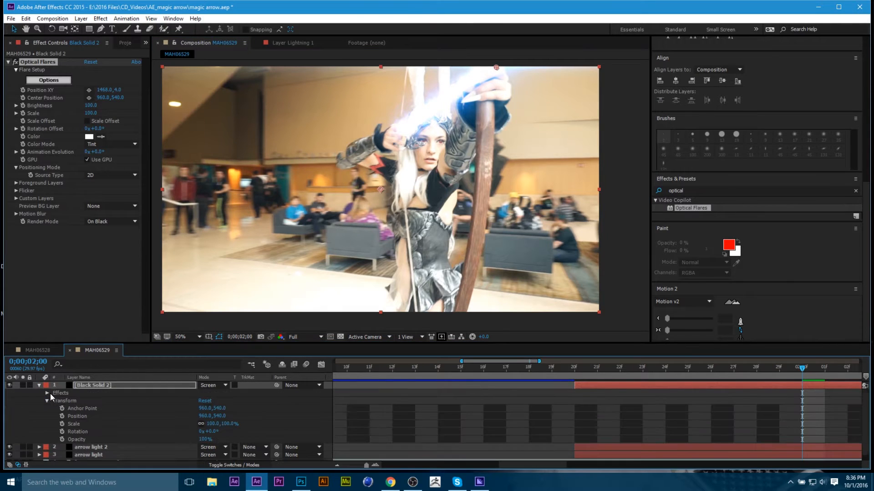
pyautogui.click(47, 400)
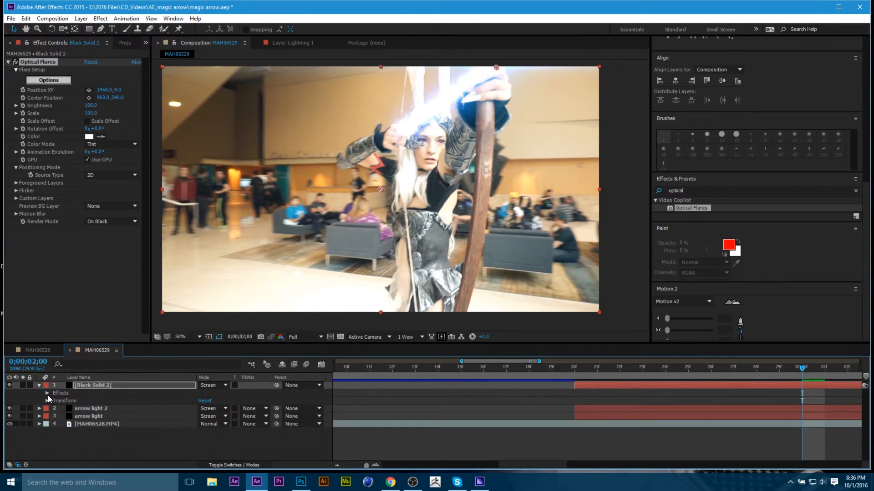
pyautogui.click(47, 394)
pyautogui.click(55, 401)
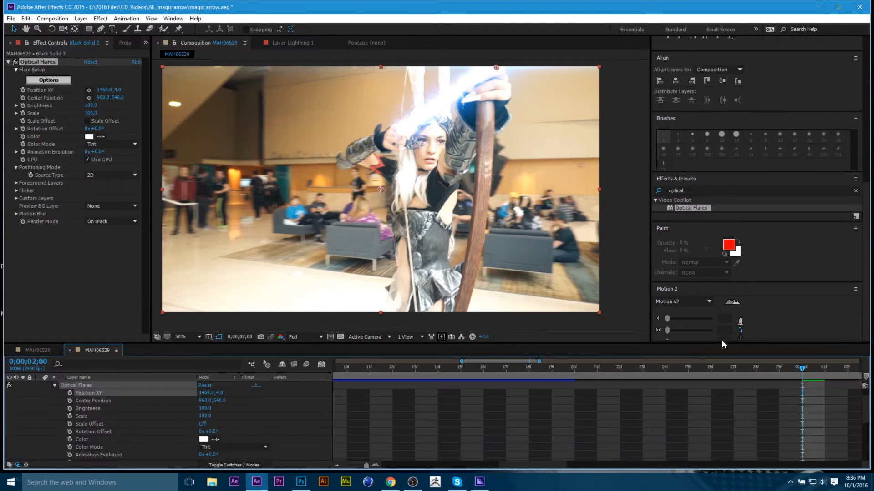
pyautogui.click(23, 106)
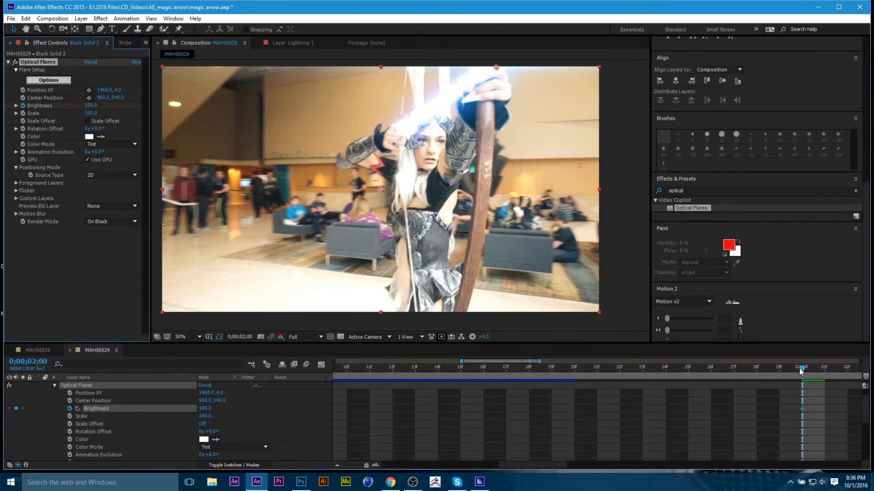
# - Set the flare's Brightness to 0 at 0;00;01;15
pyautogui.moveTo(802, 369); pyautogui.dragTo(462, 377)
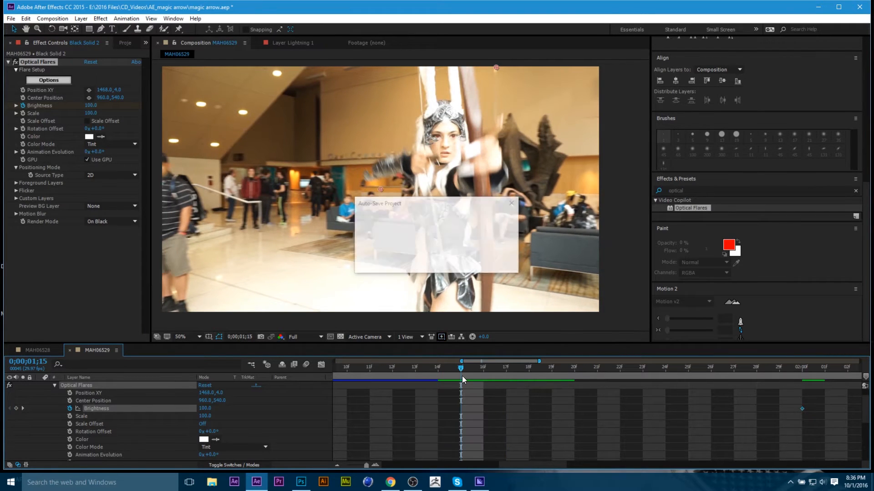
pyautogui.click(91, 106)
pyautogui.write('0')
pyautogui.press('Return')
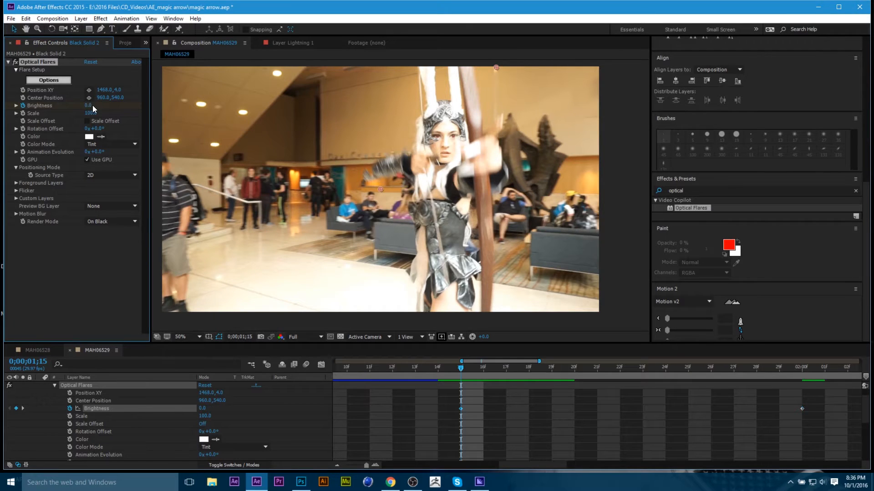
# - Extend the black solid's start back to 0;00;01;15 and scrub through the flare's fade-in
pyautogui.click(478, 371)
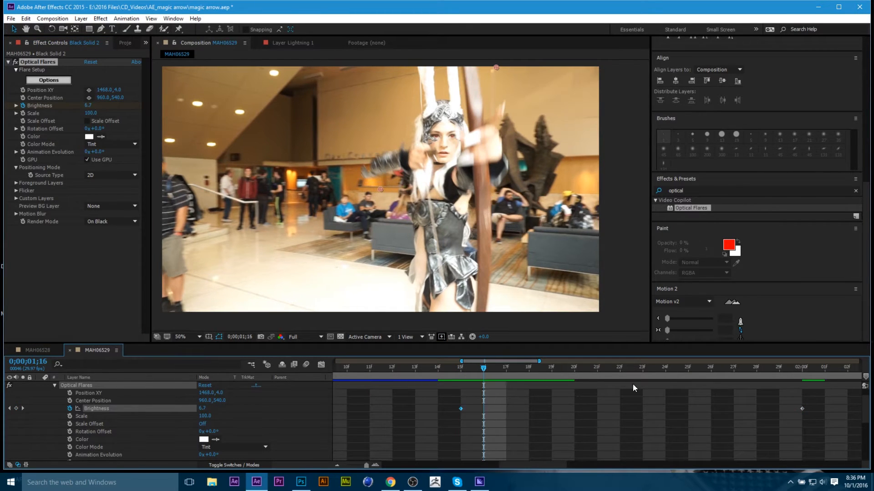
pyautogui.scroll(1, 632, 384)
pyautogui.moveTo(574, 385); pyautogui.dragTo(528, 369)
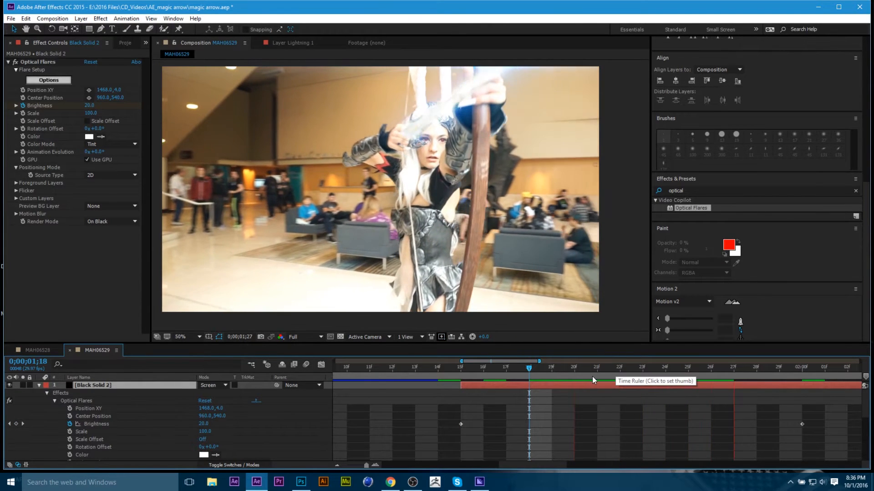
pyautogui.moveTo(530, 369); pyautogui.dragTo(695, 376)
pyautogui.moveTo(440, 369); pyautogui.dragTo(793, 384)
# - At 0;00;02;05, move the flare to the arrow's tip at about 1656, -2
pyautogui.moveTo(366, 466); pyautogui.dragTo(359, 465)
pyautogui.moveTo(597, 368); pyautogui.dragTo(632, 371)
pyautogui.click(89, 90)
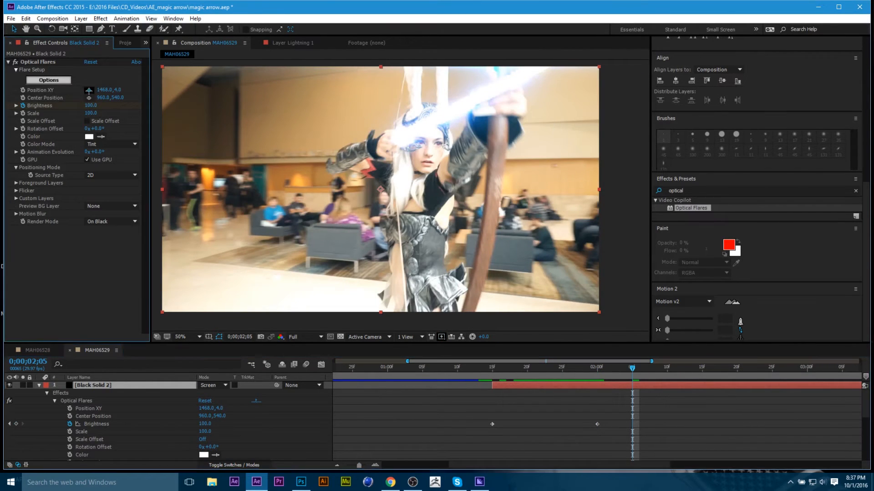
pyautogui.click(531, 73)
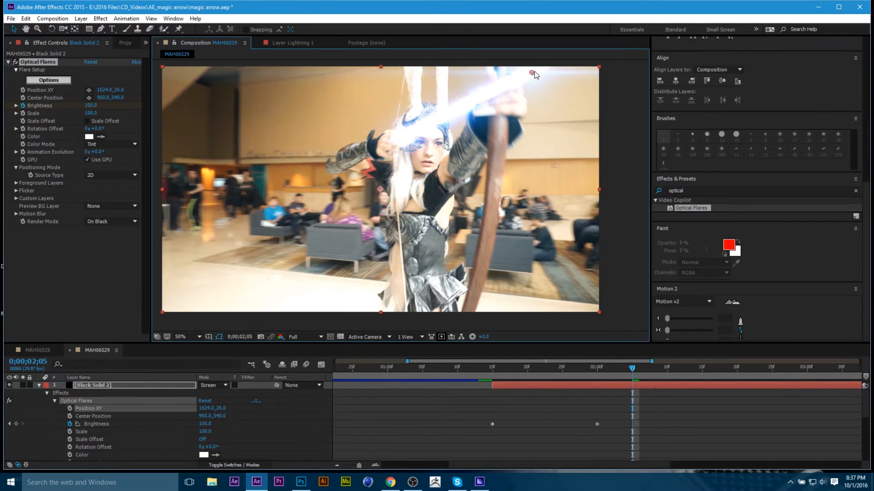
pyautogui.moveTo(532, 73); pyautogui.dragTo(538, 68)
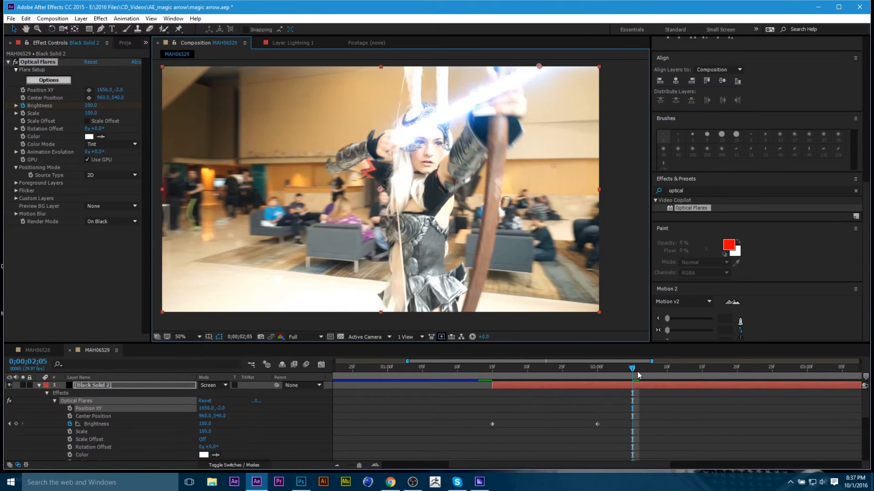
# - Turn on keyframing for the flare's Position XY and set it to about 1500, -10 at 0;00;01;26
pyautogui.moveTo(637, 372); pyautogui.dragTo(569, 372)
pyautogui.click(70, 409)
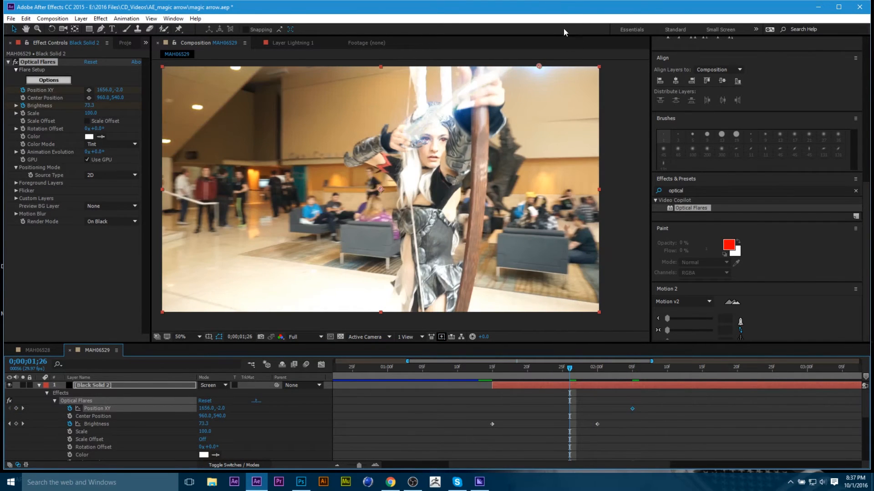
pyautogui.moveTo(540, 69); pyautogui.dragTo(504, 66)
# - Keyframe the flare's position at about 1942, 202 at 0;00;02;15 and about 1928, 444 at 0;00;02;25
pyautogui.moveTo(566, 372); pyautogui.dragTo(703, 381)
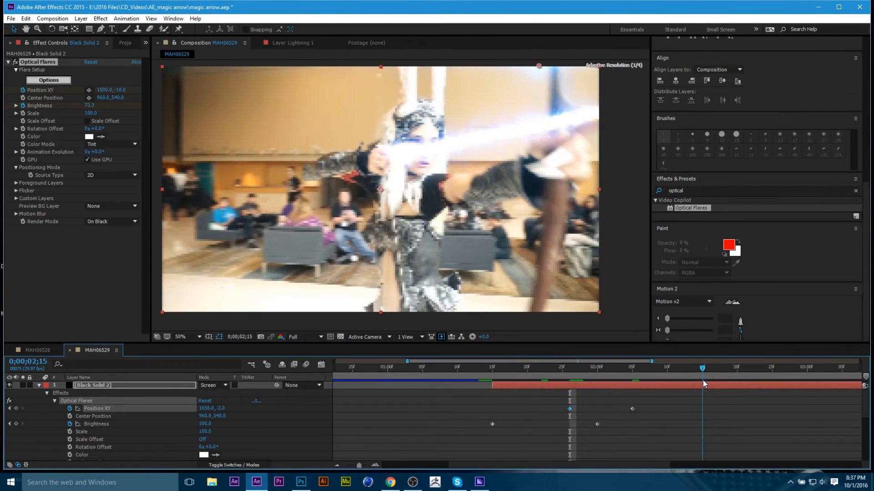
pyautogui.click(89, 89)
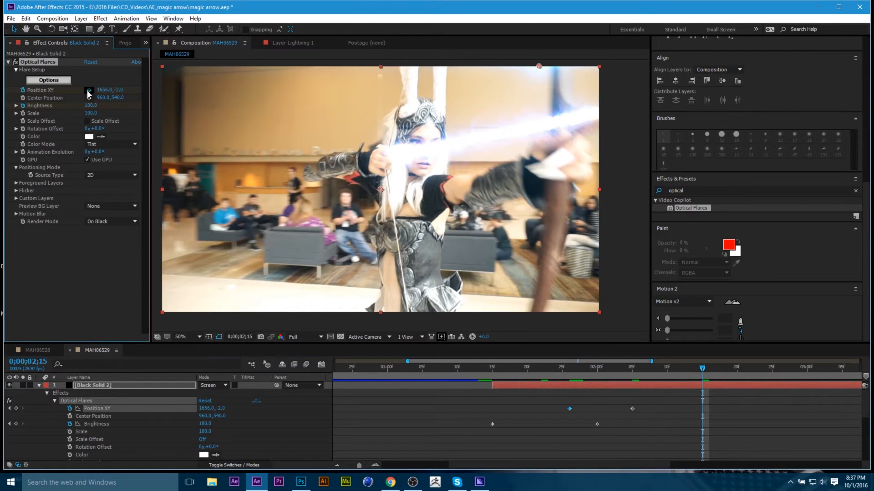
pyautogui.click(601, 113)
pyautogui.moveTo(602, 113); pyautogui.dragTo(603, 111)
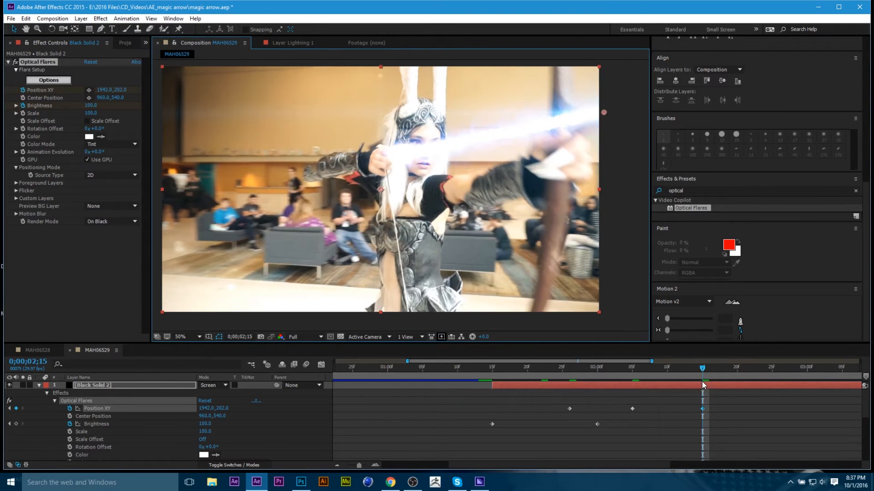
pyautogui.moveTo(702, 383); pyautogui.dragTo(771, 372)
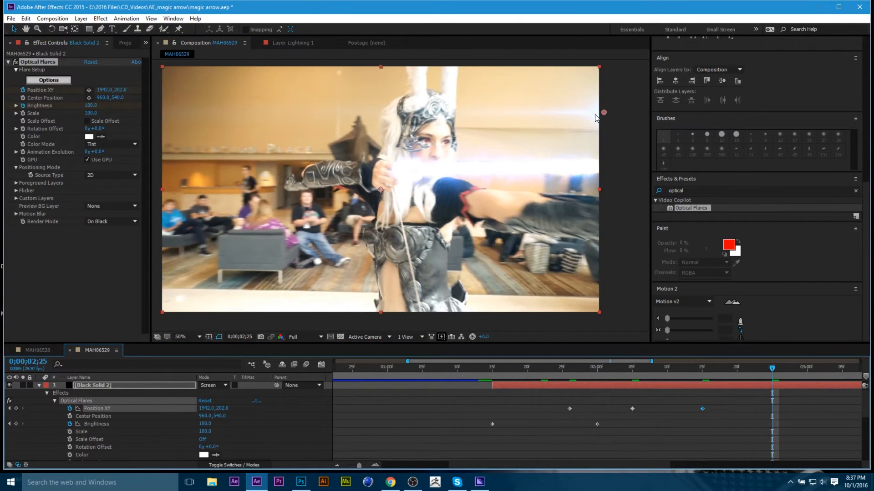
pyautogui.moveTo(603, 112); pyautogui.dragTo(601, 167)
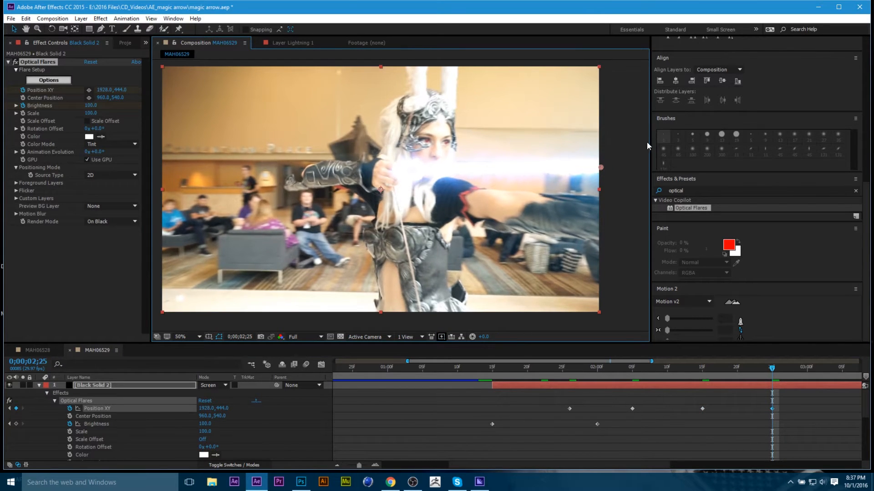
# - Keyframe the flare's position at about 1938, 484 at 0;00;03;05 and about 1140, 496 at 0;00;03;15
pyautogui.click(841, 366)
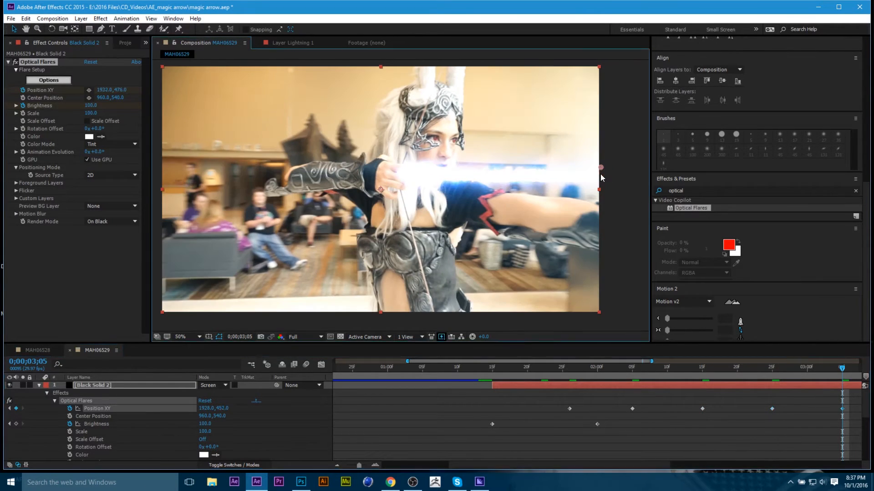
pyautogui.moveTo(600, 167); pyautogui.dragTo(603, 176)
pyautogui.moveTo(514, 465); pyautogui.dragTo(617, 468)
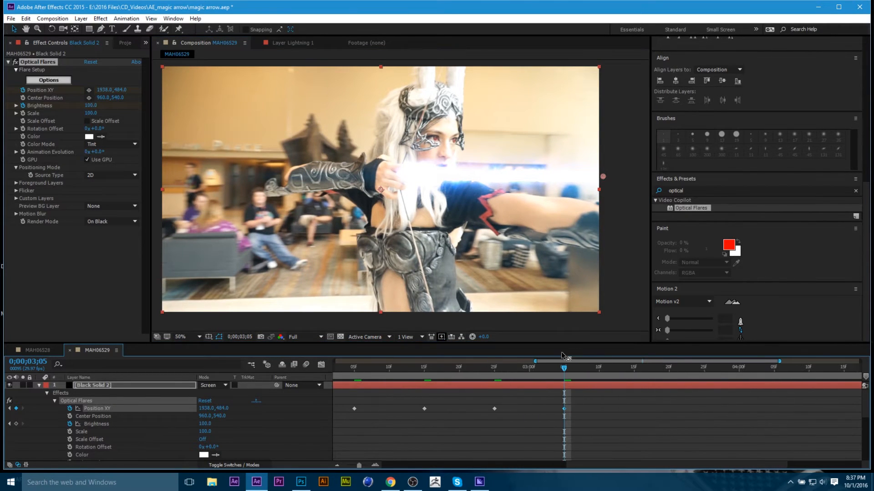
pyautogui.moveTo(620, 373); pyautogui.dragTo(635, 372)
pyautogui.moveTo(603, 177); pyautogui.dragTo(420, 182)
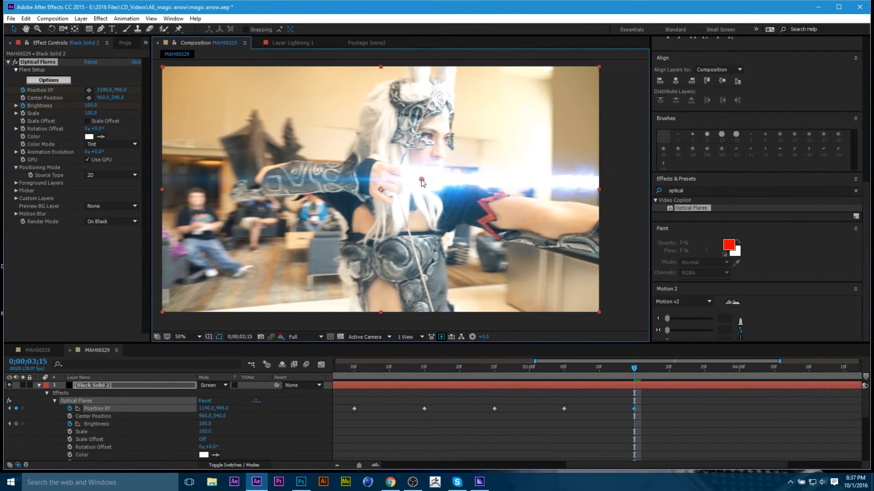
pyautogui.moveTo(614, 373); pyautogui.dragTo(559, 375)
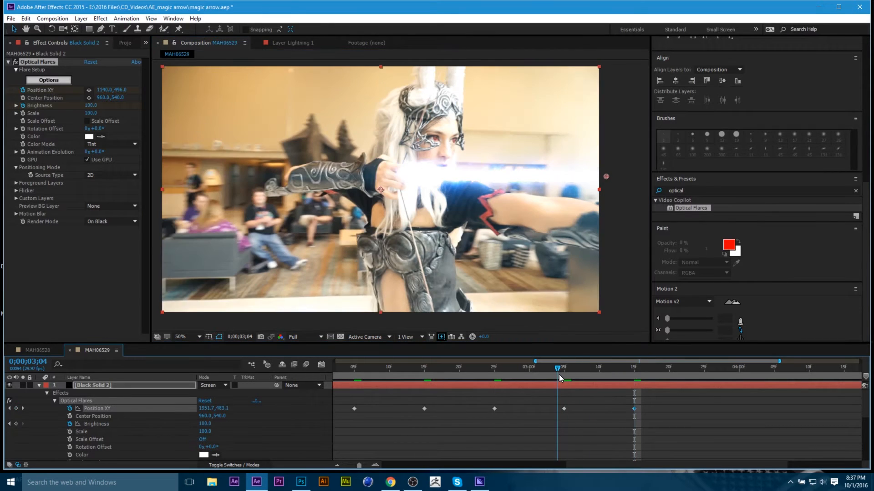
# - Keyframe the flare's position on the arrow at 0;00;03;25, and at about 1238, 574 at 0;00;04;05
pyautogui.press('space')
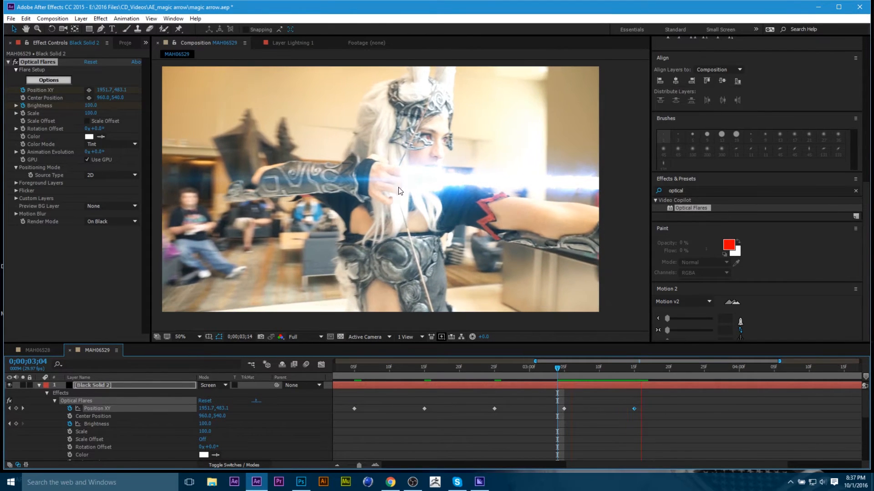
pyautogui.moveTo(629, 377); pyautogui.dragTo(700, 373)
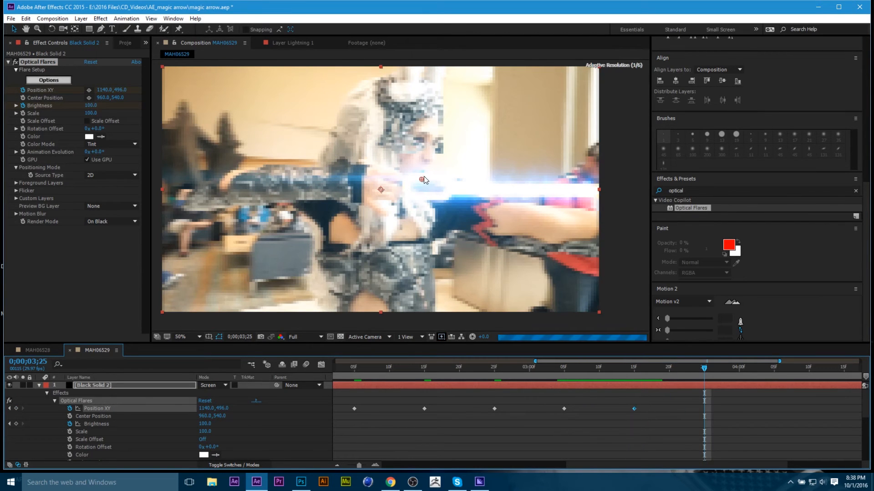
pyautogui.moveTo(423, 176); pyautogui.dragTo(445, 197)
pyautogui.click(759, 368)
pyautogui.click(774, 370)
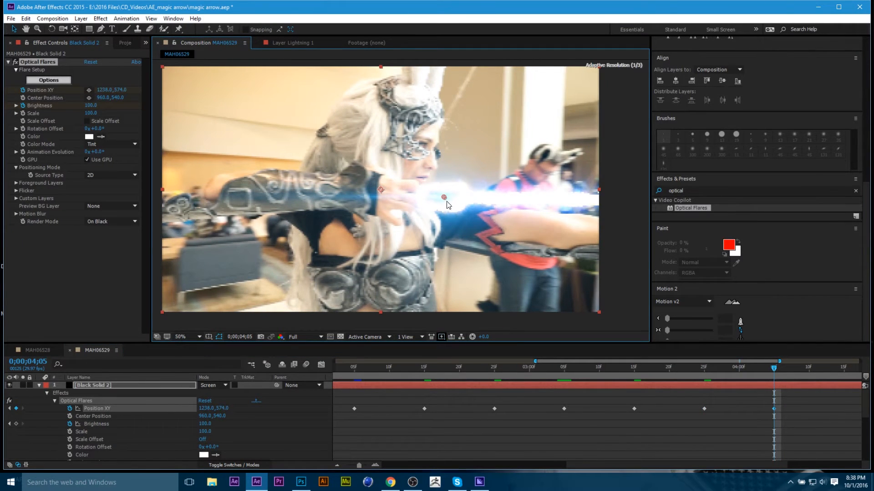
# - Keyframe the flare's position at about 1924, 560 at 0;00;04;15, 1940, 572 at 0;00;04;25 and 2156, 572 at 0;00;05;00
pyautogui.click(843, 368)
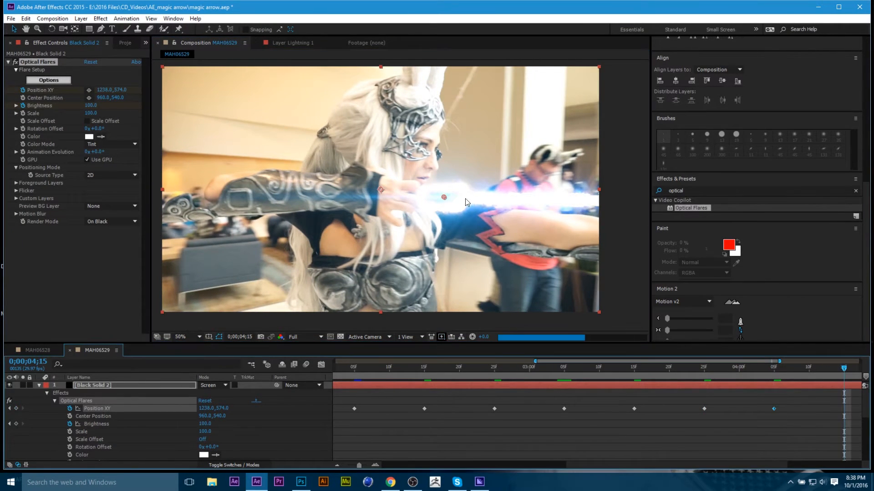
pyautogui.moveTo(445, 197); pyautogui.dragTo(599, 197)
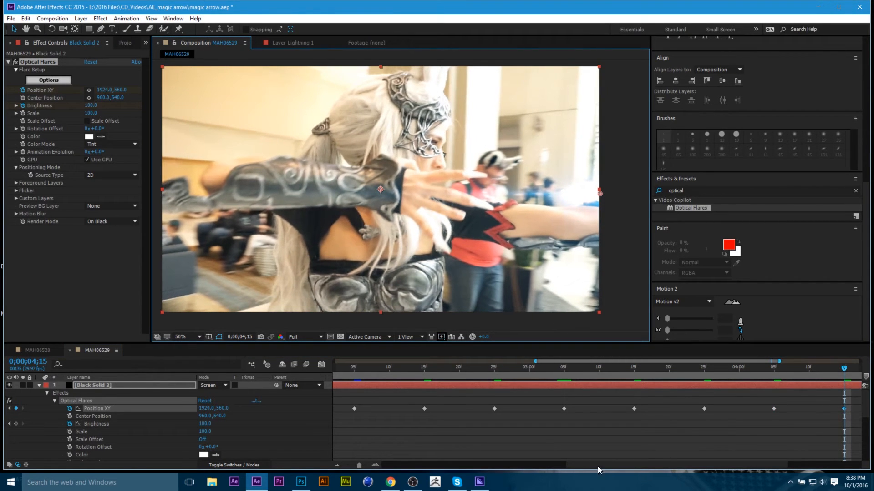
pyautogui.moveTo(599, 466); pyautogui.dragTo(675, 465)
pyautogui.moveTo(706, 368); pyautogui.dragTo(739, 368)
pyautogui.moveTo(605, 196); pyautogui.dragTo(608, 199)
pyautogui.moveTo(749, 372); pyautogui.dragTo(774, 369)
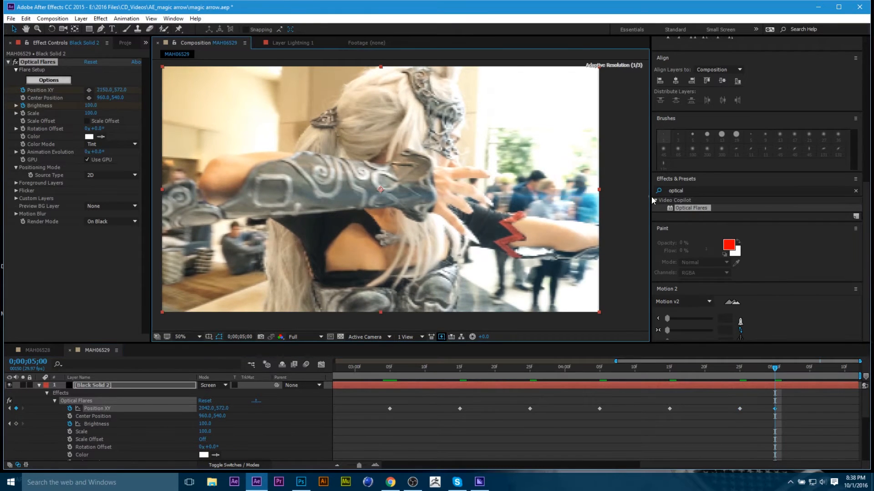
# - Fade out the flare by keyframing its Brightness at 100 at 0;00;04;25 and 0 at 0;00;05;00, and preview the shot
pyautogui.moveTo(748, 378); pyautogui.dragTo(737, 376)
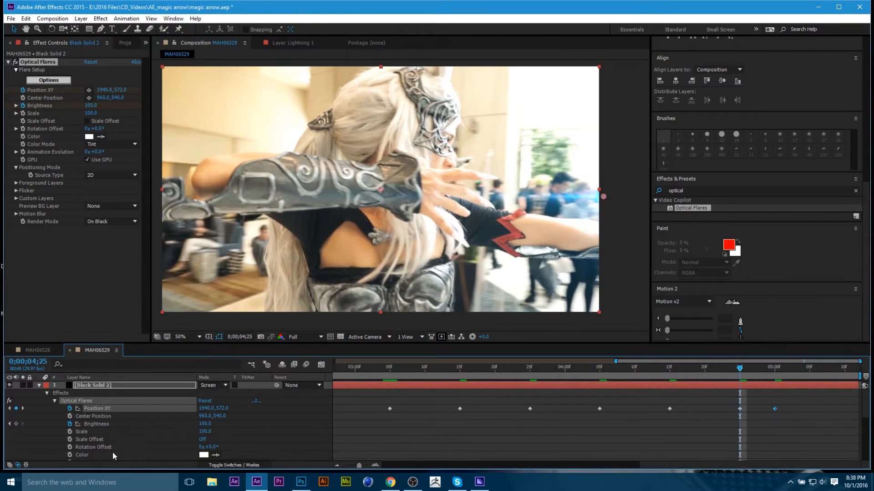
pyautogui.click(16, 424)
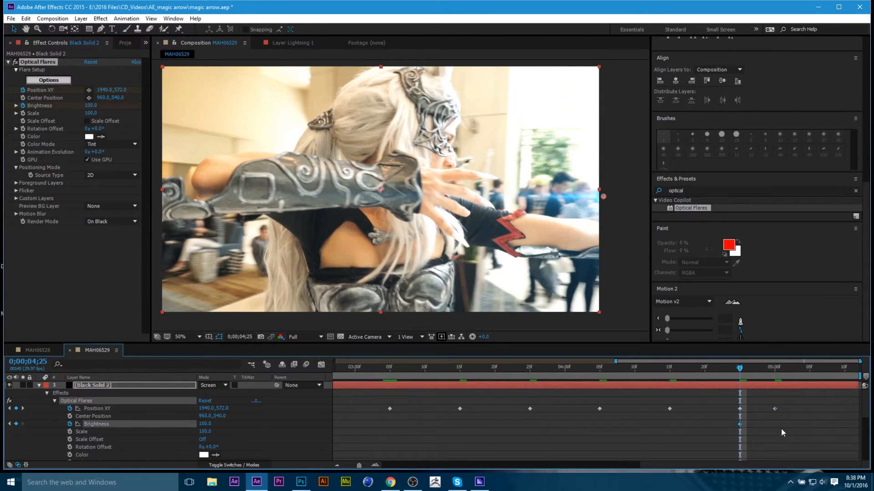
pyautogui.click(774, 375)
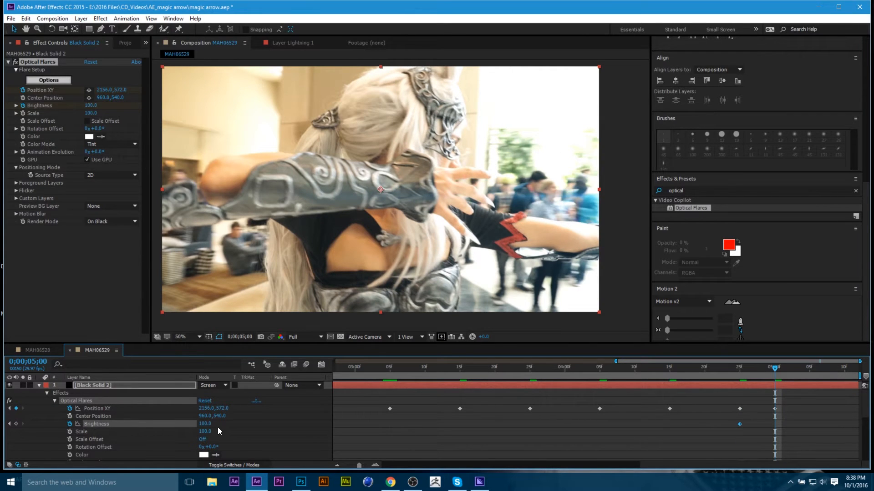
pyautogui.moveTo(206, 424); pyautogui.dragTo(69, 418)
pyautogui.moveTo(699, 375); pyautogui.dragTo(620, 371)
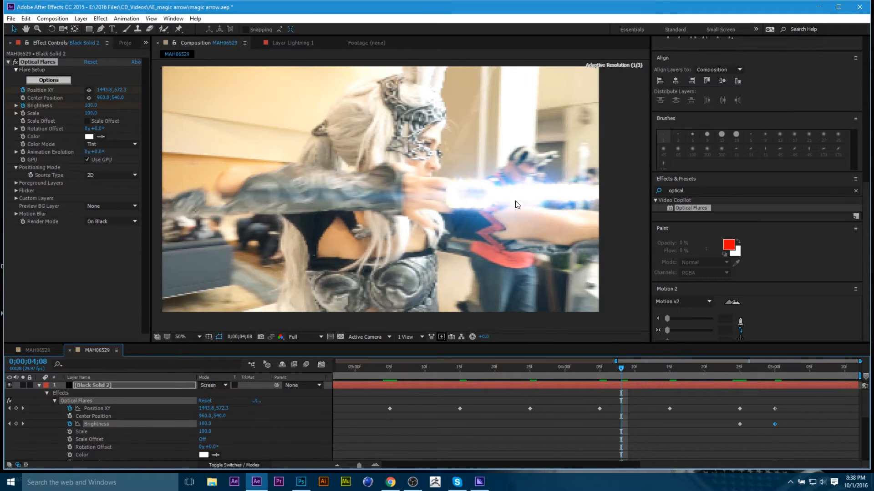
pyautogui.press('space')
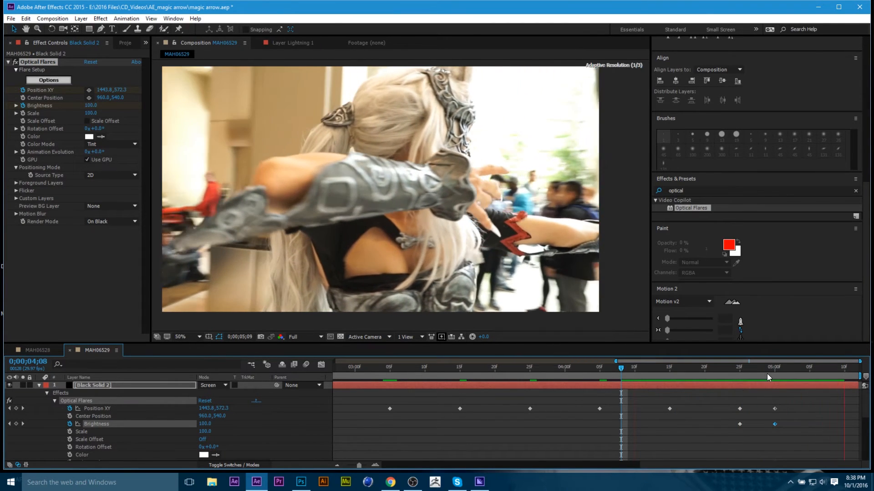
pyautogui.moveTo(766, 373); pyautogui.dragTo(468, 376)
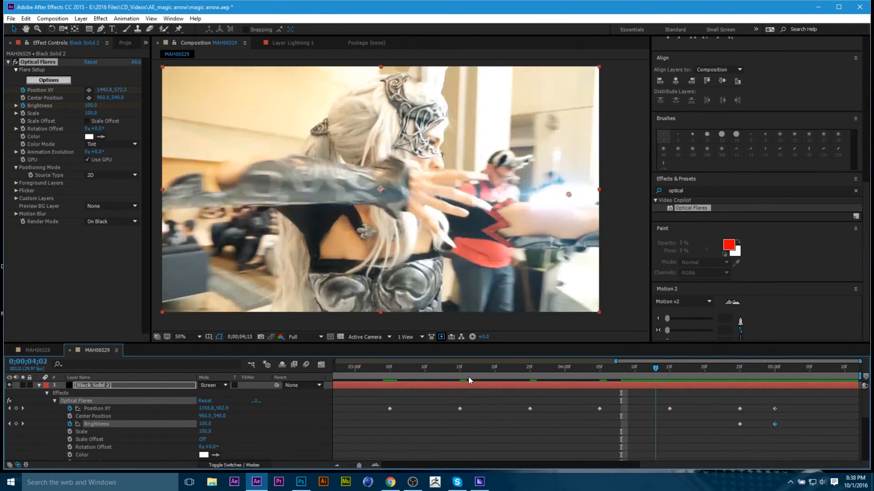
pyautogui.press('space')
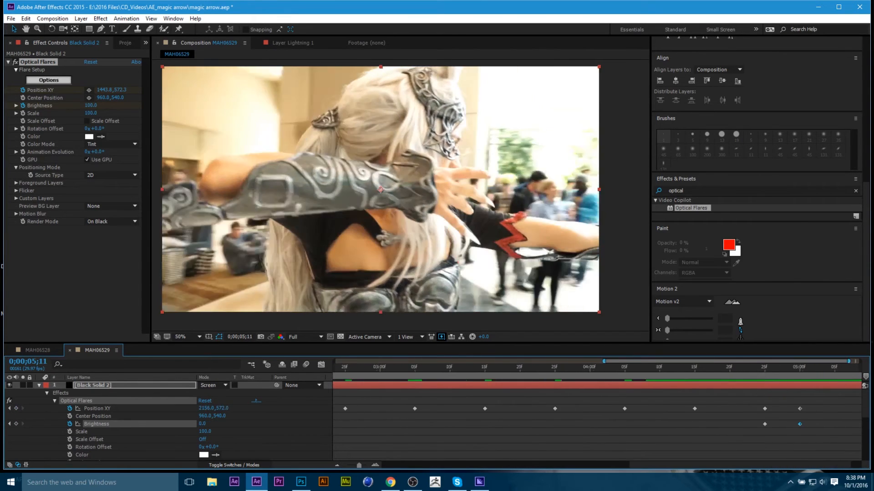
pyautogui.press('space')
# - Collapse the flare layer's properties and apply the Curves effect to the MAH06528.MP4 footage layer
pyautogui.click(39, 385)
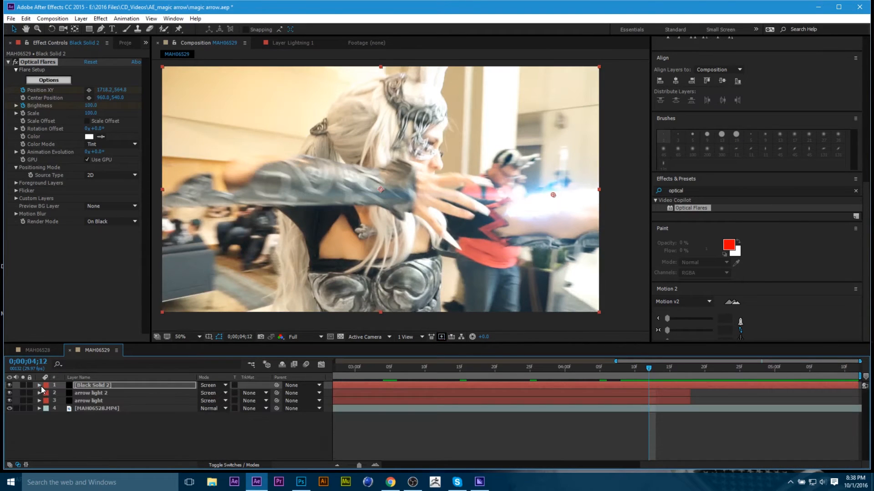
pyautogui.click(118, 434)
pyautogui.click(110, 408)
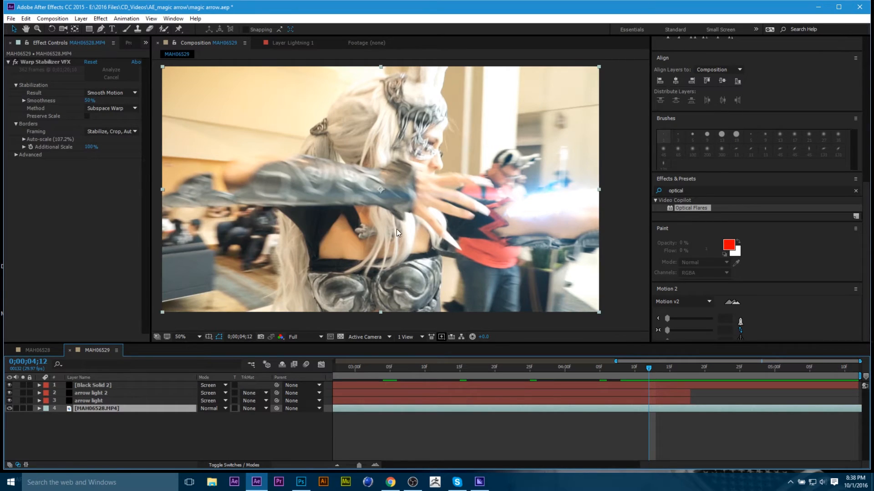
pyautogui.press(',')
pyautogui.press(',')
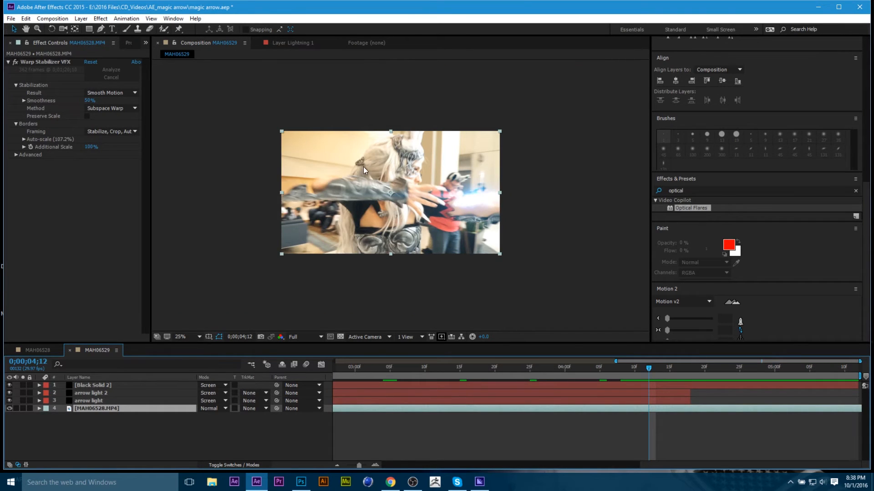
pyautogui.click(515, 310)
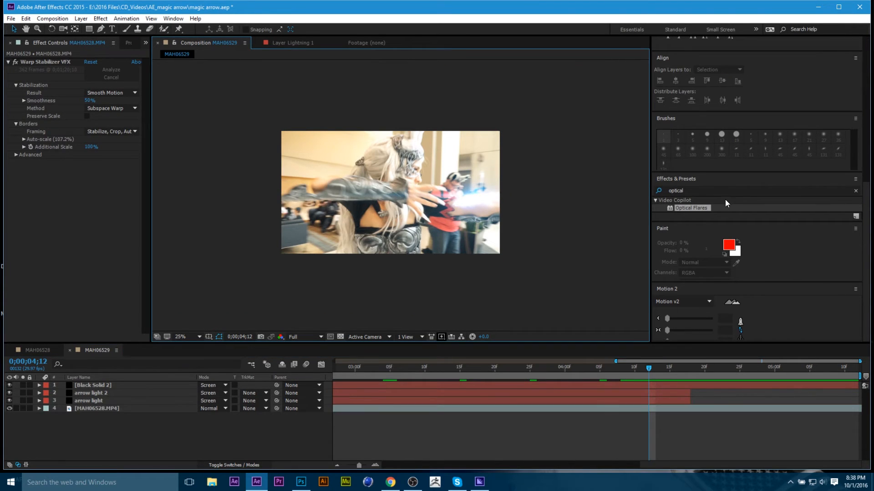
pyautogui.click(714, 189)
pyautogui.write('curve')
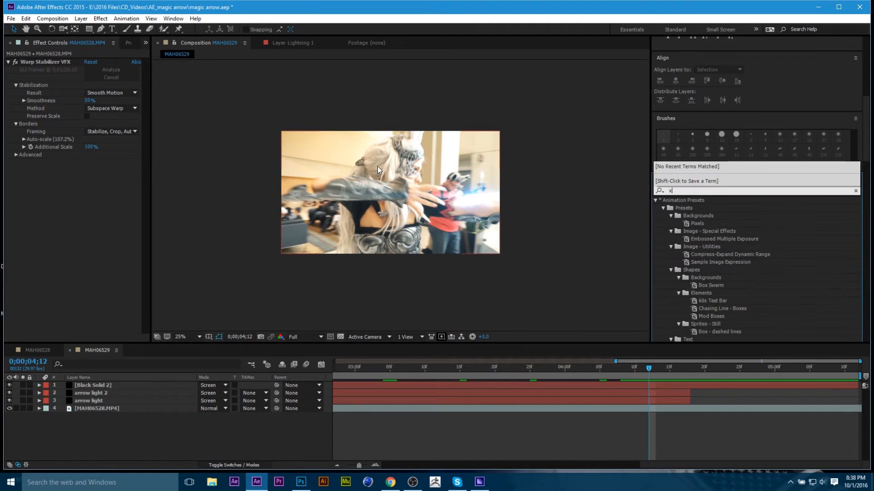
pyautogui.write('s')
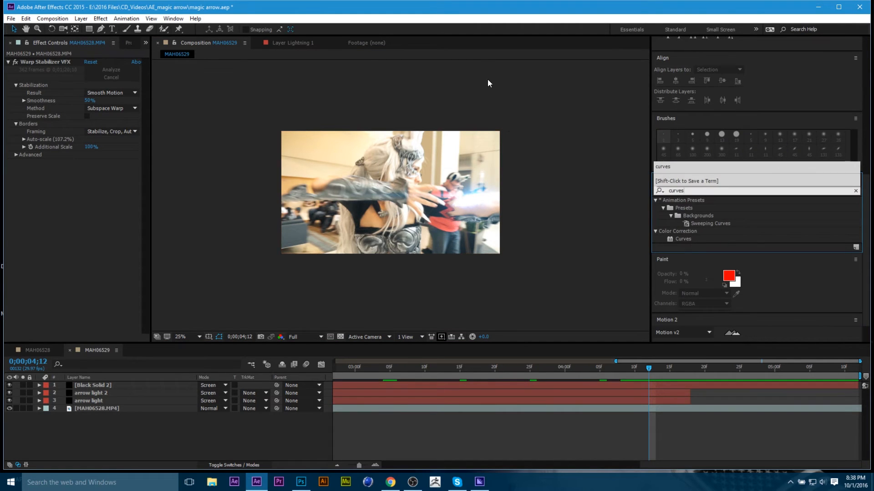
pyautogui.click(681, 239)
pyautogui.moveTo(688, 240); pyautogui.dragTo(101, 409)
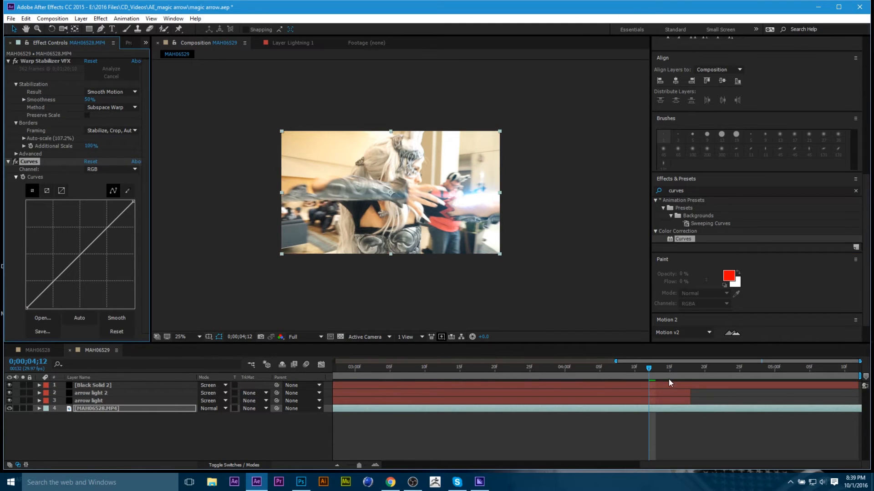
# - Lower the midtones of the footage's RGB and Green curves and raise the Red curve's midtones, judging at 0;00;04;17
pyautogui.moveTo(649, 368); pyautogui.dragTo(685, 368)
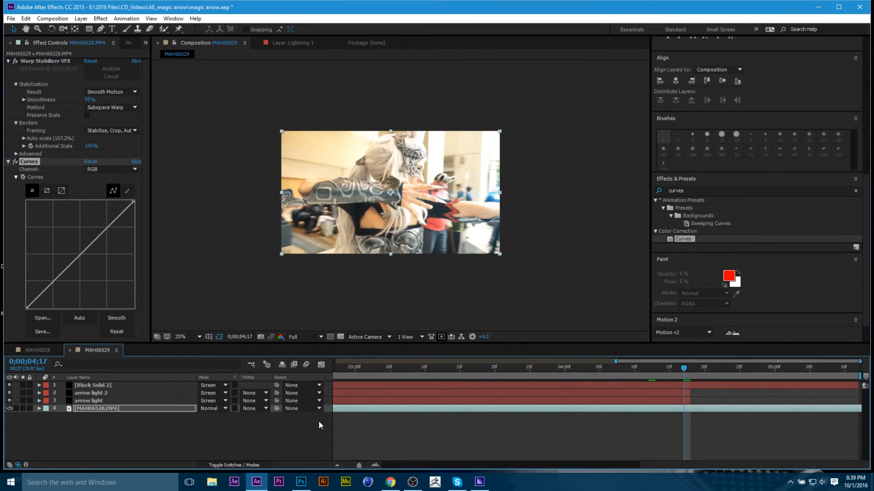
pyautogui.moveTo(84, 249); pyautogui.dragTo(94, 258)
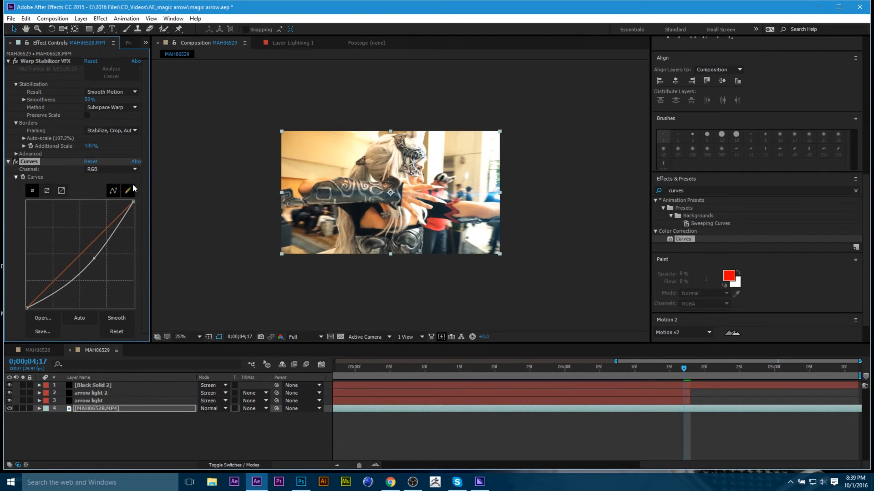
pyautogui.click(133, 171)
pyautogui.click(110, 190)
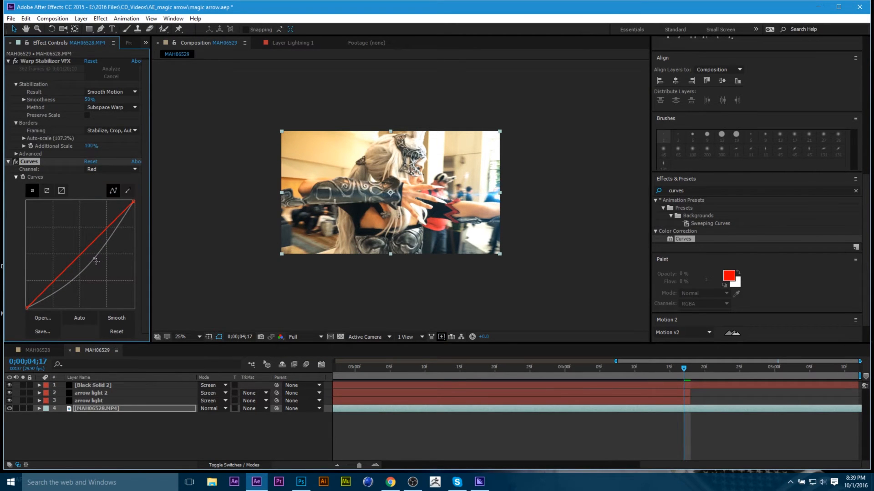
pyautogui.moveTo(94, 258)
pyautogui.mouseDown()
pyautogui.moveTo(70, 251)
pyautogui.moveTo(99, 261)
pyautogui.moveTo(72, 255)
pyautogui.moveTo(80, 258)
pyautogui.mouseUp()
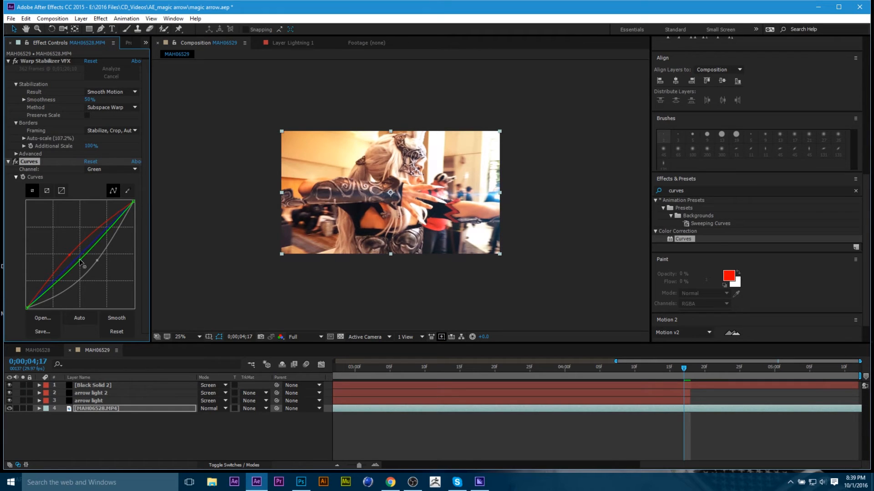
# - At the first frame of the composition, raise the Green curve's midtones to just below the Red curve
pyautogui.moveTo(434, 370); pyautogui.dragTo(314, 369)
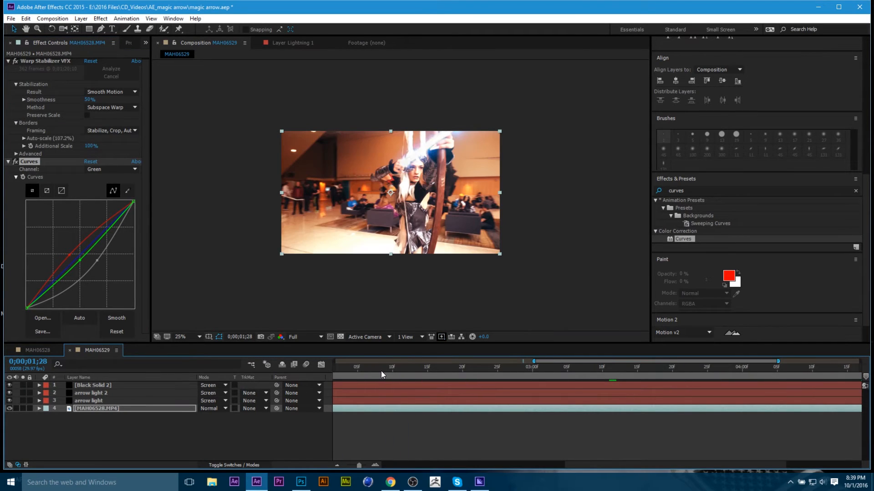
pyautogui.click(340, 466)
pyautogui.click(340, 466)
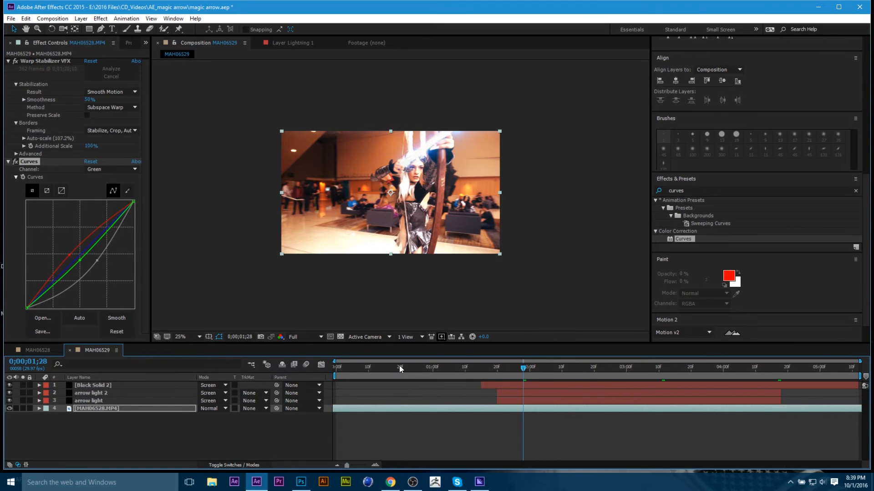
pyautogui.moveTo(399, 365); pyautogui.dragTo(287, 365)
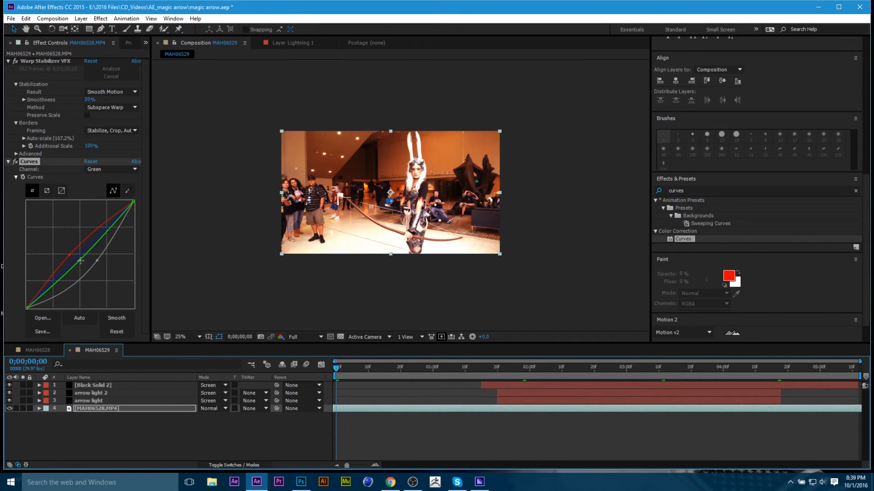
pyautogui.moveTo(79, 260)
pyautogui.mouseDown()
pyautogui.moveTo(85, 266)
pyautogui.moveTo(61, 244)
pyautogui.moveTo(74, 256)
pyautogui.mouseUp()
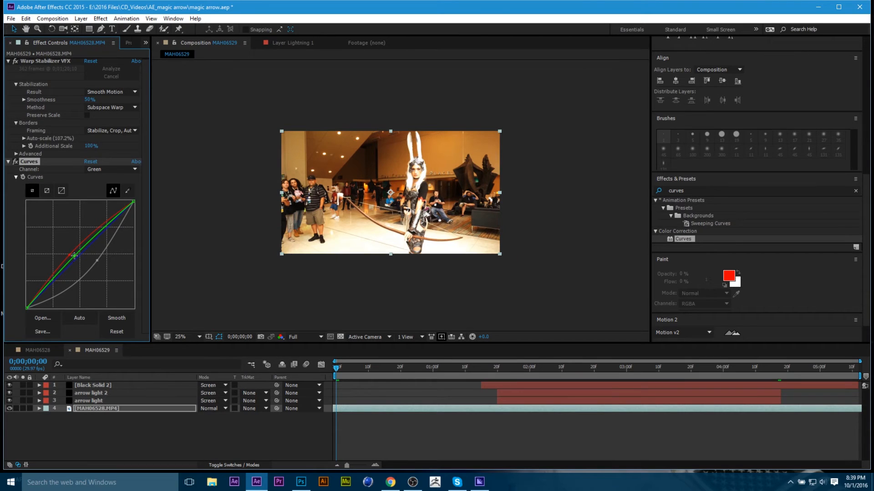
# - At 0;00;00;20, raise the Blue curve's midtones slightly above the Red curve, and check the grade enlarged up to 0;00;02;10
pyautogui.moveTo(361, 373); pyautogui.dragTo(399, 373)
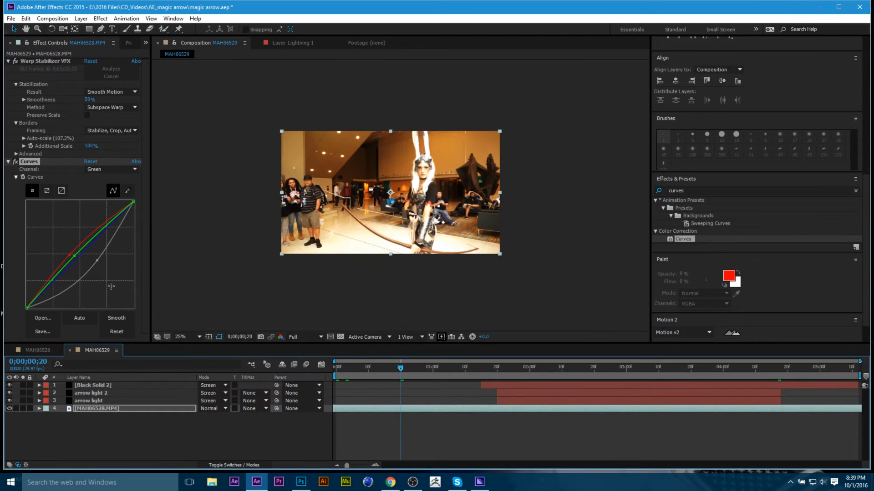
pyautogui.click(111, 169)
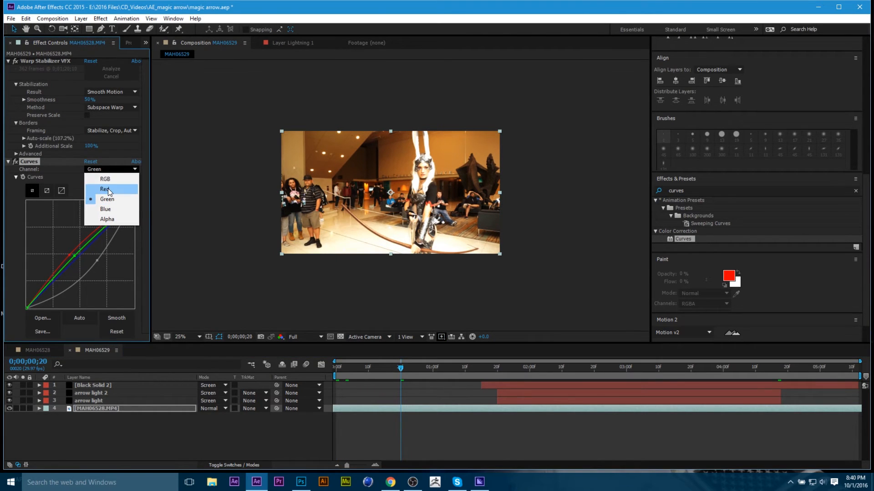
pyautogui.click(113, 209)
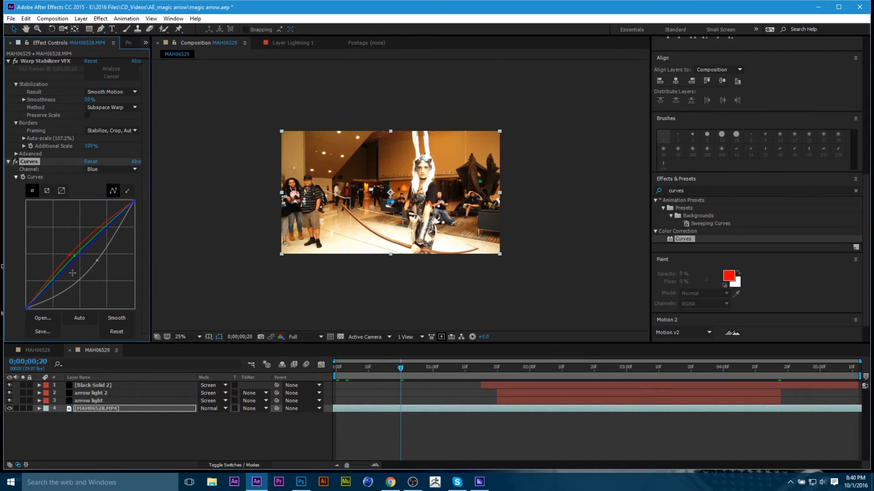
pyautogui.moveTo(70, 270); pyautogui.dragTo(59, 258)
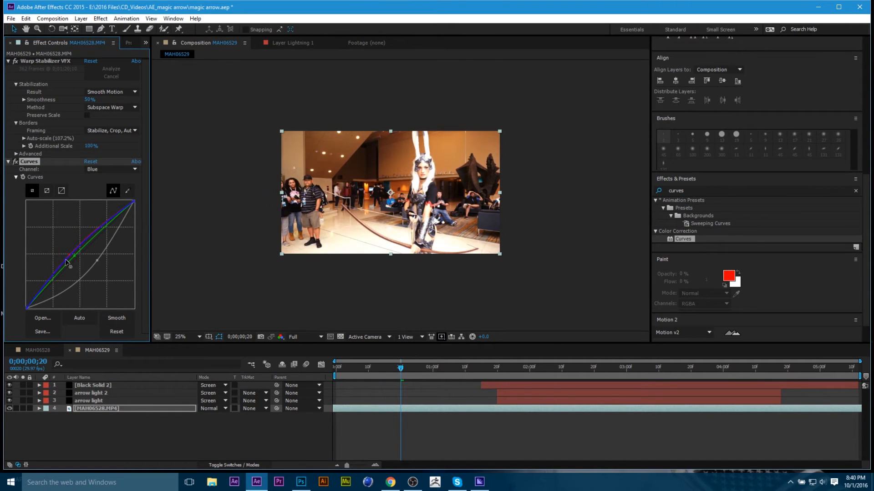
pyautogui.moveTo(64, 258); pyautogui.dragTo(62, 257)
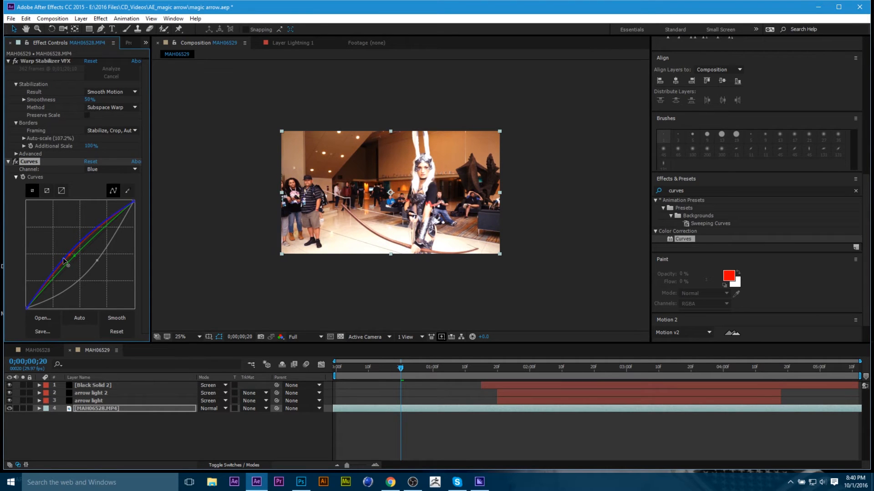
pyautogui.click(454, 299)
pyautogui.scroll(2, 449, 288)
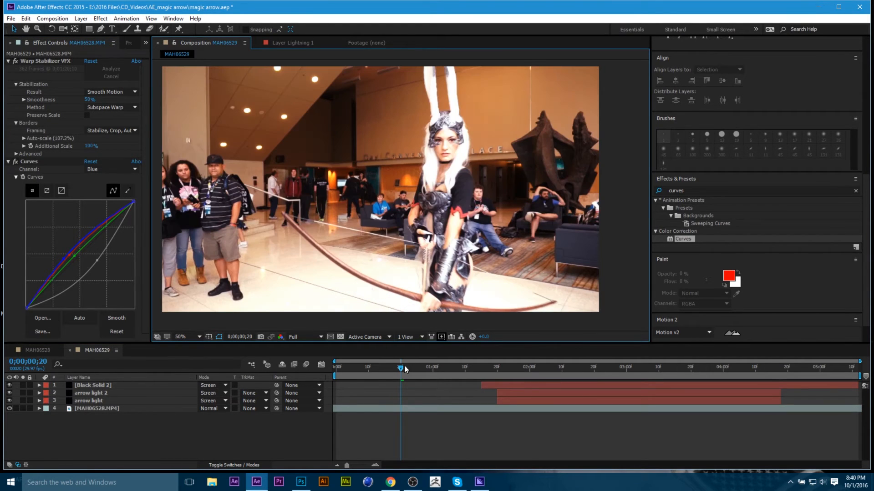
pyautogui.moveTo(405, 370); pyautogui.dragTo(563, 386)
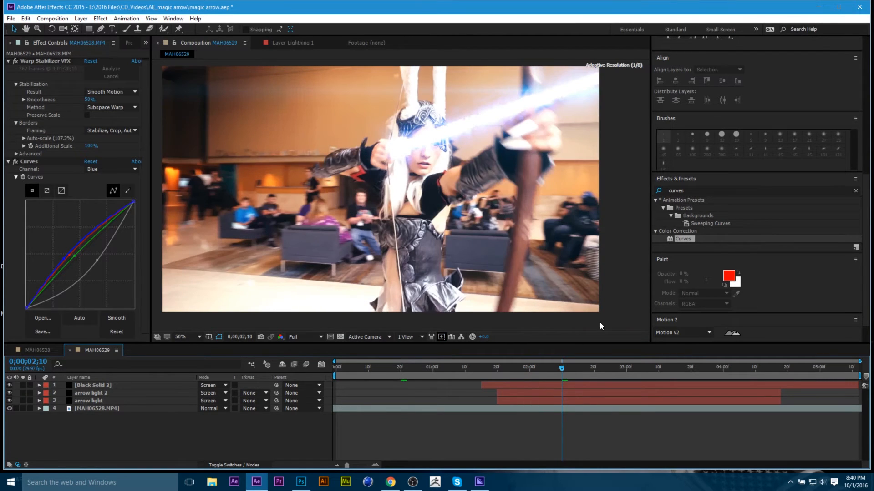
# - Play back and scrub through the graded arrow shot to check it, stopping at 0;00;04;13
pyautogui.press('space')
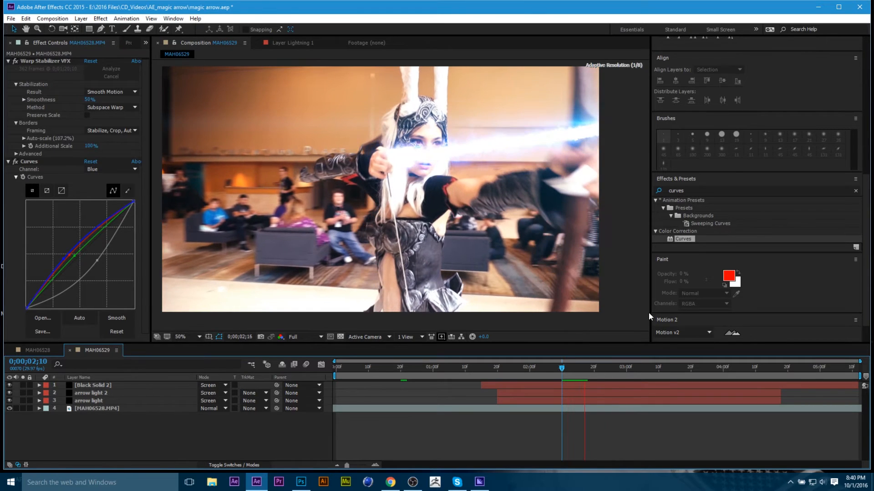
pyautogui.moveTo(601, 373); pyautogui.dragTo(571, 372)
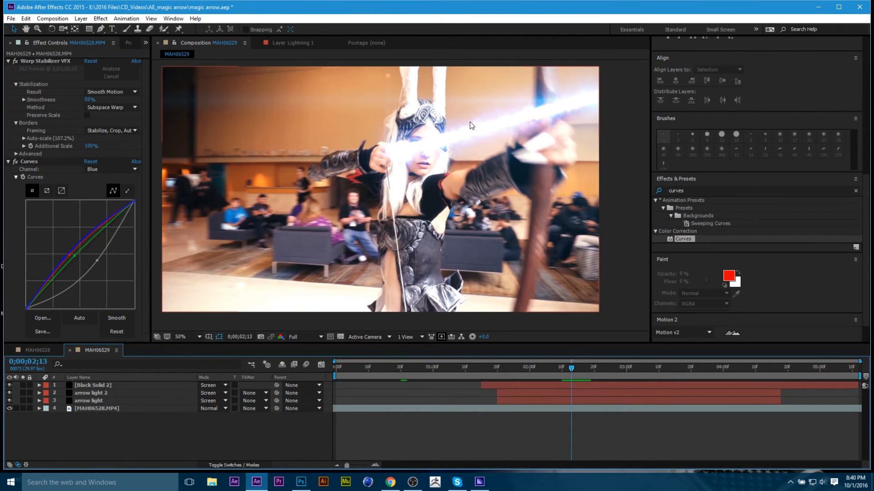
pyautogui.moveTo(572, 373); pyautogui.dragTo(869, 372)
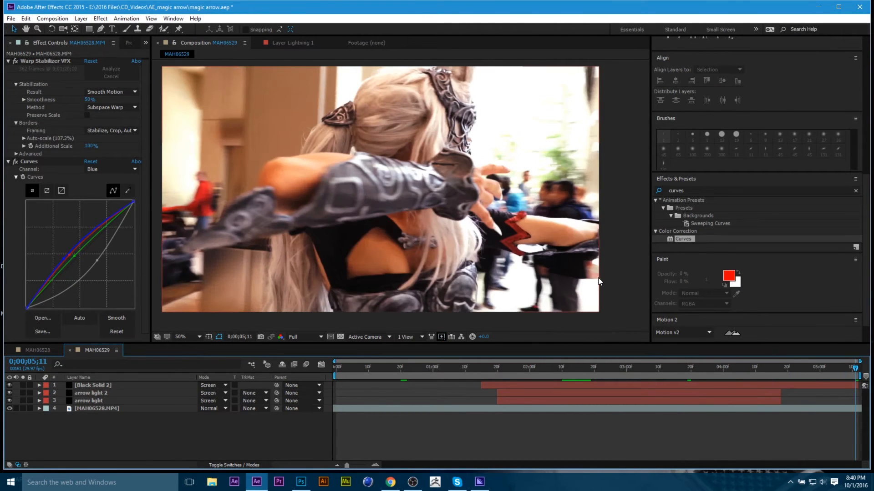
pyautogui.click(713, 372)
pyautogui.moveTo(710, 370); pyautogui.dragTo(765, 372)
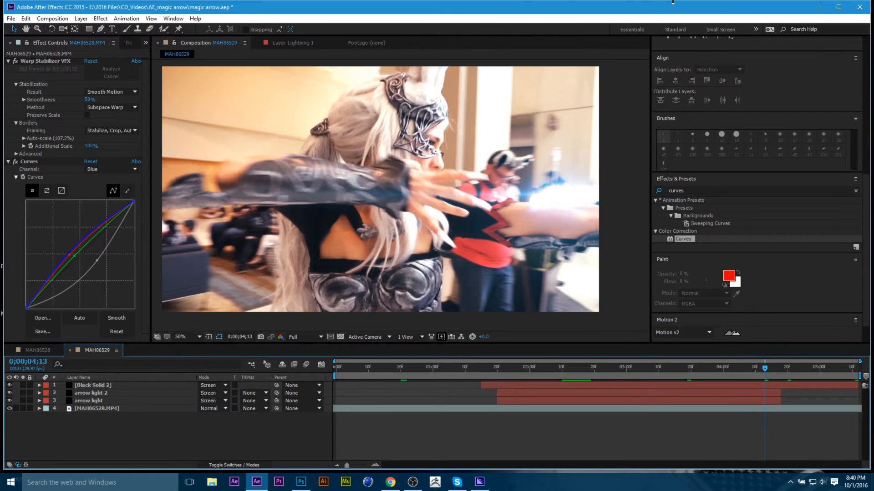
# - Create a black solid layer named particles with the default 1920 × 1080 px size
pyautogui.click(61, 20)
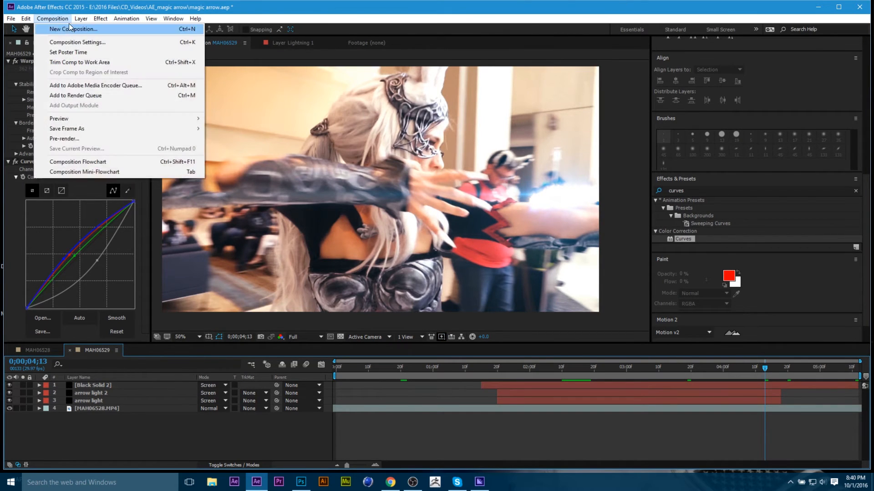
pyautogui.moveTo(81, 19)
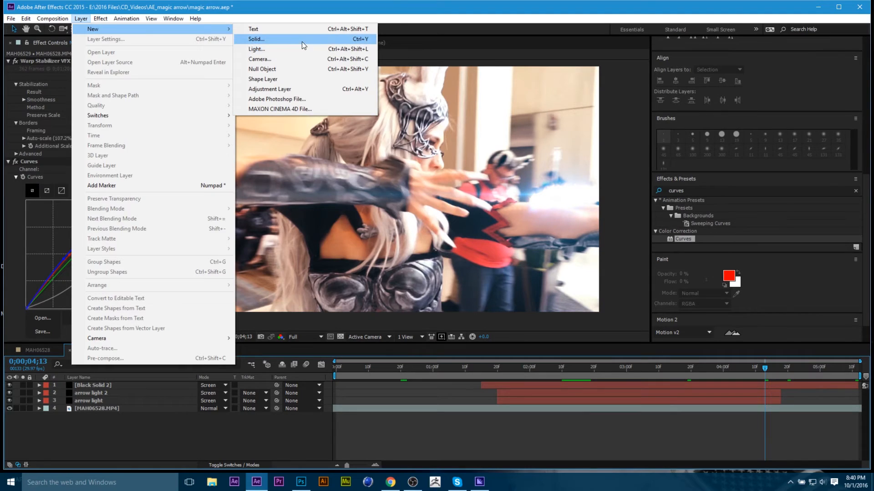
pyautogui.click(301, 40)
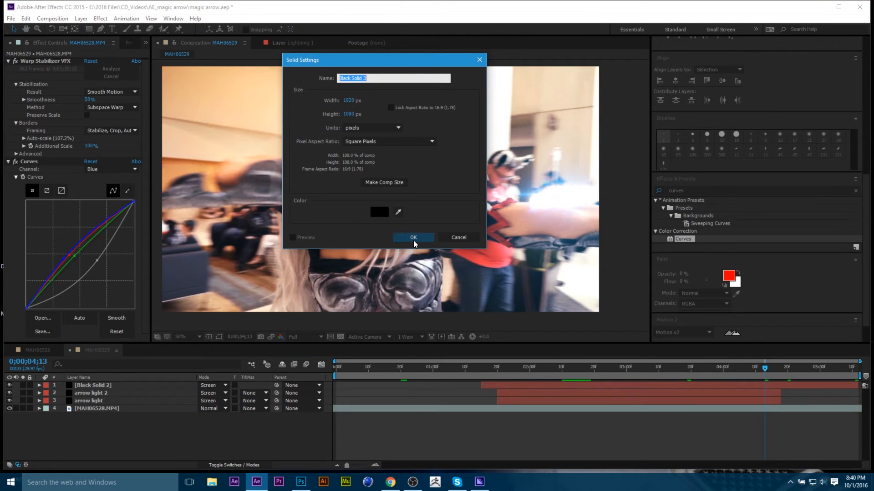
pyautogui.write('particles')
pyautogui.click(414, 243)
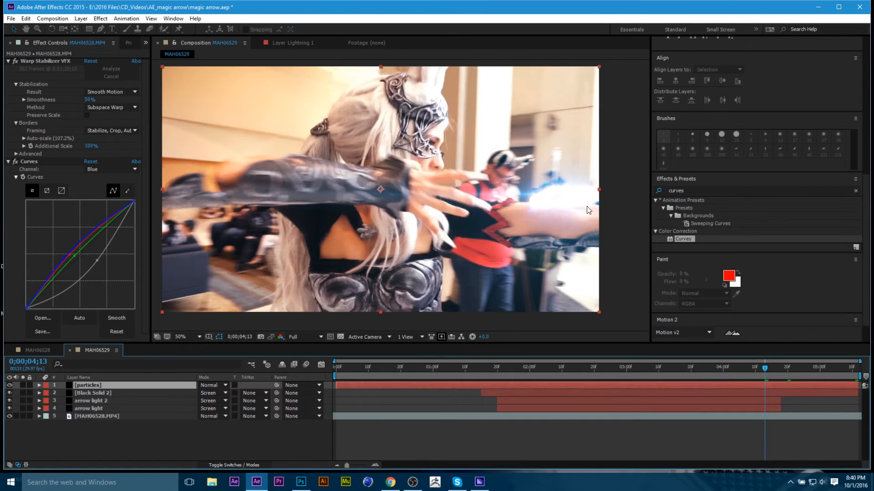
# - Find the CC Particle World effect and apply it to the particles layer
pyautogui.hotkey('ctrl', '5')
pyautogui.write('particle')
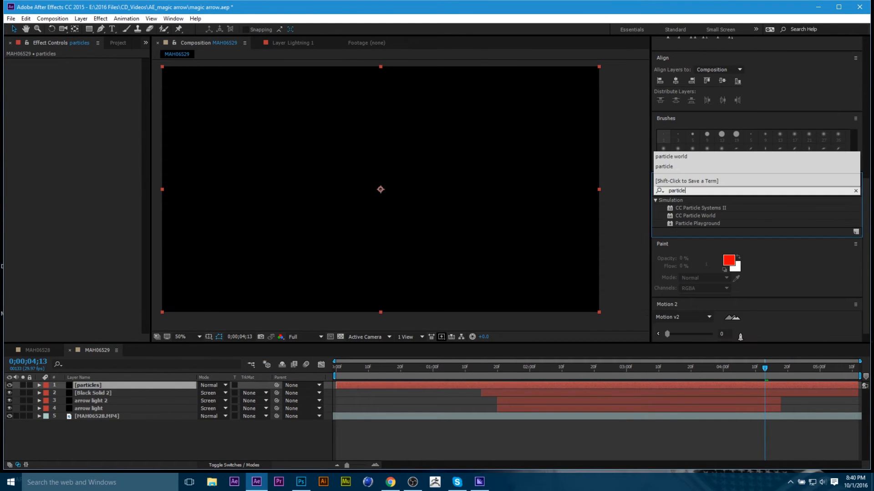
pyautogui.click(717, 218)
pyautogui.moveTo(716, 218); pyautogui.dragTo(388, 197)
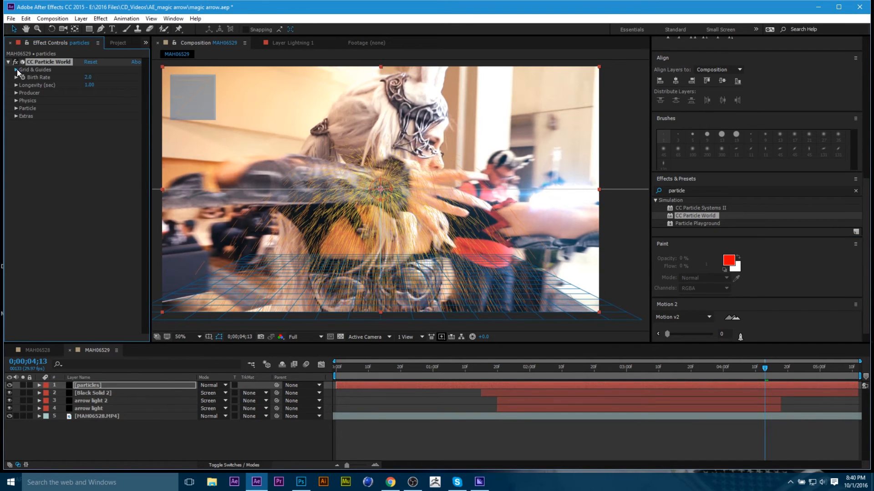
# - Turn off all six CC Particle World grid and guide overlays, and make the particles layer start at 0;00;04;10
pyautogui.click(16, 69)
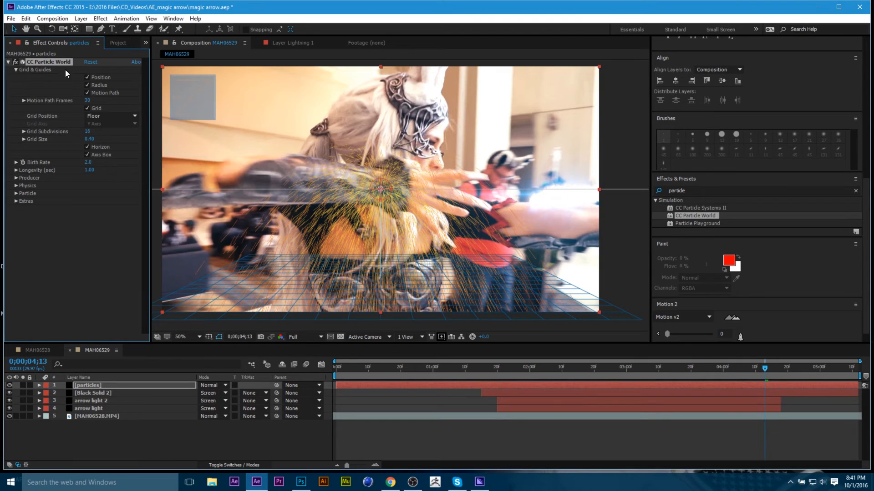
pyautogui.click(87, 77)
pyautogui.click(87, 86)
pyautogui.click(87, 93)
pyautogui.click(87, 109)
pyautogui.click(87, 147)
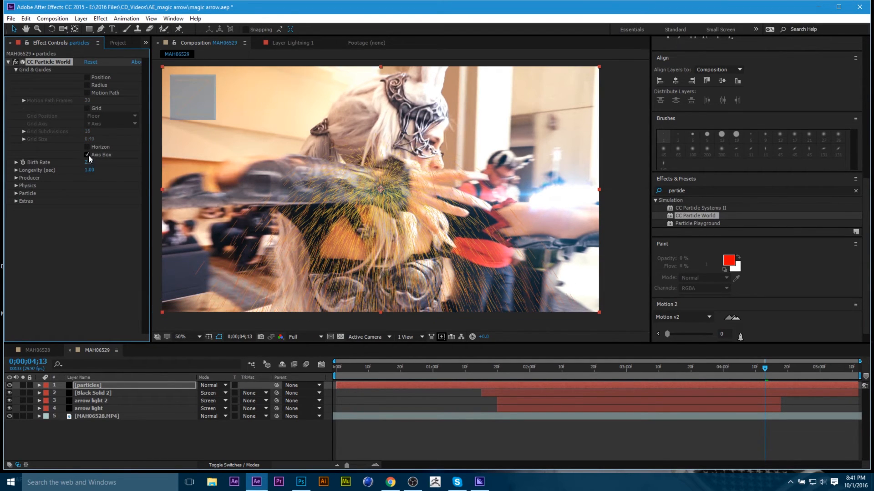
pyautogui.click(86, 155)
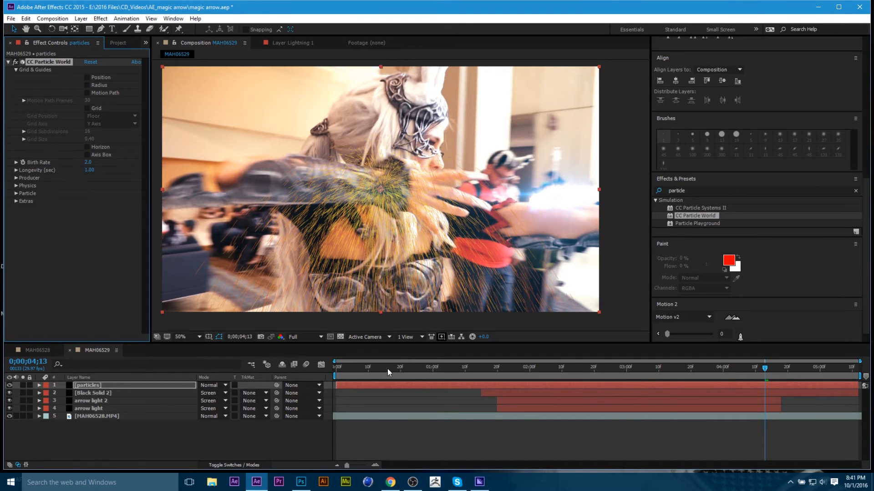
pyautogui.moveTo(376, 389); pyautogui.dragTo(755, 386)
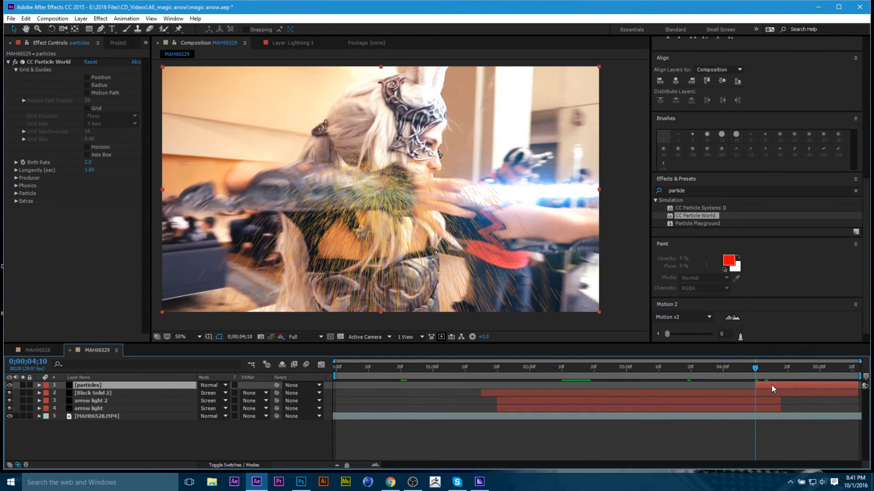
# - Set the particles' birth color to cyan 00FFF0 and their death color to pale blue CFE0FF
pyautogui.click(16, 193)
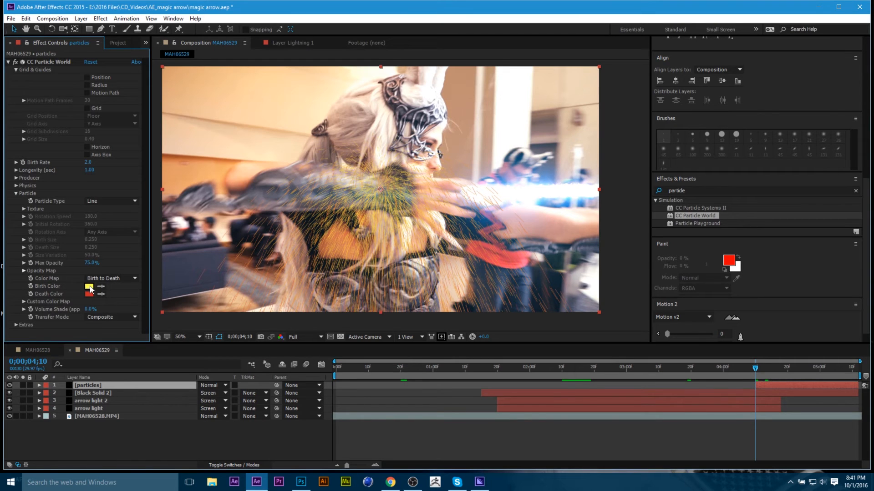
pyautogui.click(89, 286)
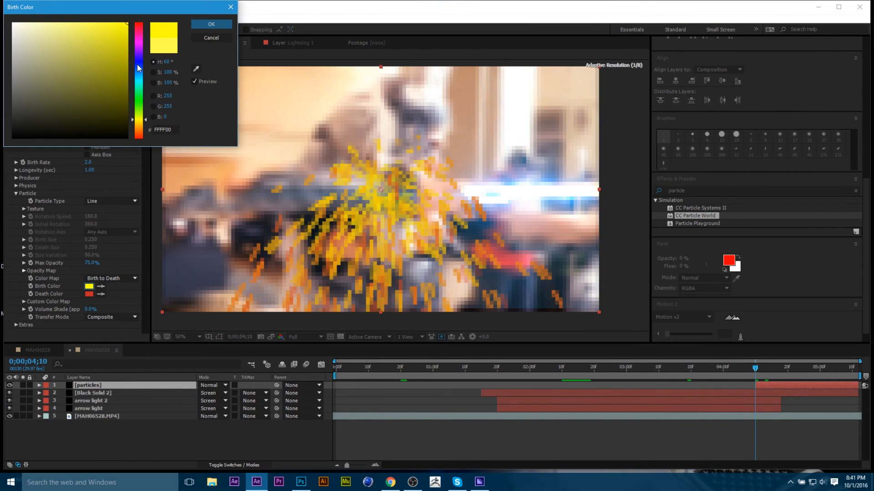
pyautogui.moveTo(138, 117); pyautogui.dragTo(139, 82)
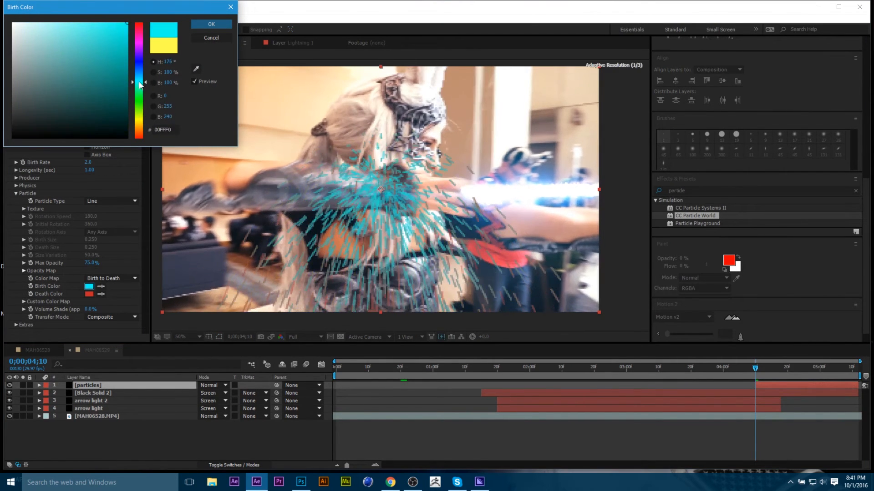
pyautogui.click(211, 24)
pyautogui.click(88, 294)
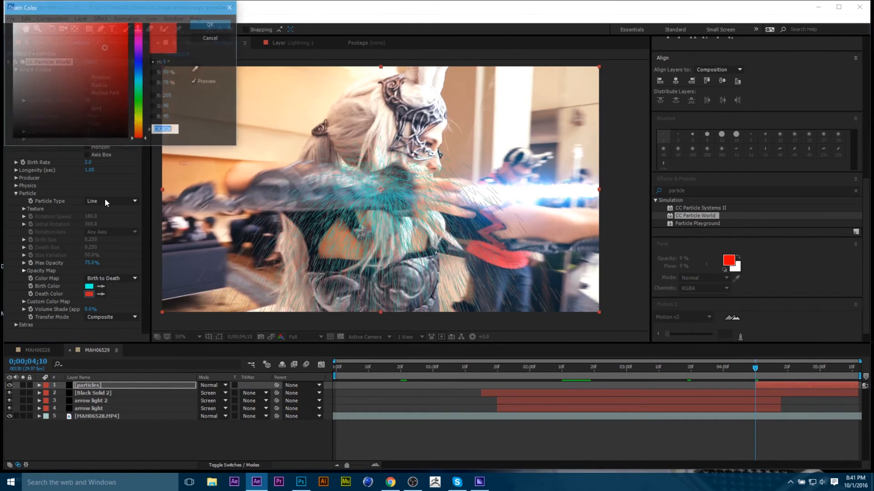
pyautogui.moveTo(139, 93); pyautogui.dragTo(138, 68)
pyautogui.click(73, 28)
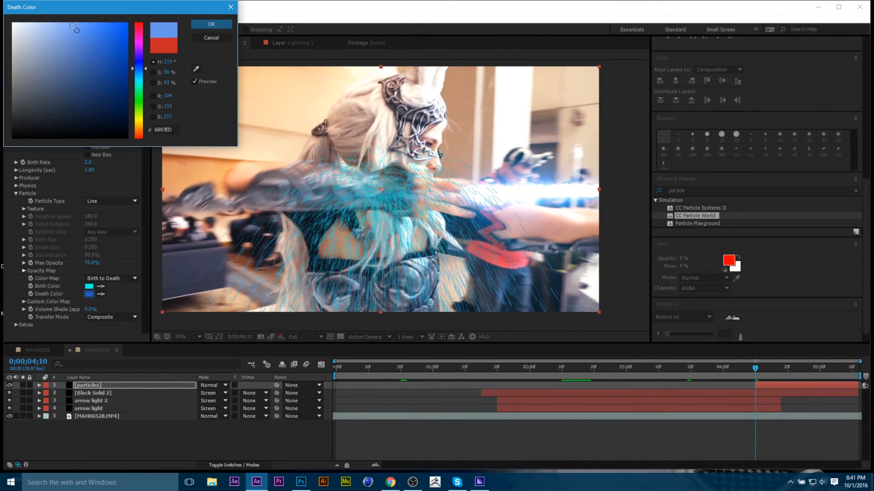
pyautogui.moveTo(74, 28); pyautogui.dragTo(33, 21)
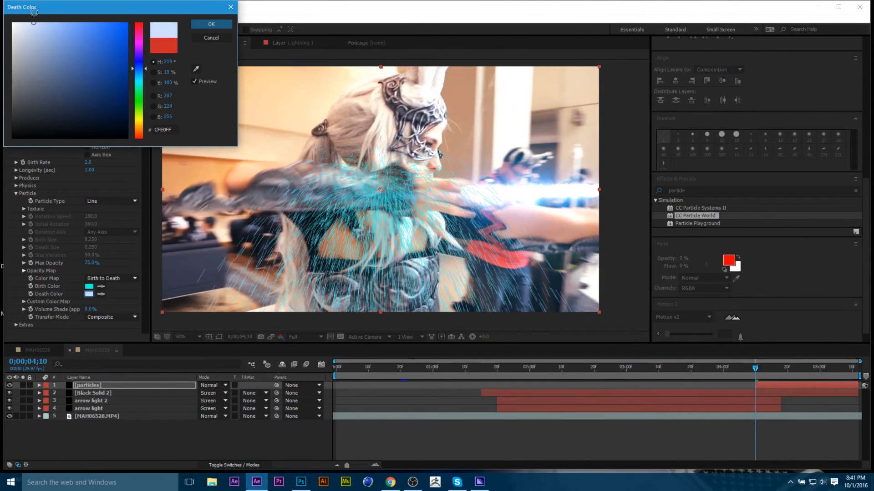
pyautogui.click(211, 24)
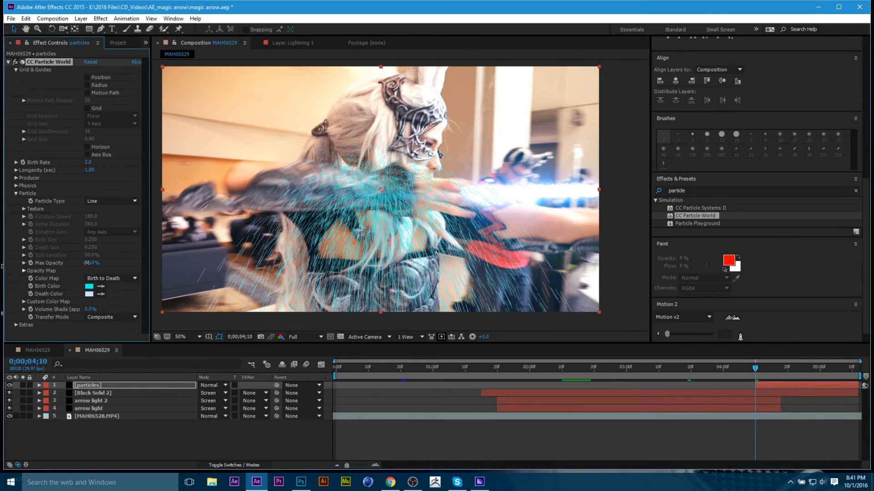
# - Change the particle type to Faded Sphere and deselect the particles layer
pyautogui.click(113, 201)
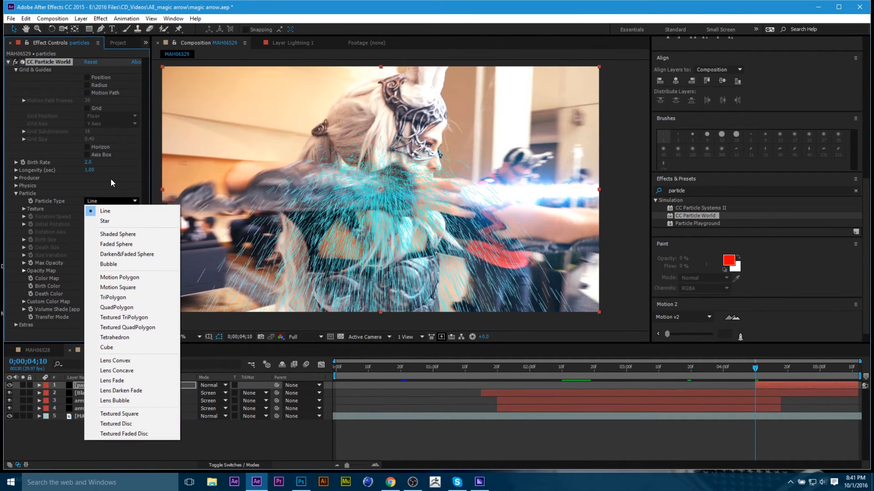
pyautogui.click(132, 244)
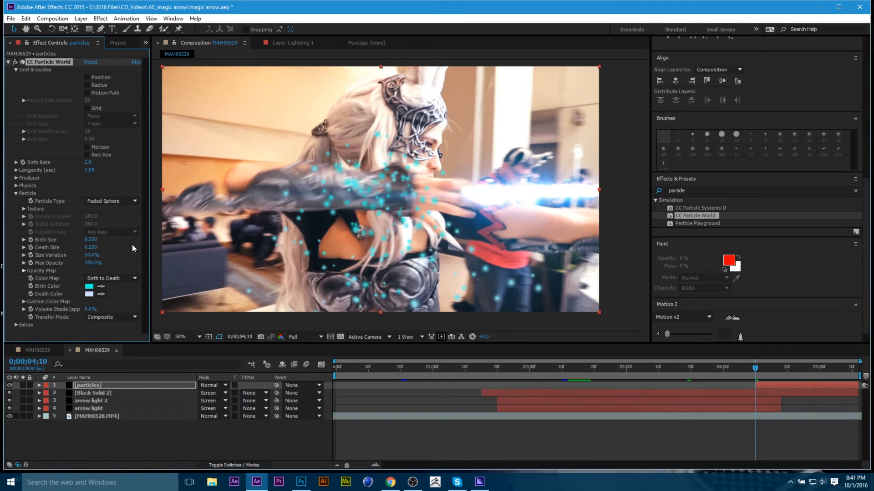
pyautogui.click(626, 169)
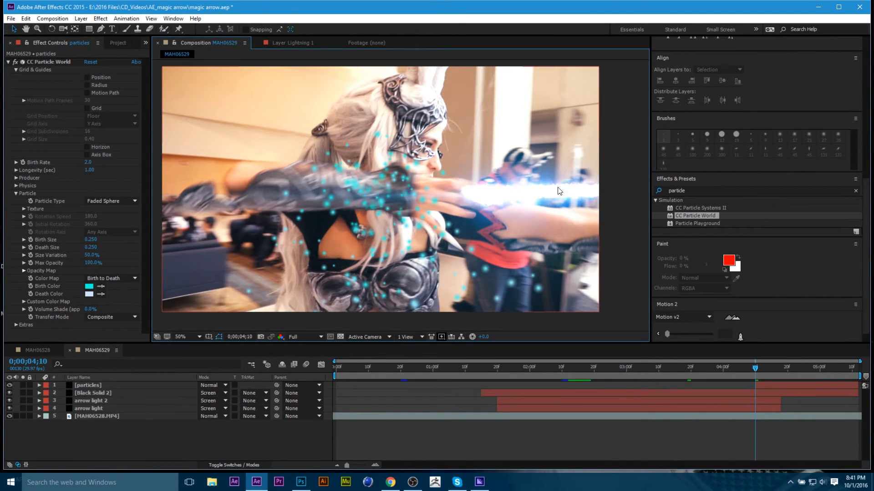
# - Sample the particles' birth color from the glowing arrow, and set their death color to the saturated blue 0090FF
pyautogui.click(101, 286)
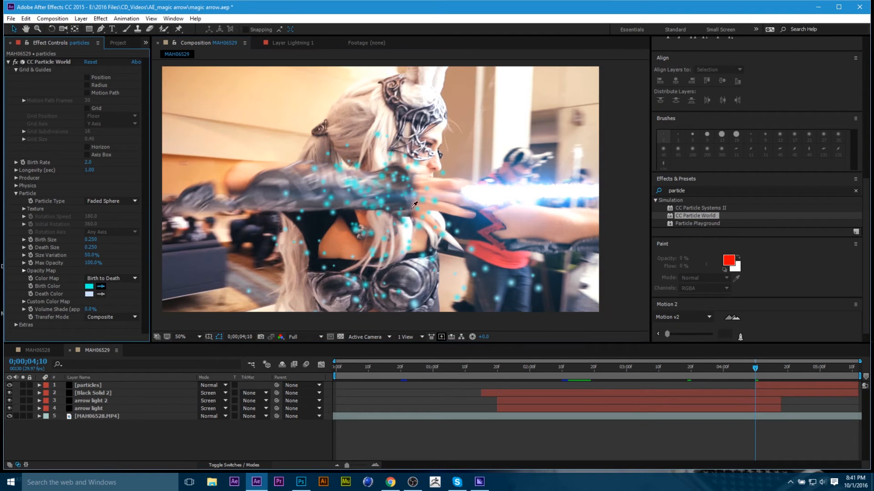
pyautogui.click(546, 192)
pyautogui.click(101, 294)
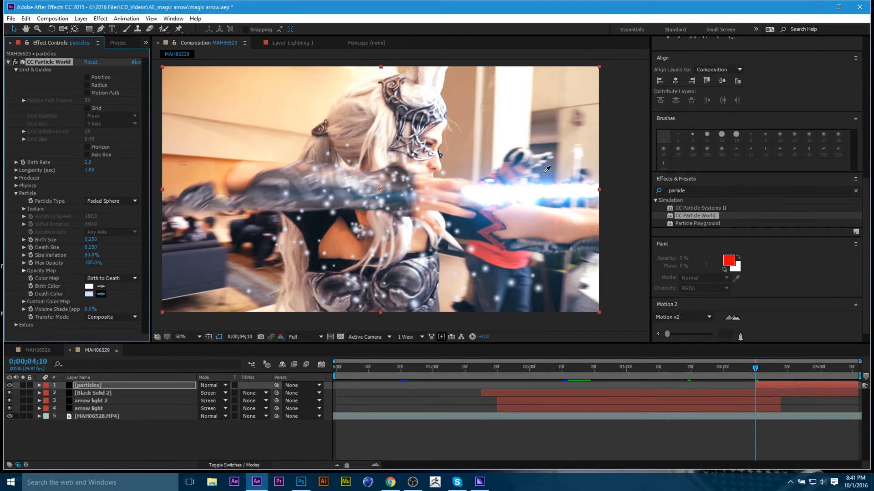
pyautogui.click(546, 186)
pyautogui.click(90, 294)
pyautogui.click(127, 22)
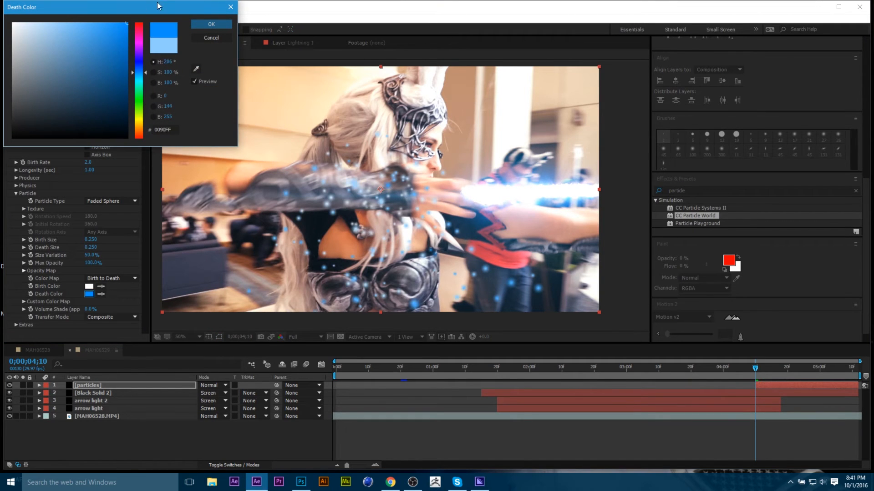
pyautogui.click(211, 24)
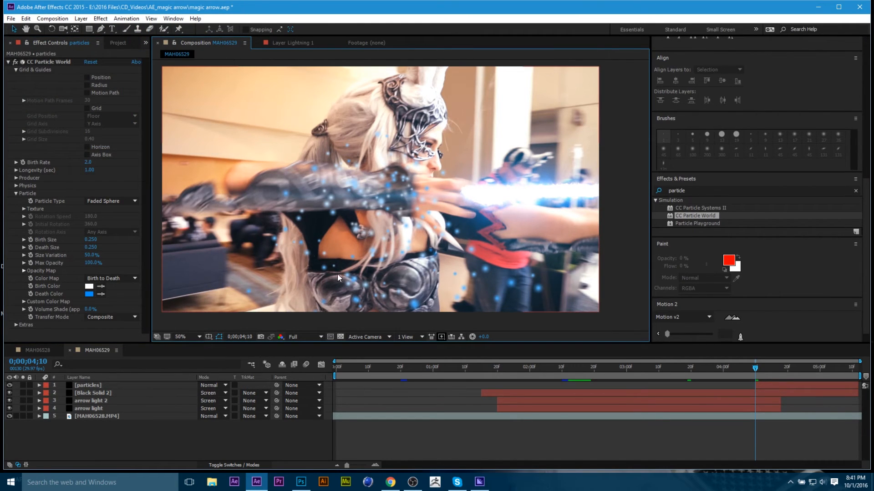
# - Set the particles' birth size to 0.050, death size to 0.140 and size variation to 100%, and start their layer shortly before 0;00;01;00
pyautogui.moveTo(91, 241); pyautogui.dragTo(223, 255)
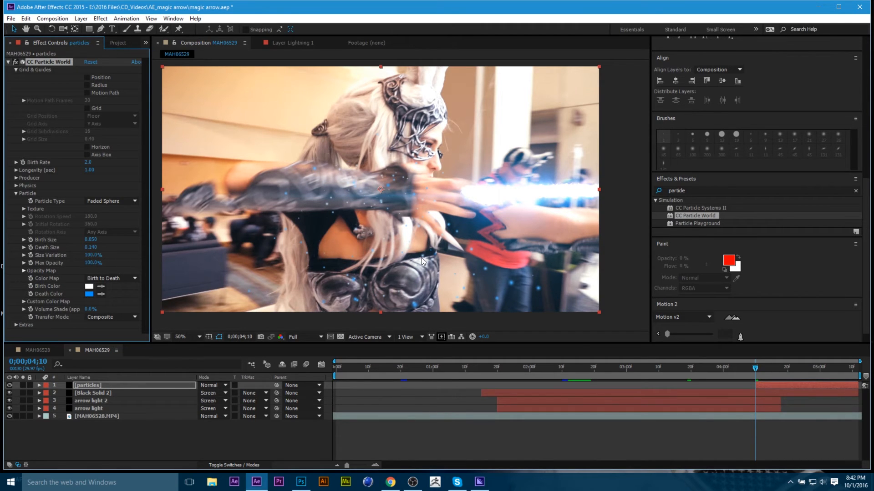
pyautogui.moveTo(594, 368); pyautogui.dragTo(407, 386)
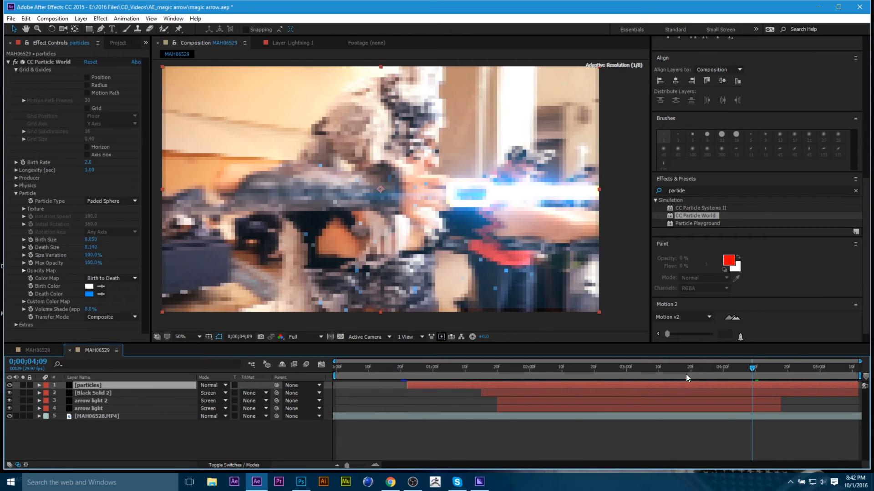
pyautogui.moveTo(701, 373); pyautogui.dragTo(489, 366)
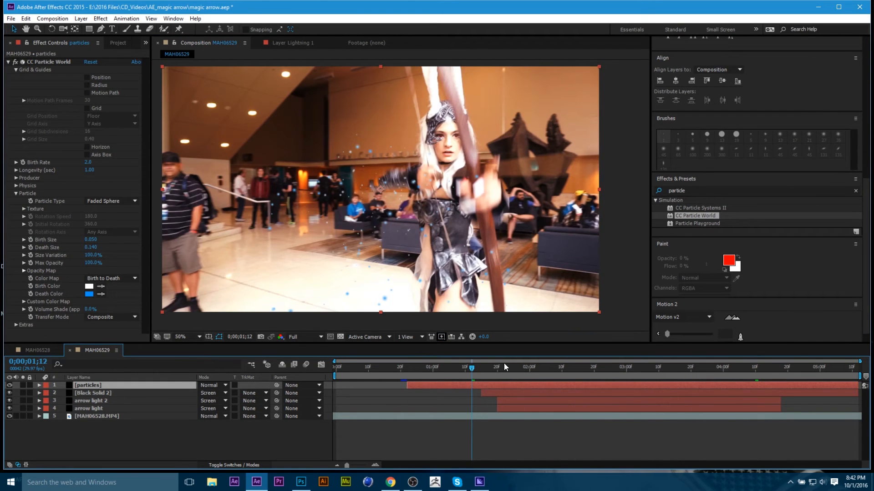
pyautogui.click(433, 368)
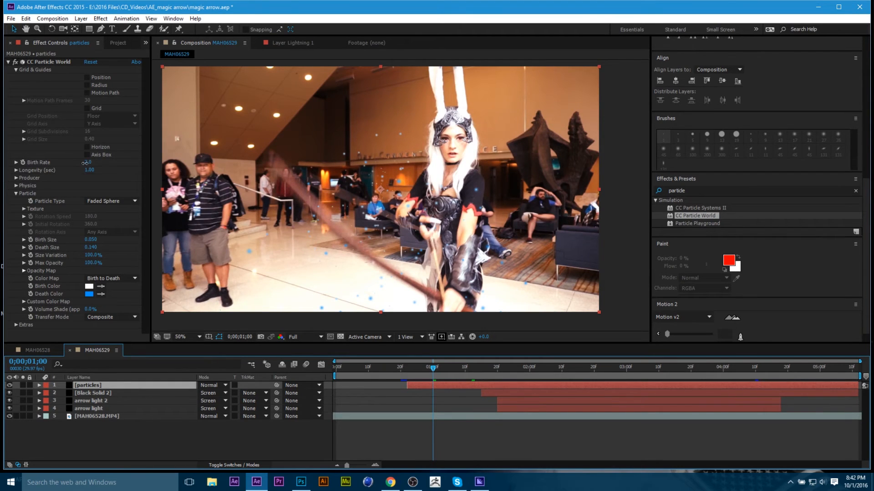
# - Set the particles' birth rate to 0.0, keyframe it at 0;00;04;10, and expand the particles layer's properties
pyautogui.moveTo(88, 163); pyautogui.dragTo(6, 162)
pyautogui.moveTo(531, 368); pyautogui.dragTo(752, 367)
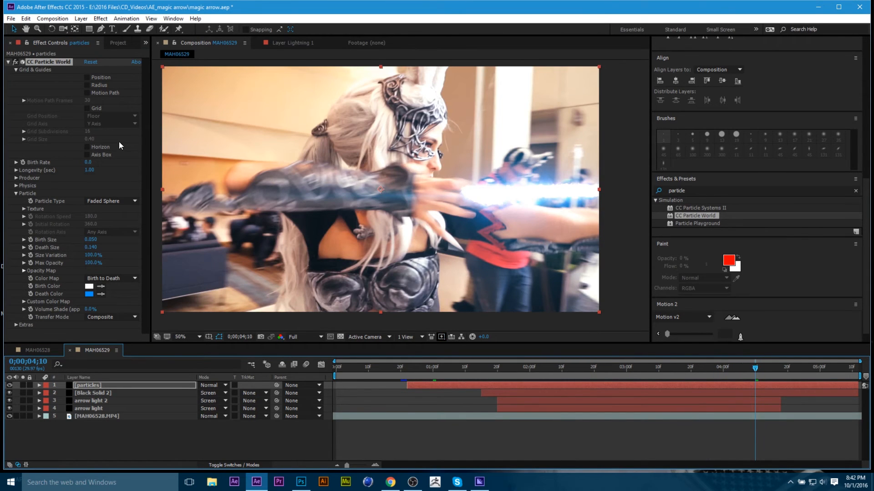
pyautogui.click(22, 162)
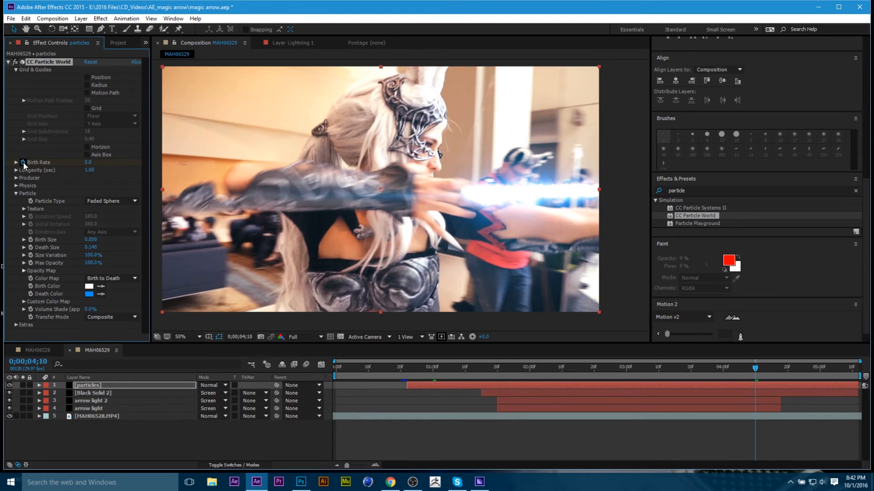
pyautogui.click(40, 386)
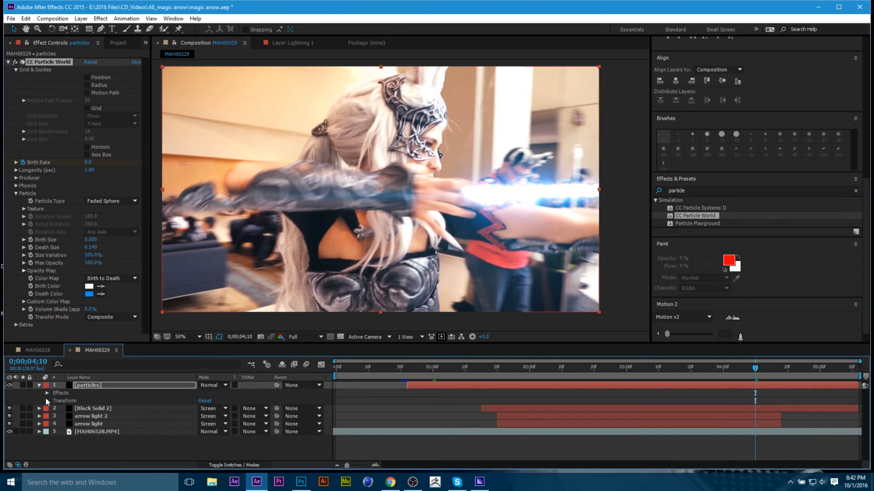
# - Show the Birth Rate keyframes of CC Particle World and keyframe the birth rate at 6.1 at 0;00;04;12
pyautogui.click(47, 393)
pyautogui.click(54, 401)
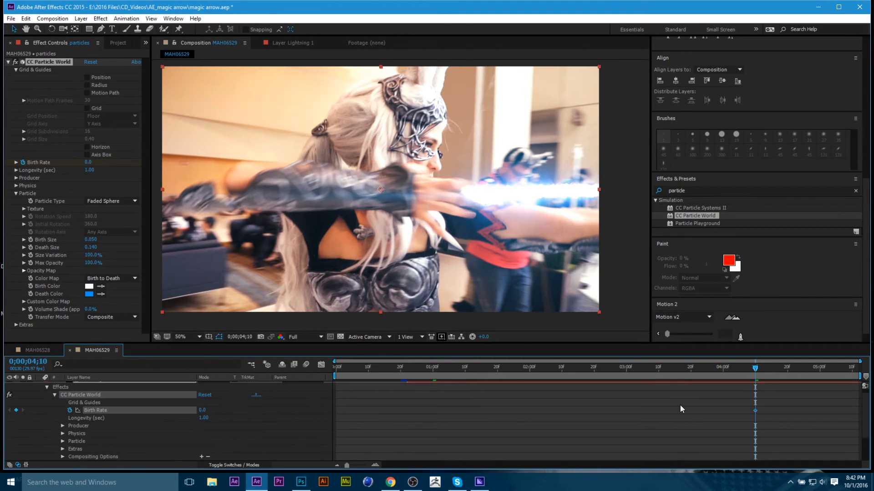
pyautogui.moveTo(757, 369); pyautogui.dragTo(764, 368)
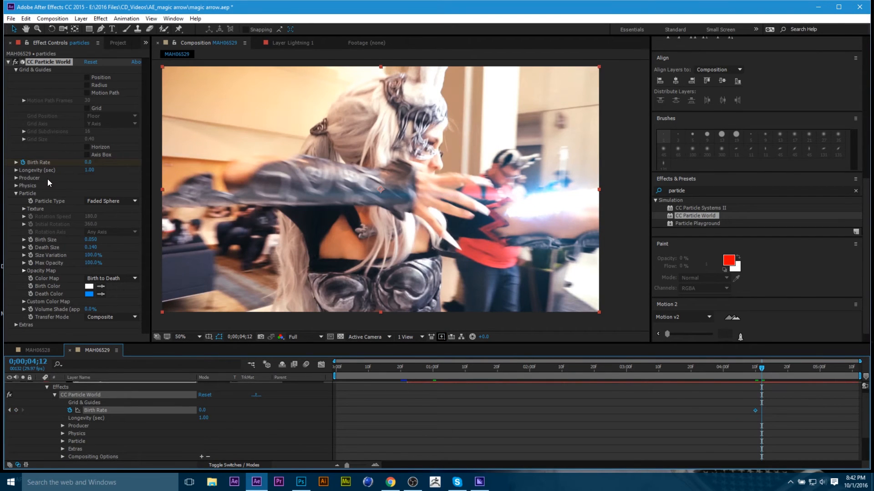
pyautogui.moveTo(89, 164); pyautogui.dragTo(104, 161)
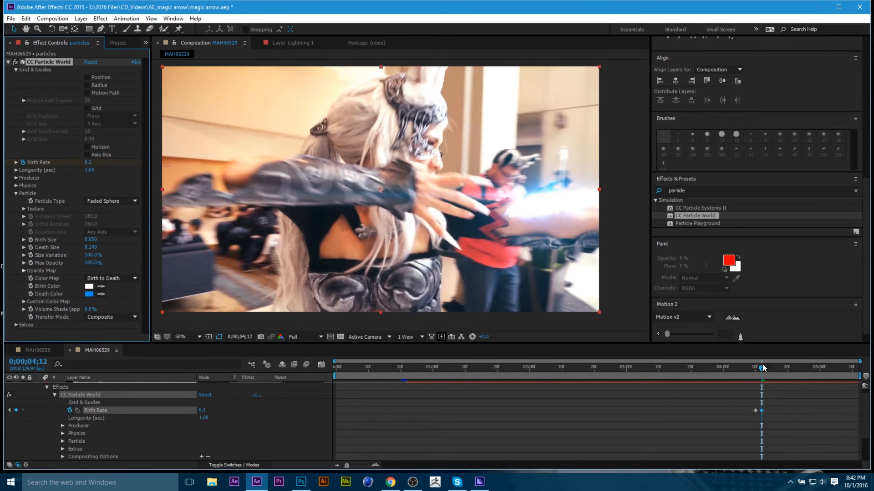
# - Hold the birth rate at 6.1 with a keyframe at 0;00;04;21 and drop it to 0.0 at 0;00;04;22
pyautogui.moveTo(763, 369); pyautogui.dragTo(794, 370)
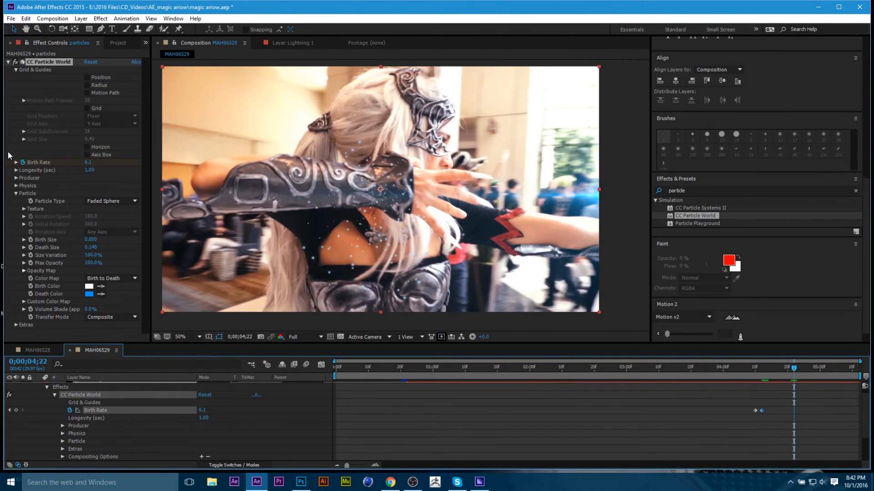
pyautogui.click(17, 410)
pyautogui.moveTo(795, 369); pyautogui.dragTo(792, 369)
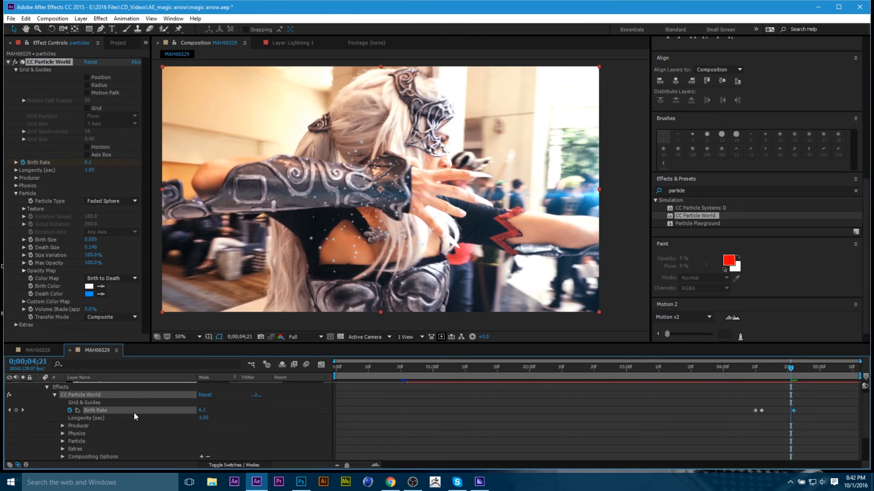
pyautogui.click(17, 410)
pyautogui.click(794, 368)
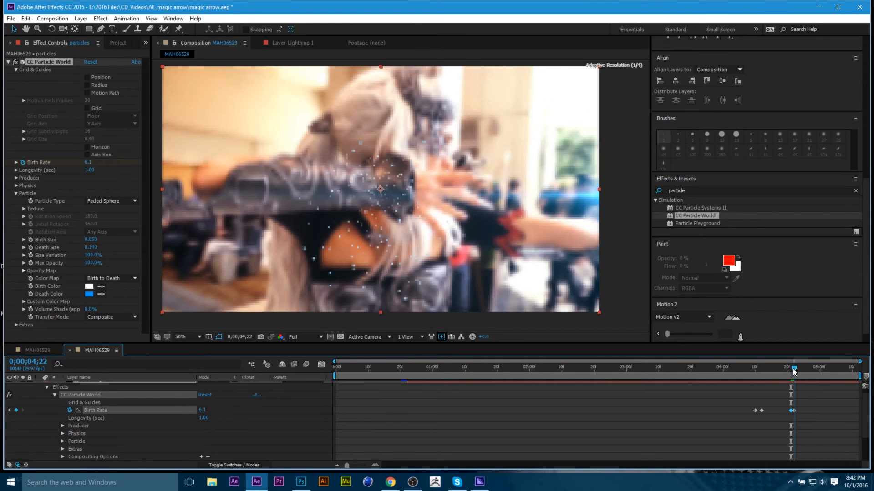
pyautogui.click(794, 411)
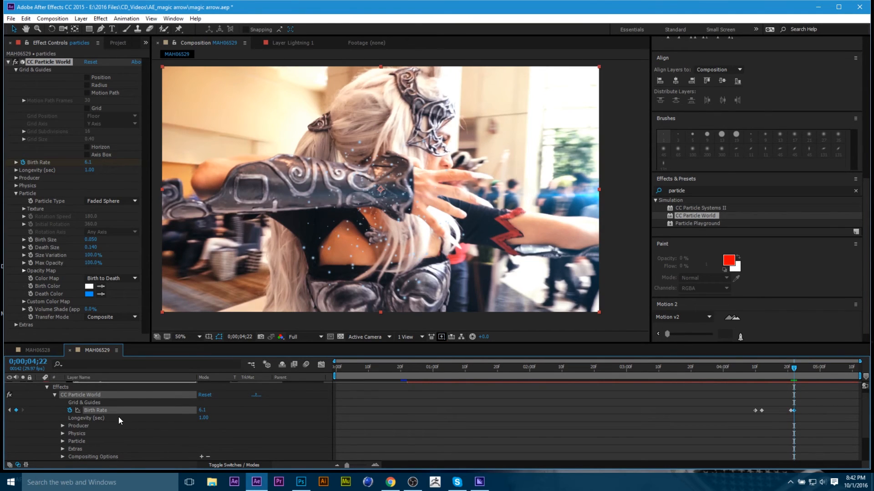
pyautogui.moveTo(201, 411); pyautogui.dragTo(50, 409)
# - Set the particle producer's Position X to 0.15 and place its first keyframe at 0;00;04;10
pyautogui.moveTo(757, 367)
pyautogui.mouseDown()
pyautogui.moveTo(744, 373)
pyautogui.moveTo(778, 371)
pyautogui.moveTo(793, 374)
pyautogui.moveTo(758, 378)
pyautogui.moveTo(801, 380)
pyautogui.moveTo(758, 380)
pyautogui.mouseUp()
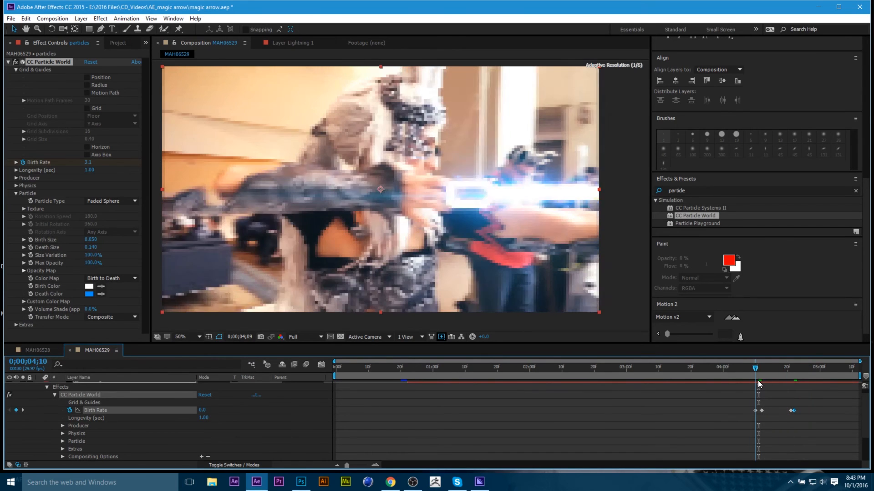
pyautogui.scroll(-2, 133, 414)
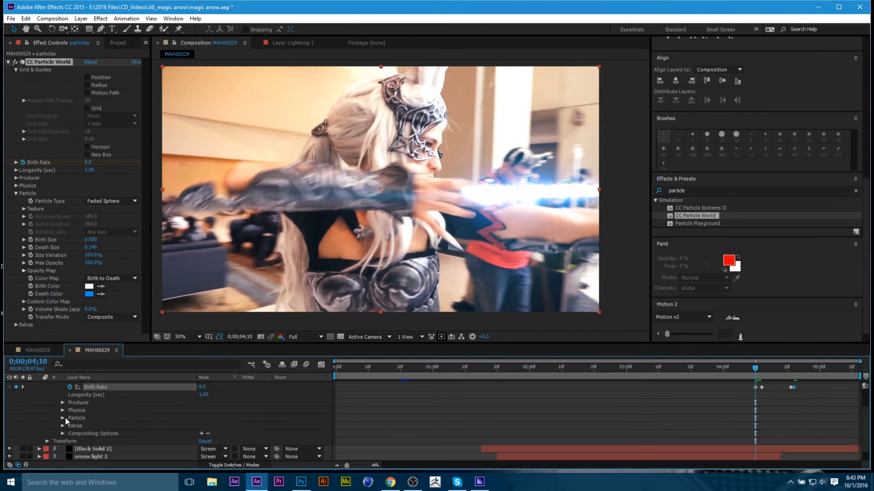
pyautogui.click(62, 403)
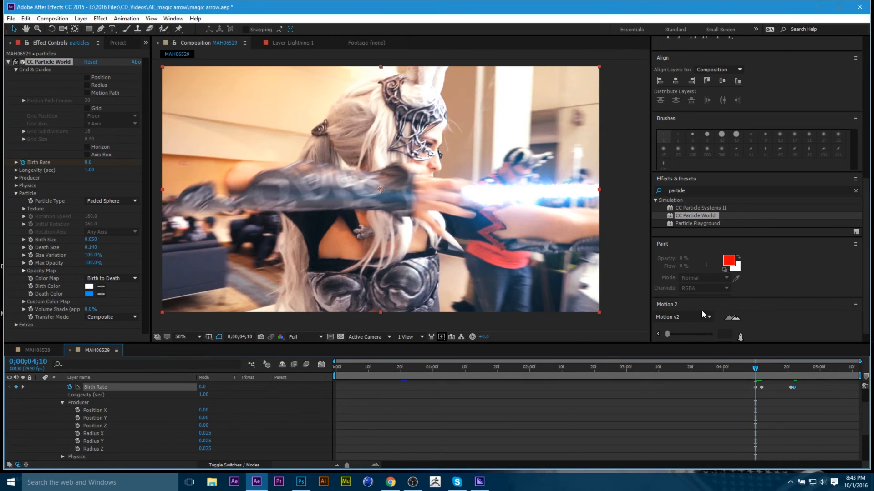
pyautogui.moveTo(768, 365); pyautogui.dragTo(775, 366)
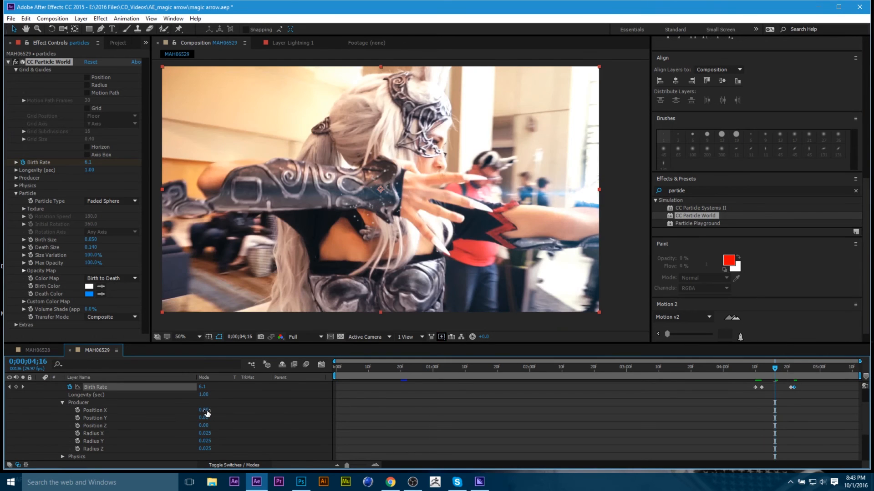
pyautogui.moveTo(203, 410); pyautogui.dragTo(210, 411)
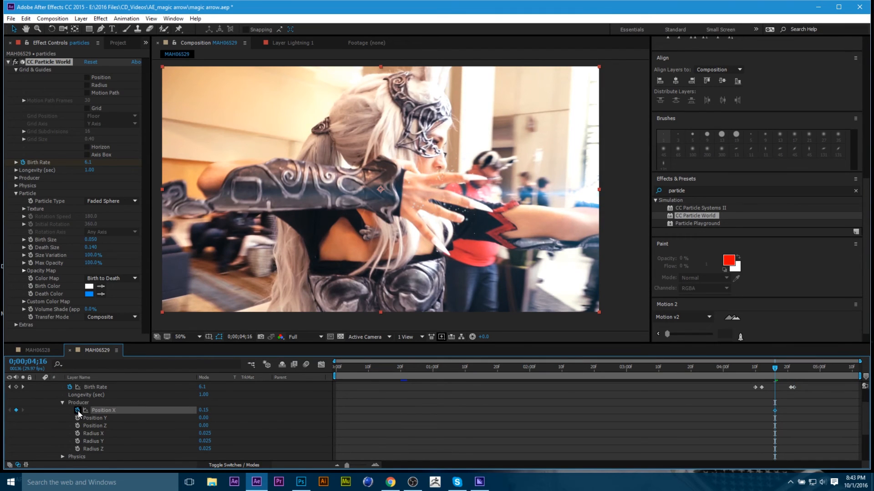
pyautogui.click(753, 370)
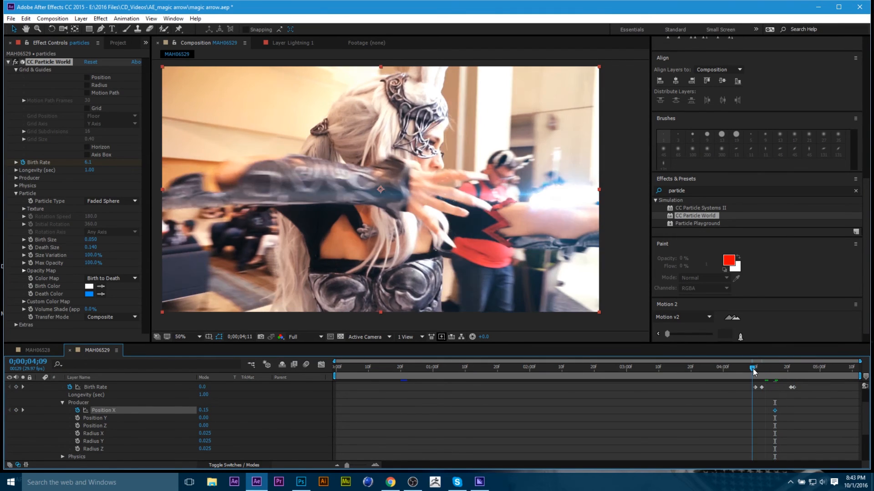
pyautogui.moveTo(753, 369); pyautogui.dragTo(756, 370)
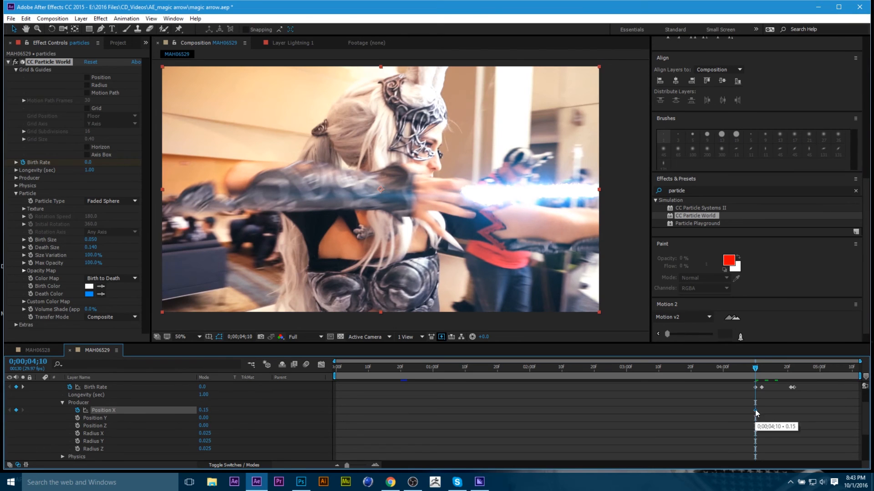
# - Keyframe the producer's Position X at 1.33 at 0;00;04;22 and preview the particles' travel
pyautogui.moveTo(759, 370); pyautogui.dragTo(796, 372)
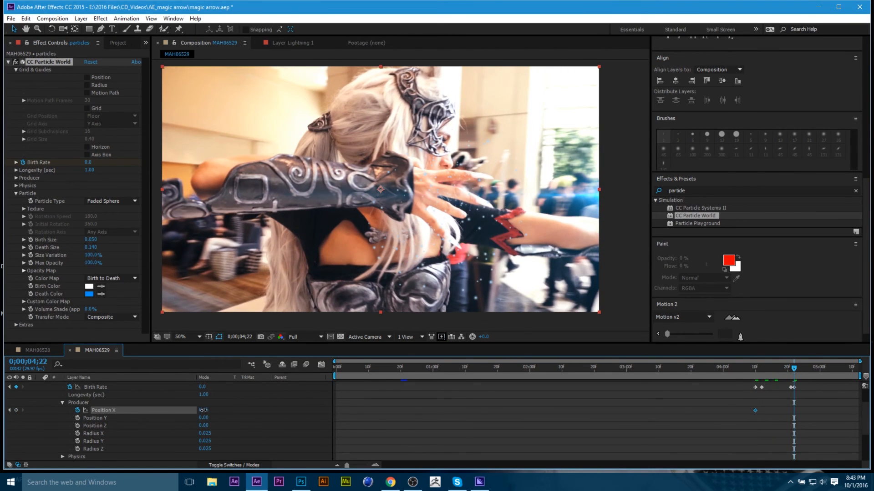
pyautogui.moveTo(204, 410); pyautogui.dragTo(260, 409)
pyautogui.click(758, 372)
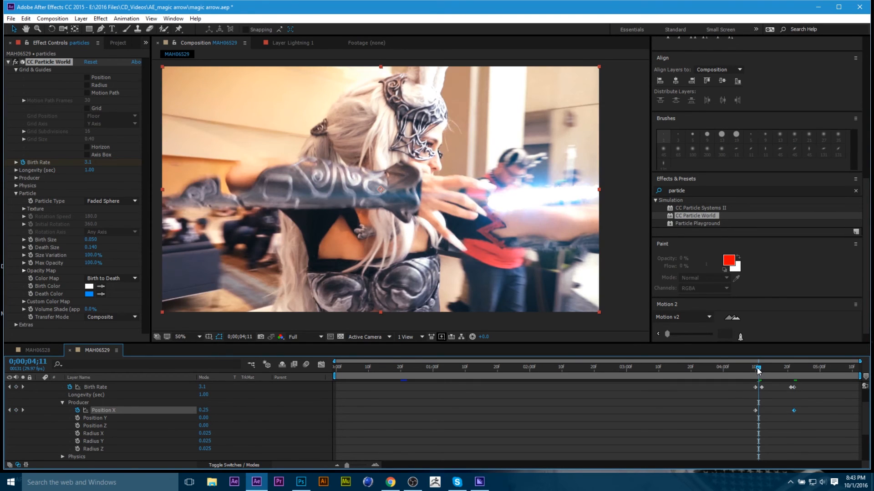
pyautogui.moveTo(758, 371); pyautogui.dragTo(755, 371)
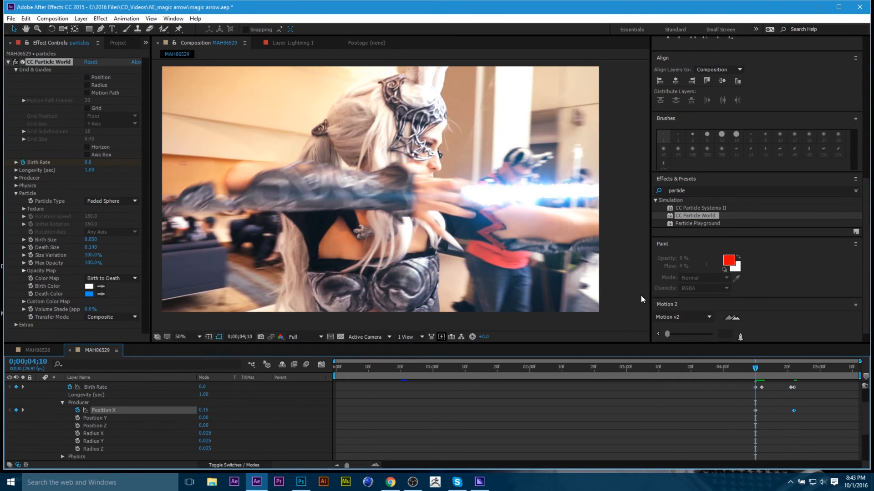
pyautogui.press('space')
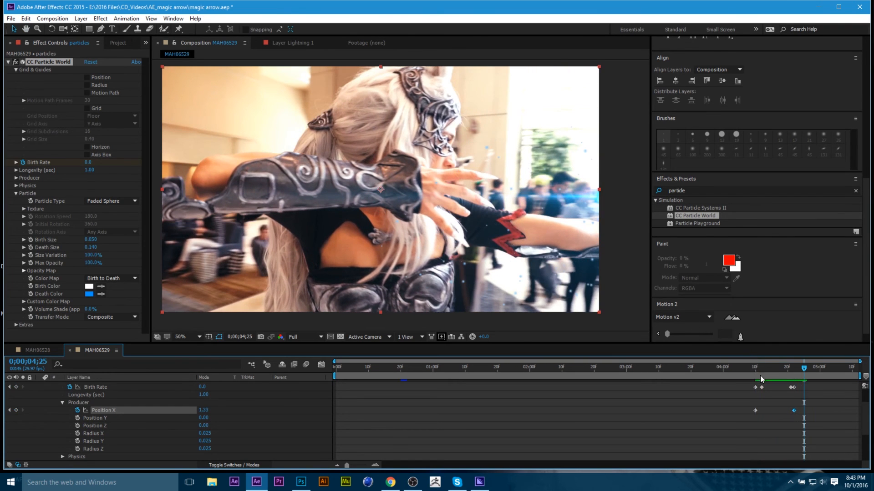
# - Shift the particles layer four frames earlier so its first keyframes fall at 0;00;04;06, and preview the shot
pyautogui.moveTo(755, 369)
pyautogui.mouseDown()
pyautogui.moveTo(807, 370)
pyautogui.moveTo(731, 373)
pyautogui.moveTo(761, 384)
pyautogui.mouseUp()
pyautogui.scroll(2, 781, 389)
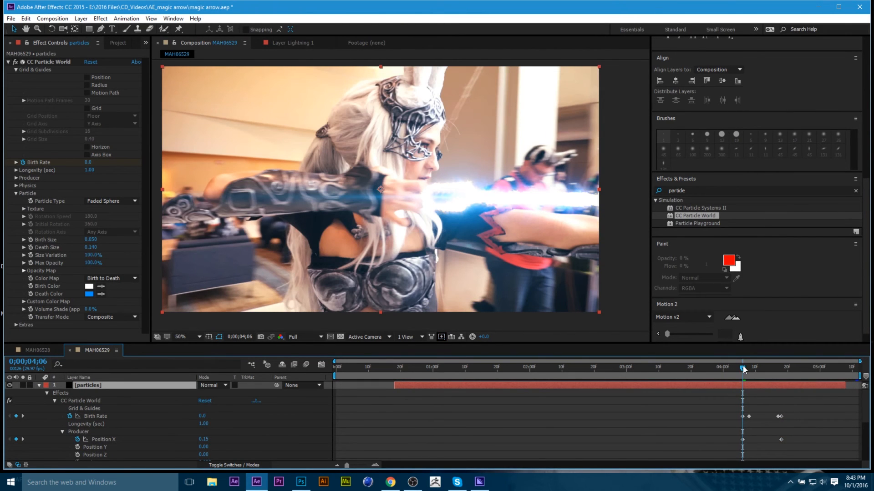
pyautogui.press('space')
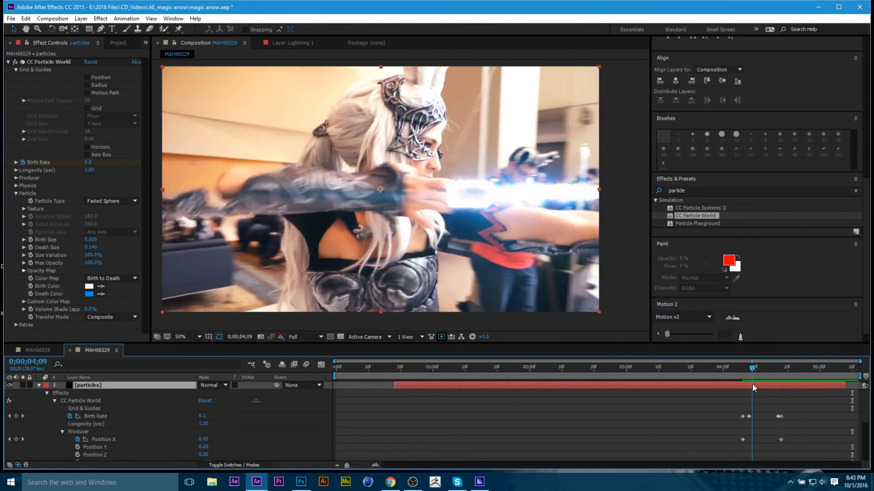
# - Set the particles' gravity to 0 and resistance to 15.5 in the physics settings, and preview the arrow release
pyautogui.click(762, 384)
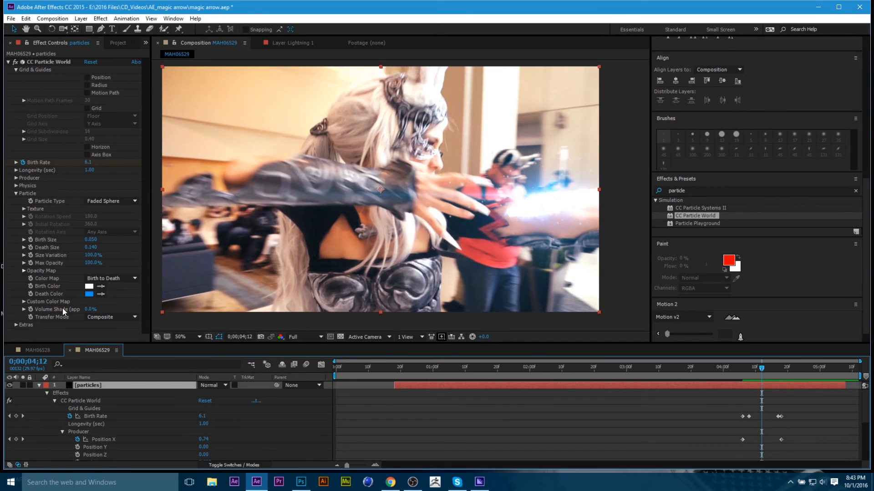
pyautogui.click(16, 194)
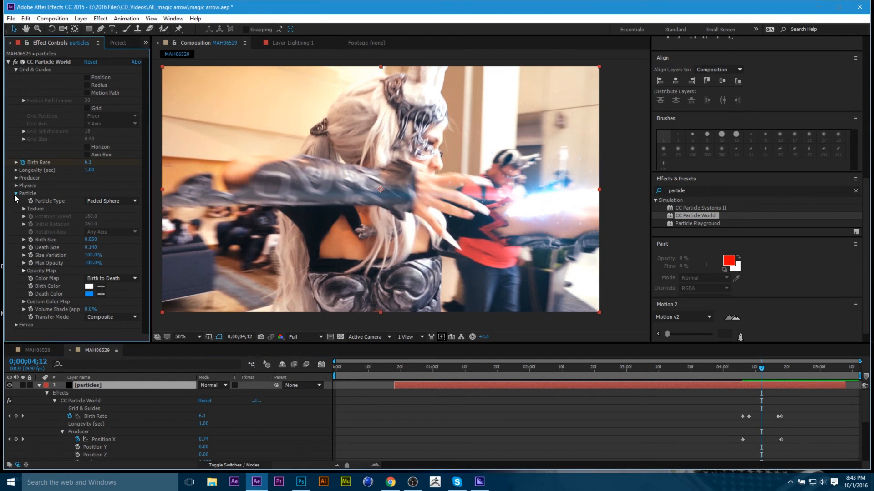
pyautogui.click(16, 185)
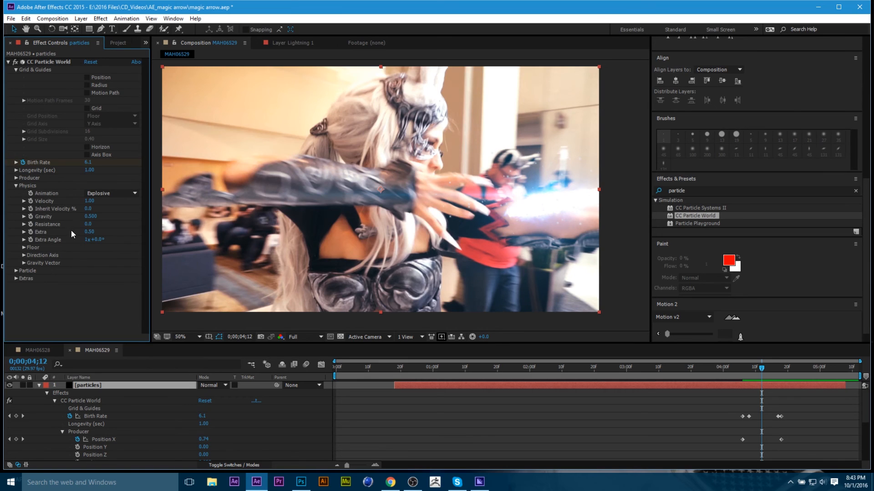
pyautogui.moveTo(92, 217); pyautogui.dragTo(72, 218)
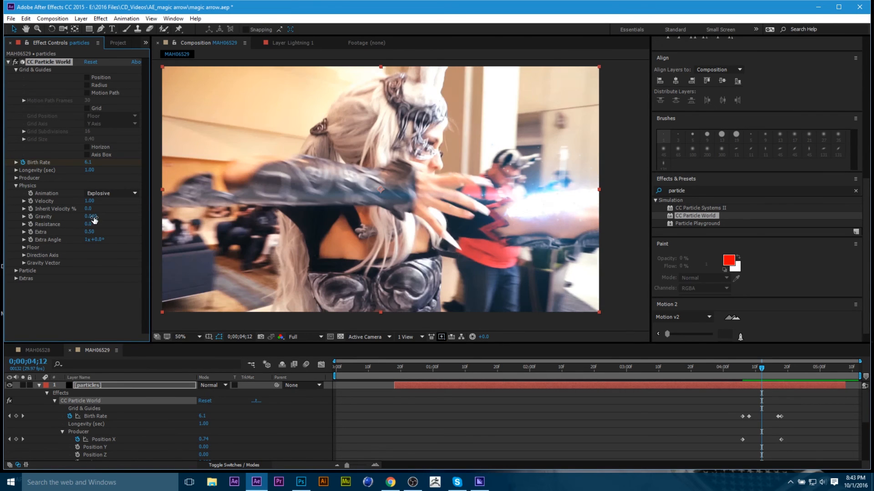
pyautogui.click(95, 217)
pyautogui.write('0')
pyautogui.press('Return')
pyautogui.moveTo(88, 224); pyautogui.dragTo(131, 223)
pyautogui.click(745, 367)
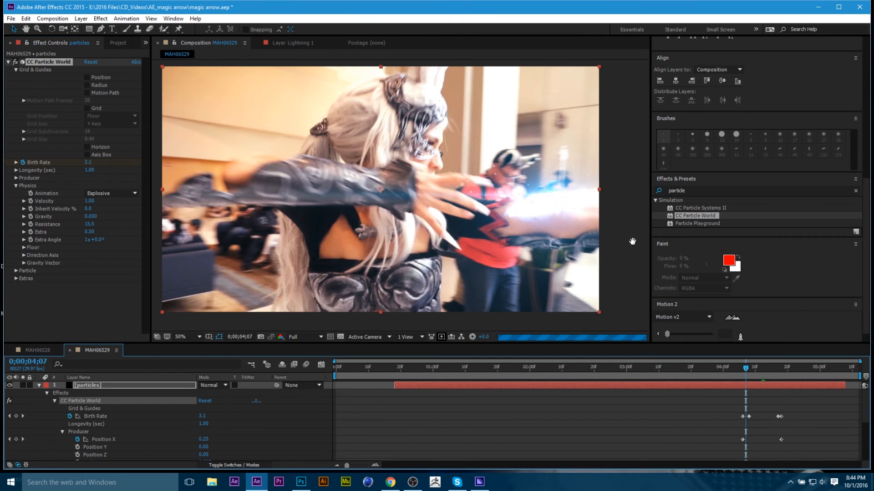
pyautogui.press('space')
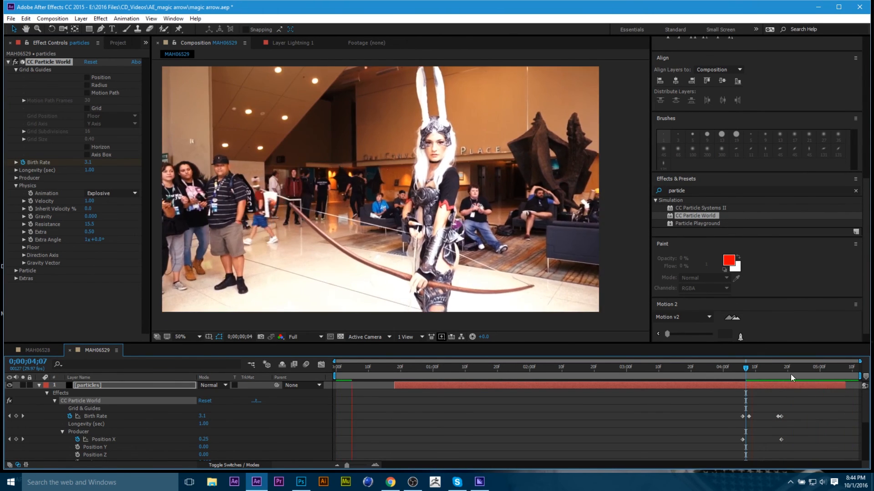
pyautogui.press('space')
pyautogui.moveTo(795, 375); pyautogui.dragTo(755, 378)
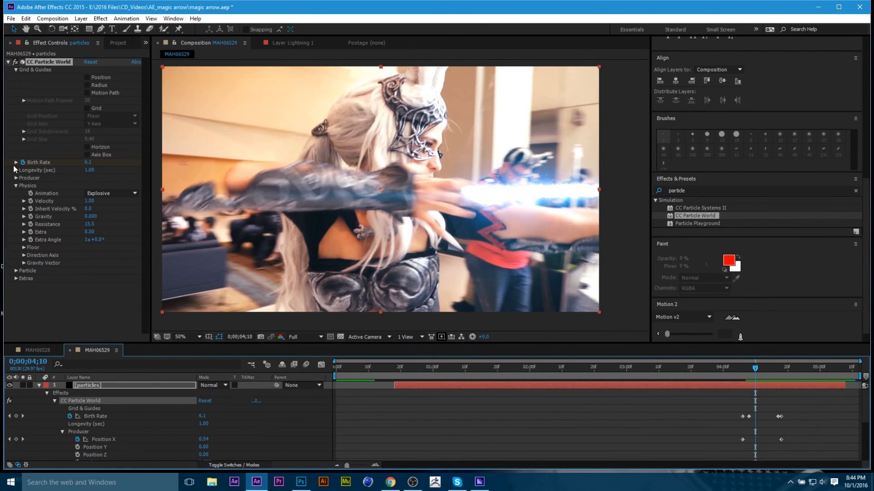
# - Set the particles' longevity to 0.50 seconds
pyautogui.click(15, 186)
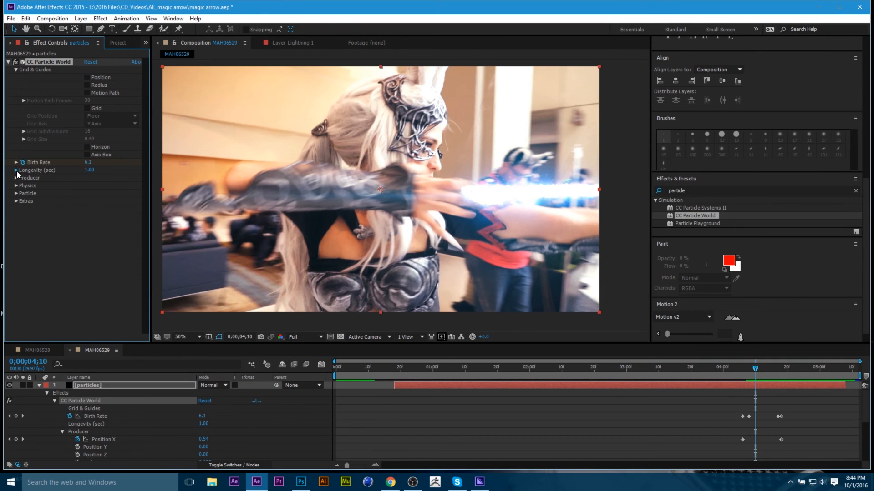
pyautogui.click(17, 170)
pyautogui.moveTo(55, 185); pyautogui.dragTo(35, 184)
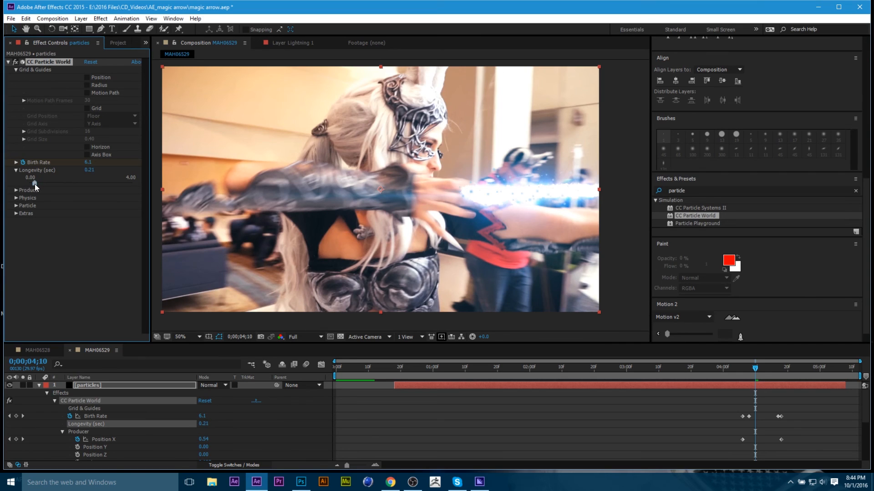
pyautogui.click(89, 168)
pyautogui.write('.5')
pyautogui.press('Return')
# - Preview the arrow release from 0;00;03;15 and from 0;00;04;02 to examine the particle trail
pyautogui.click(719, 369)
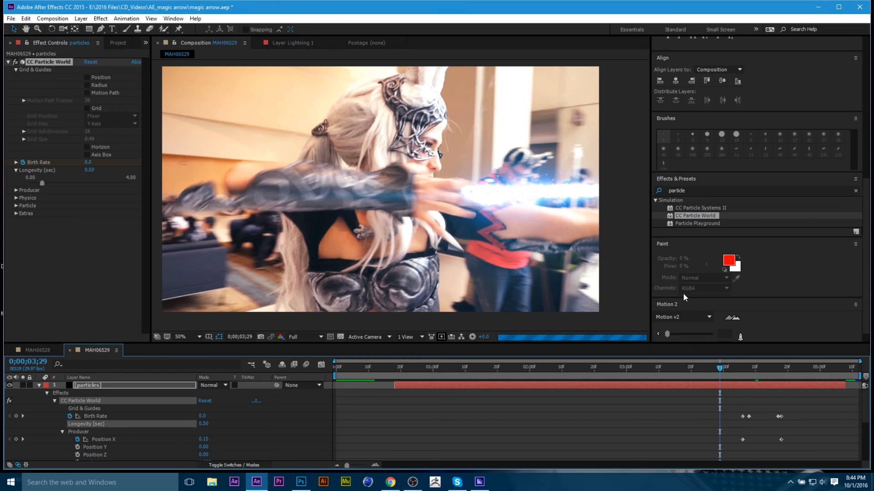
pyautogui.click(675, 368)
pyautogui.press('space')
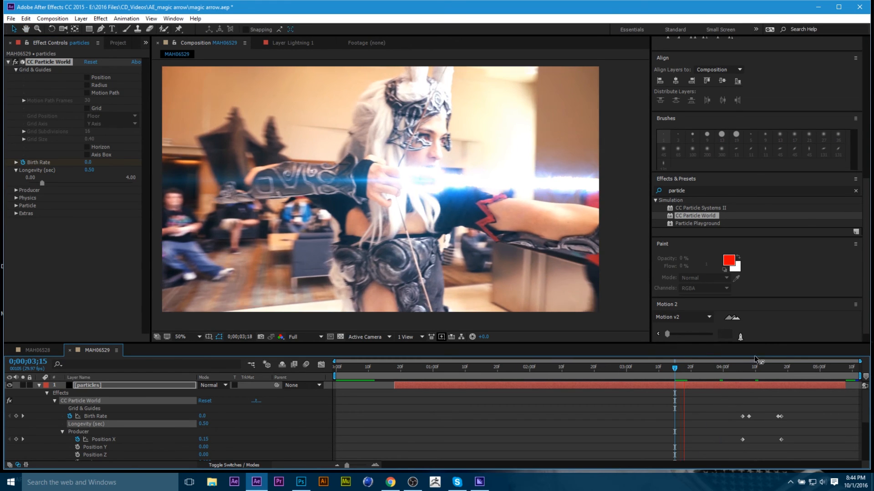
pyautogui.moveTo(704, 369); pyautogui.dragTo(730, 371)
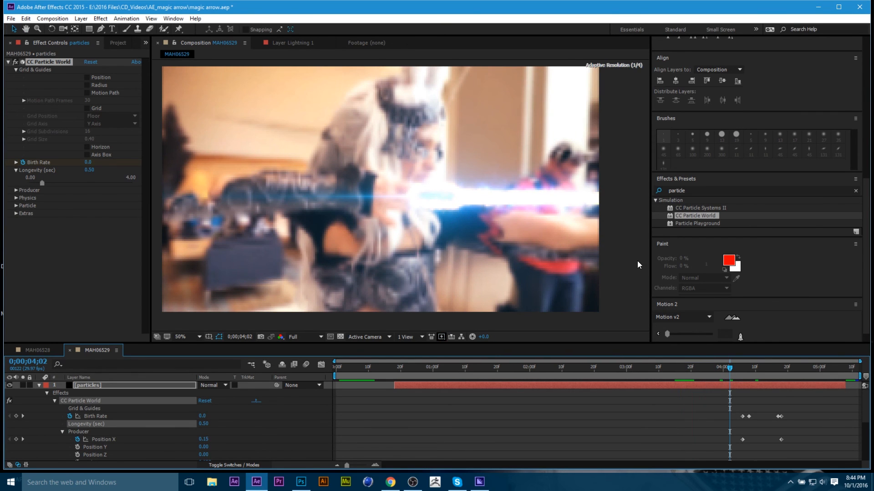
pyautogui.press('space')
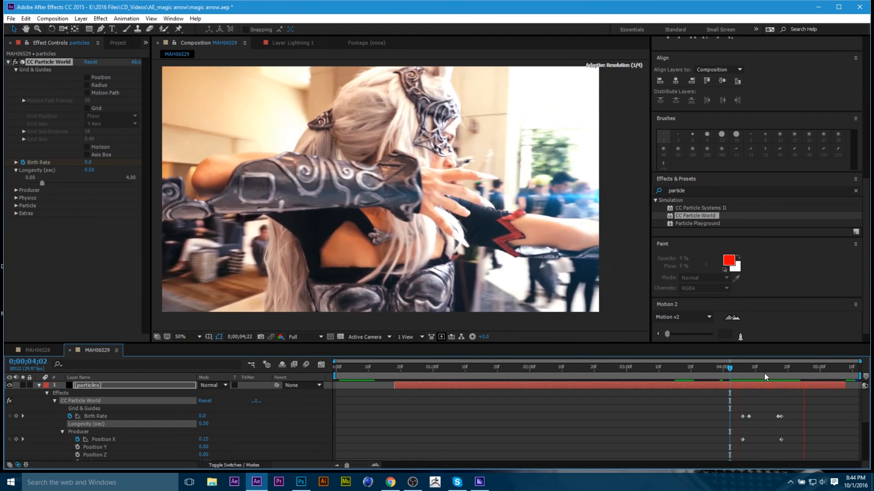
pyautogui.press('space')
pyautogui.moveTo(679, 366); pyautogui.dragTo(764, 379)
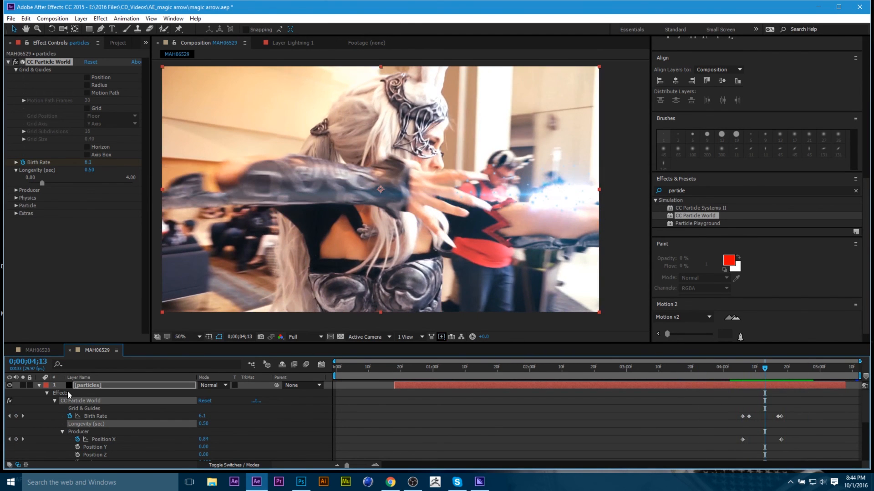
# - Move the particles layer below the arrow light layers, directly above the footage, and review the shot around 0;00;04;00
pyautogui.click(39, 386)
pyautogui.moveTo(96, 388); pyautogui.dragTo(97, 413)
pyautogui.click(616, 273)
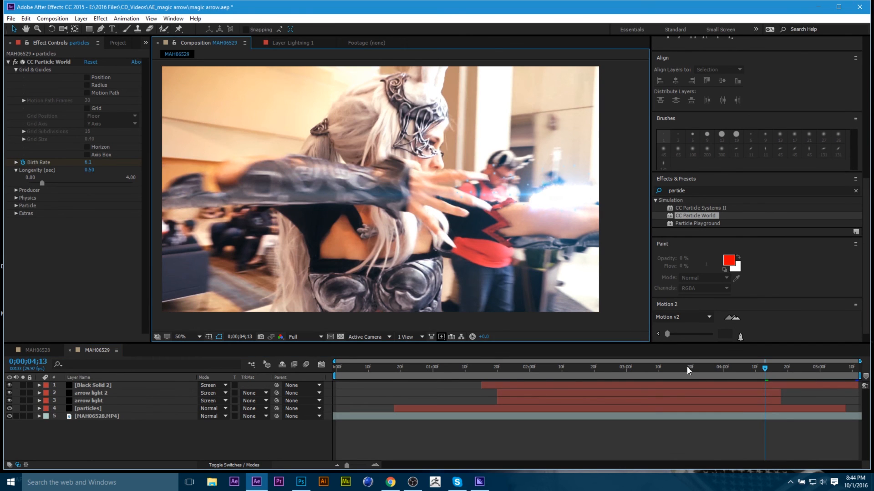
pyautogui.moveTo(686, 366); pyautogui.dragTo(723, 374)
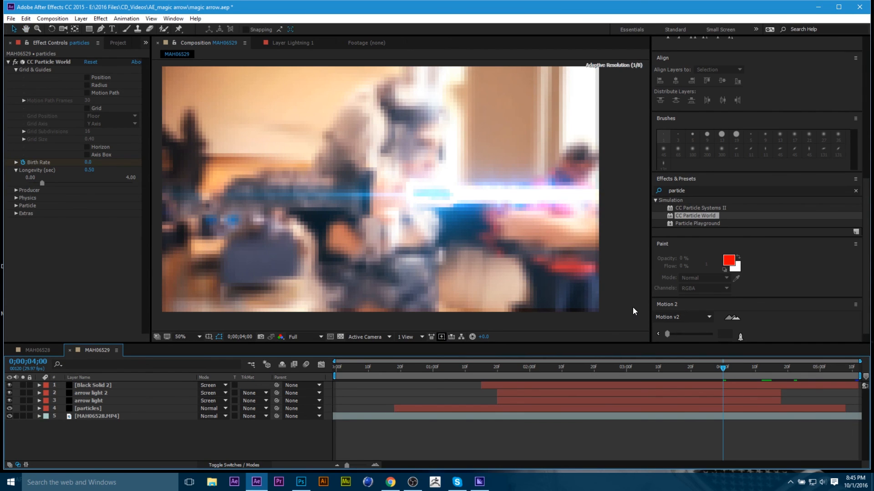
pyautogui.click(735, 368)
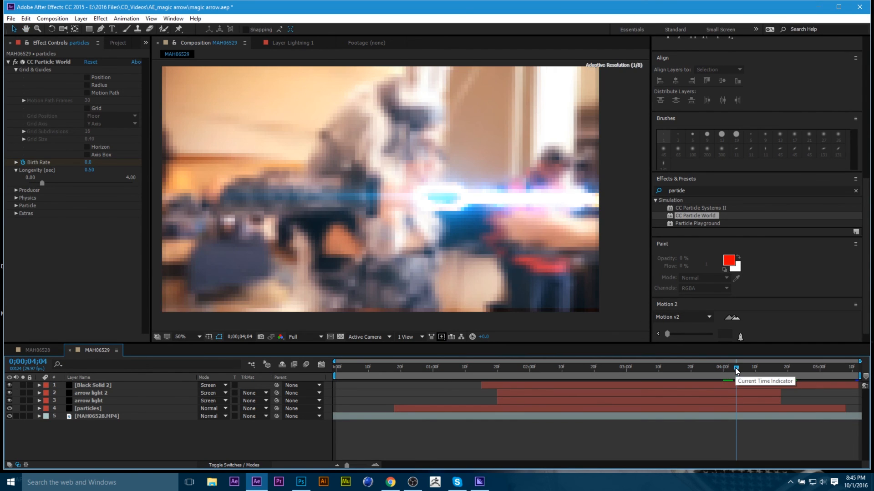